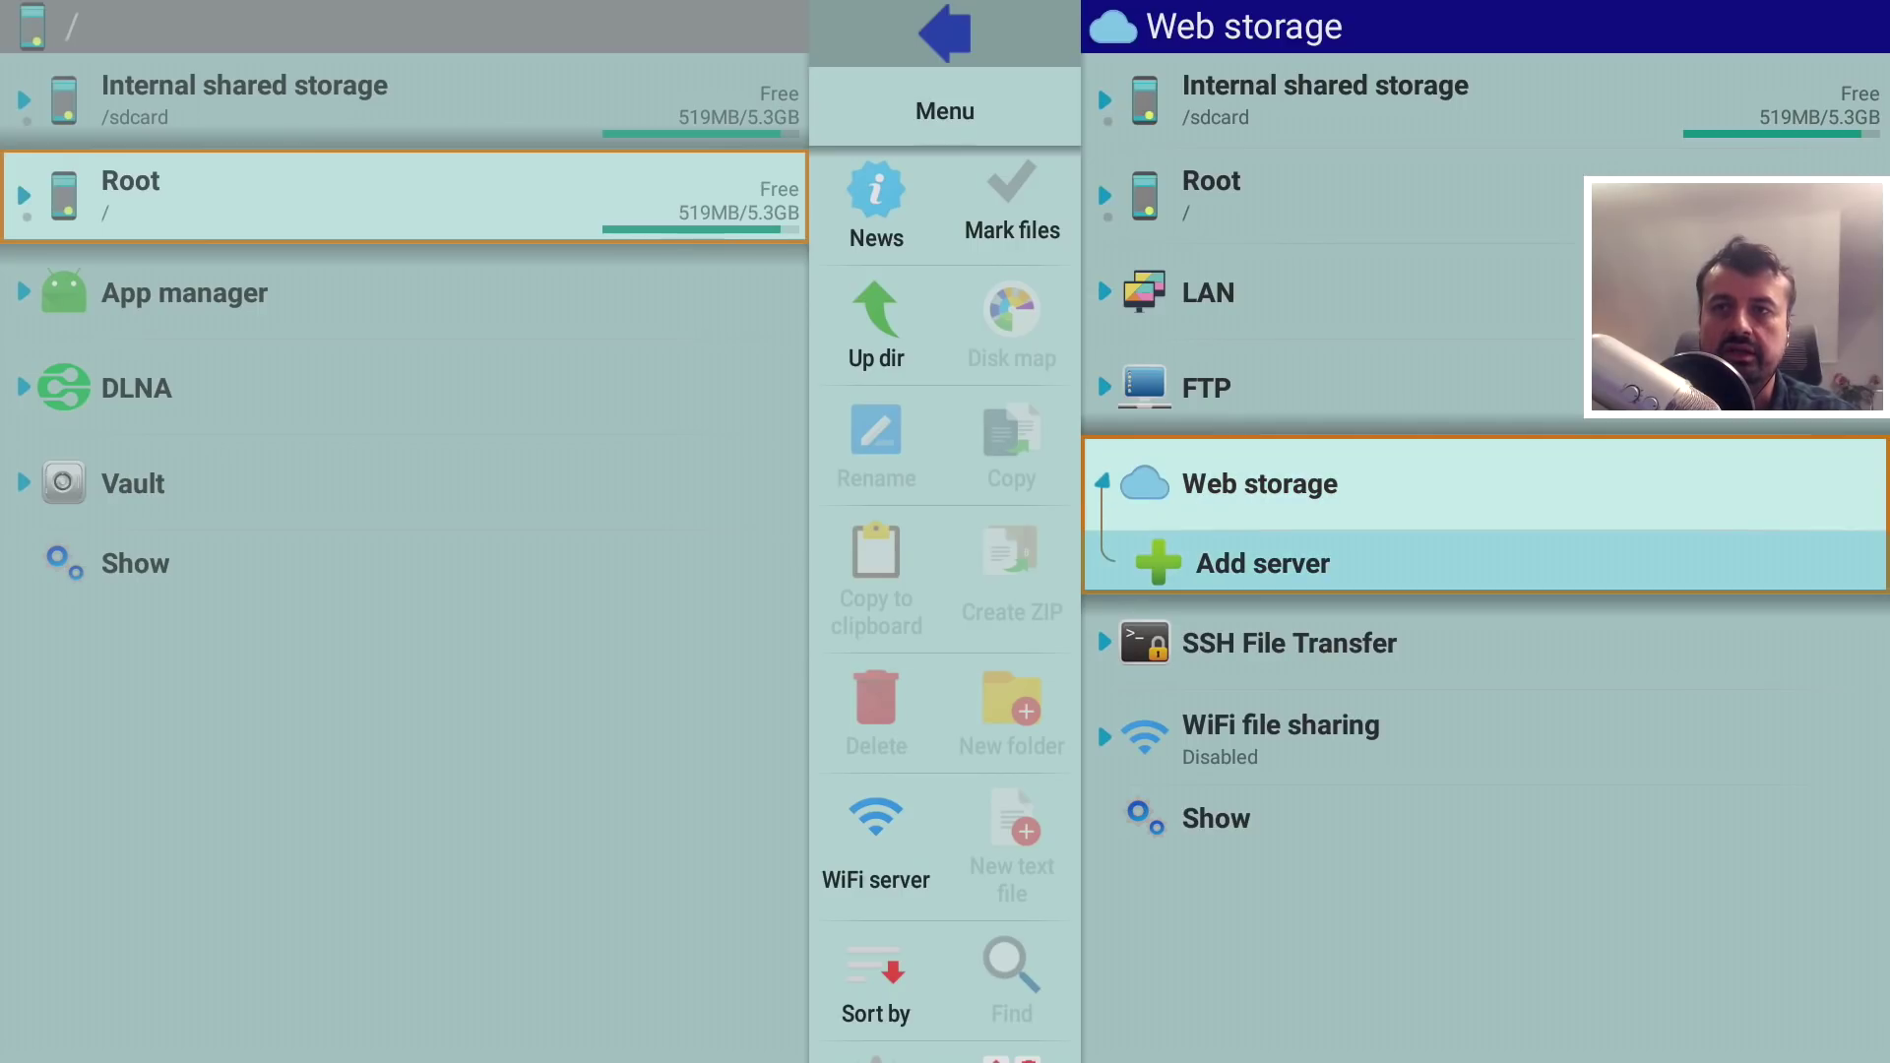
Add a Google Drive server under Web storage.
key(Return)
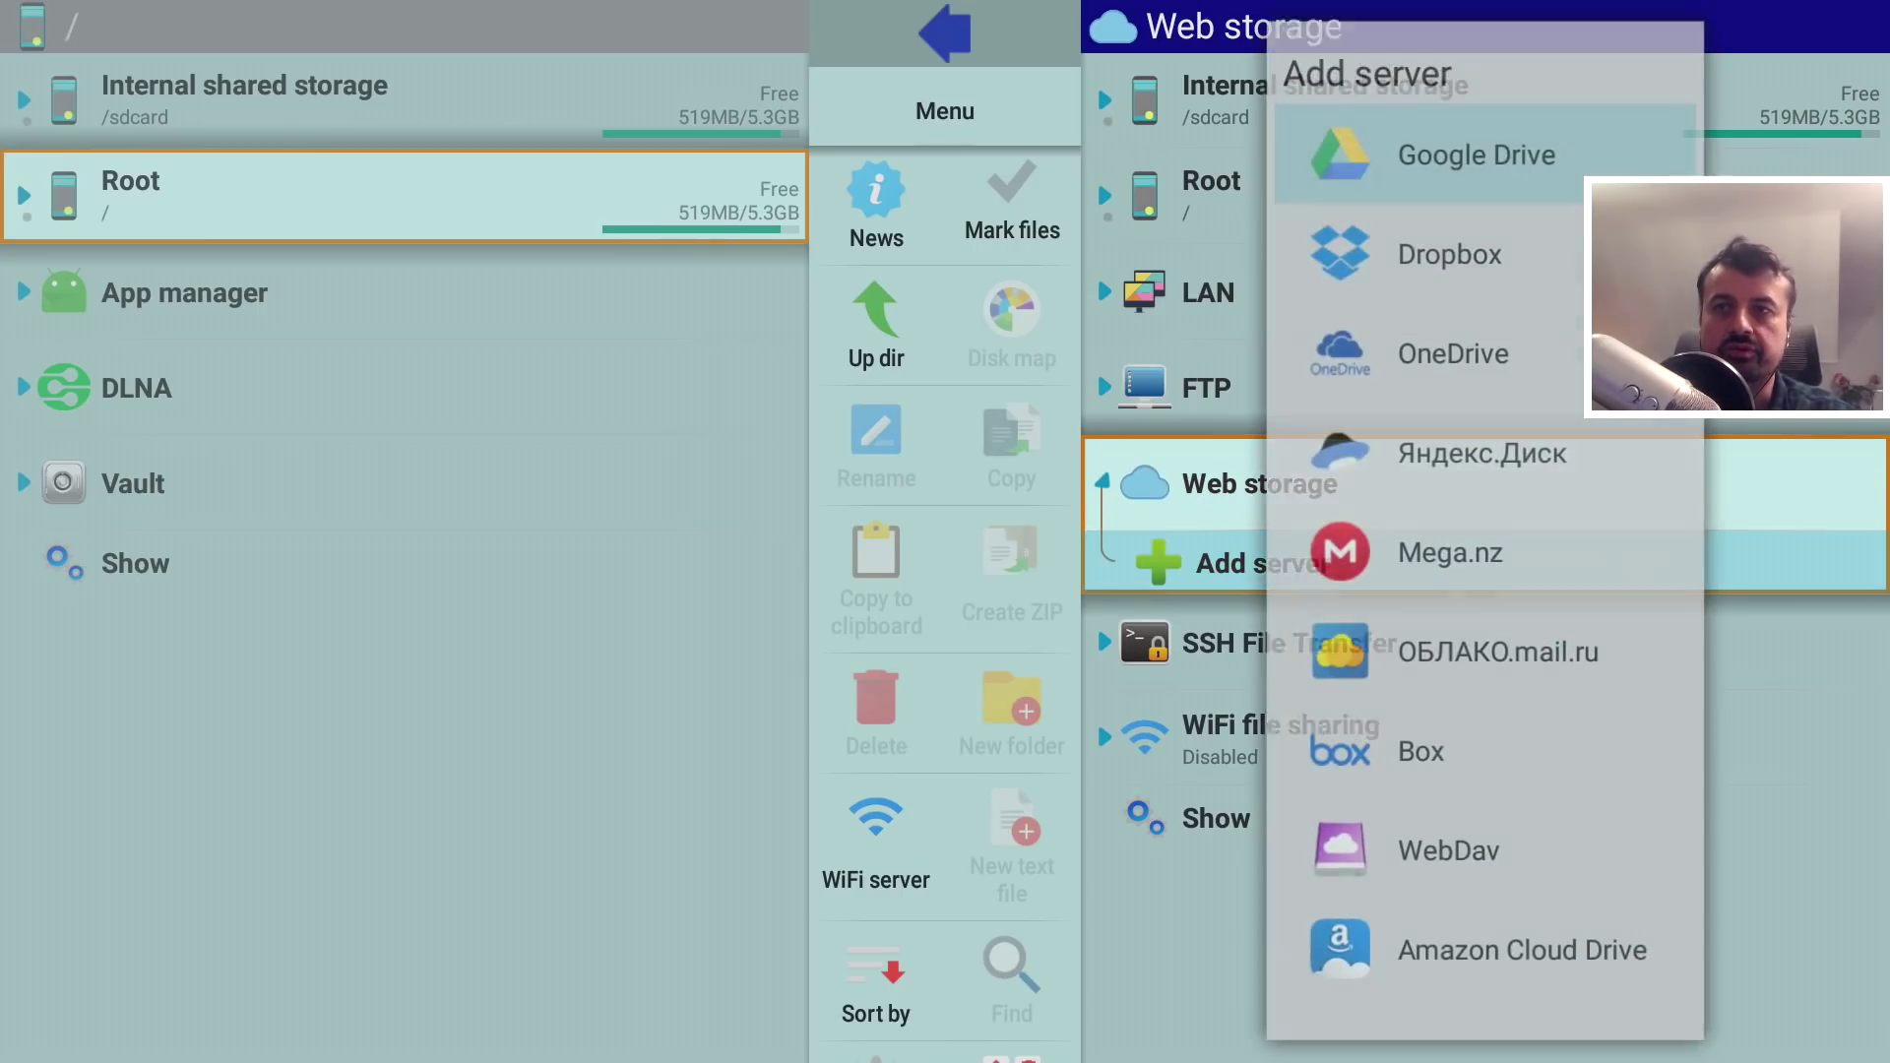
key(Return)
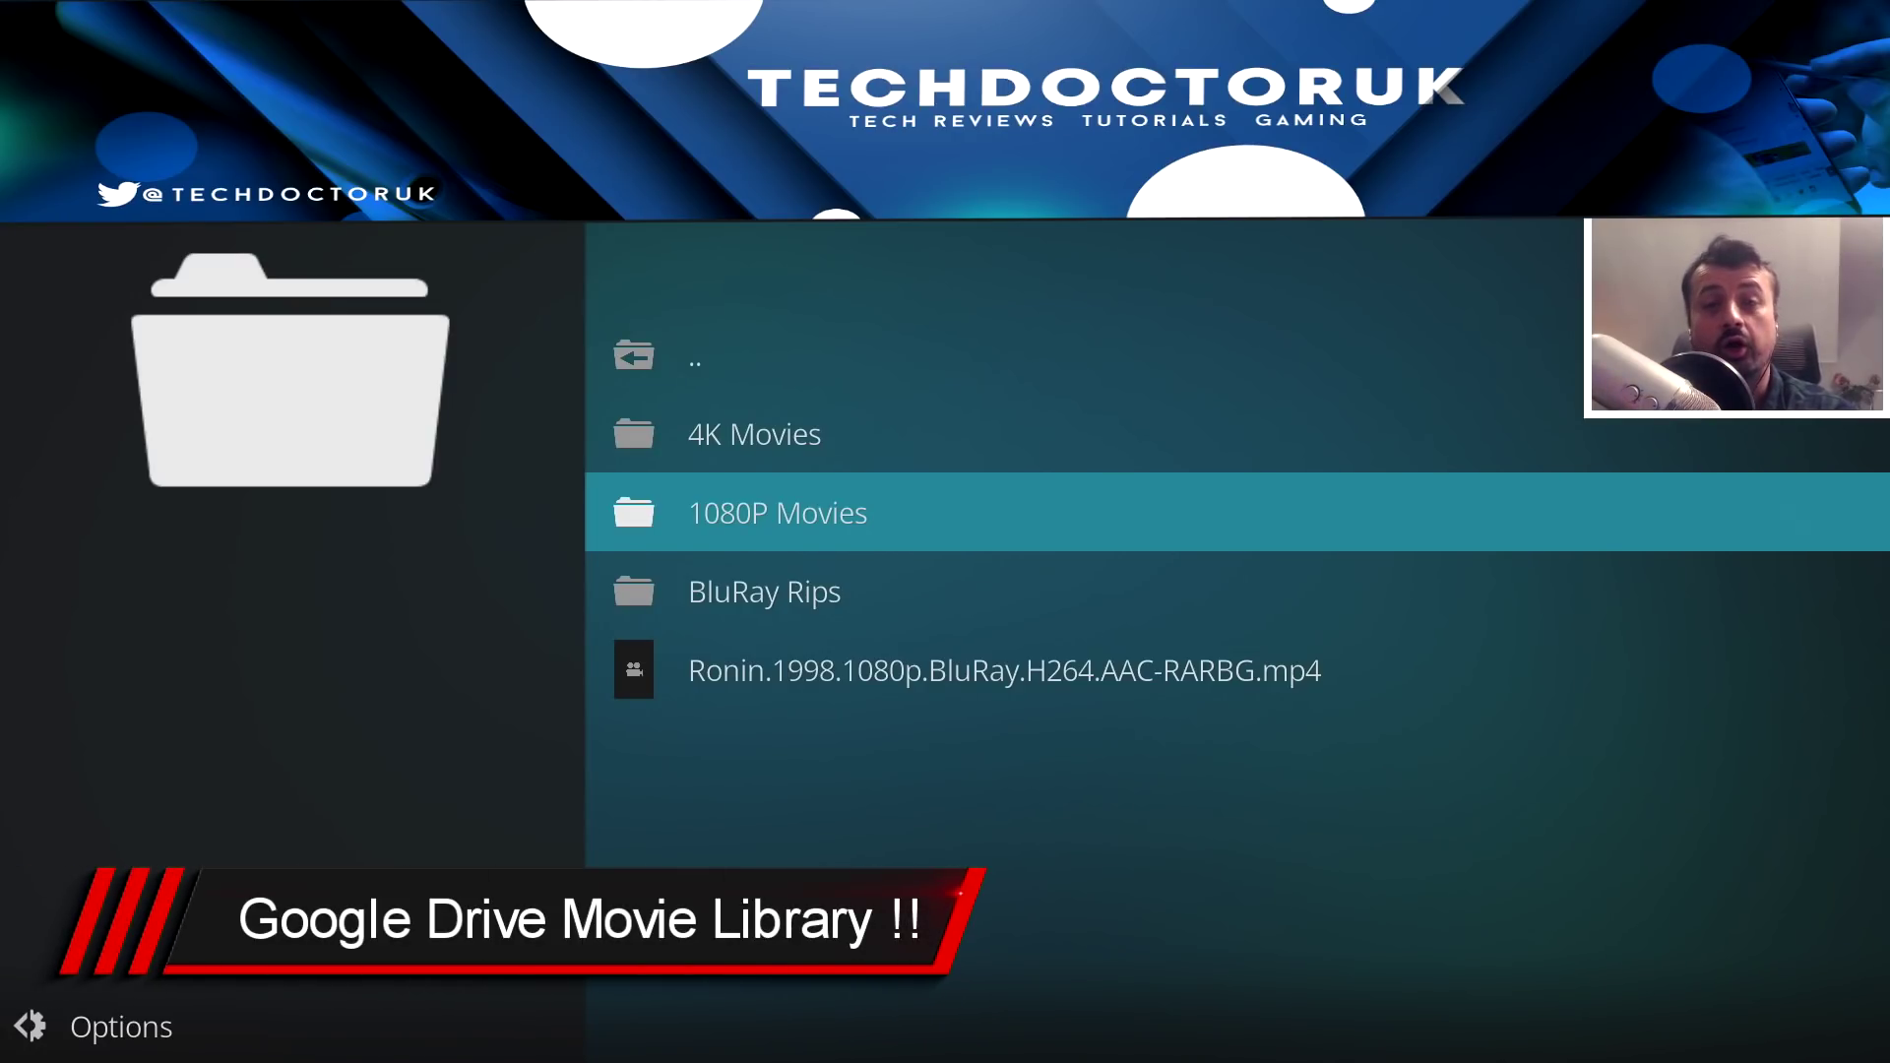
Switch to Kodi and play Ronin.1998.1080p.BluRay.H264.AAC-RARBG.mp4 from the Google Drive movie library.
click(1004, 671)
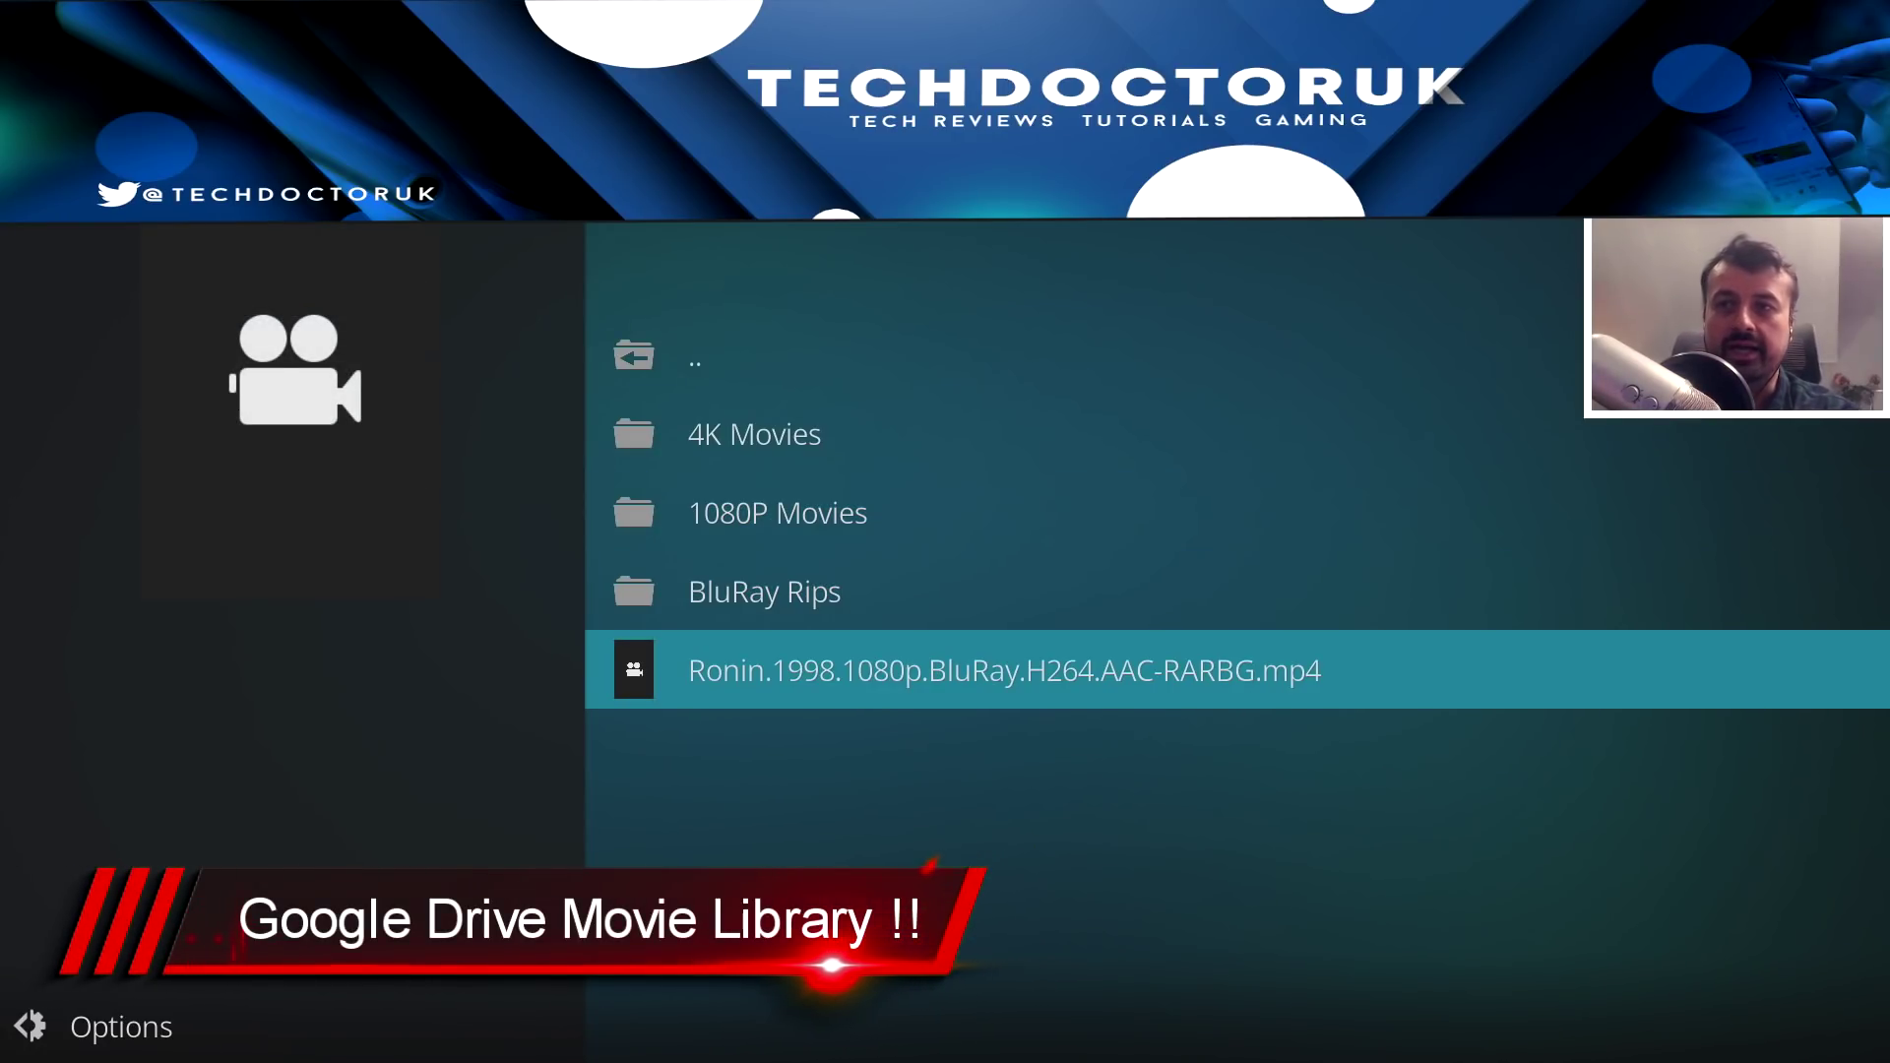
key(Return)
key(Return)
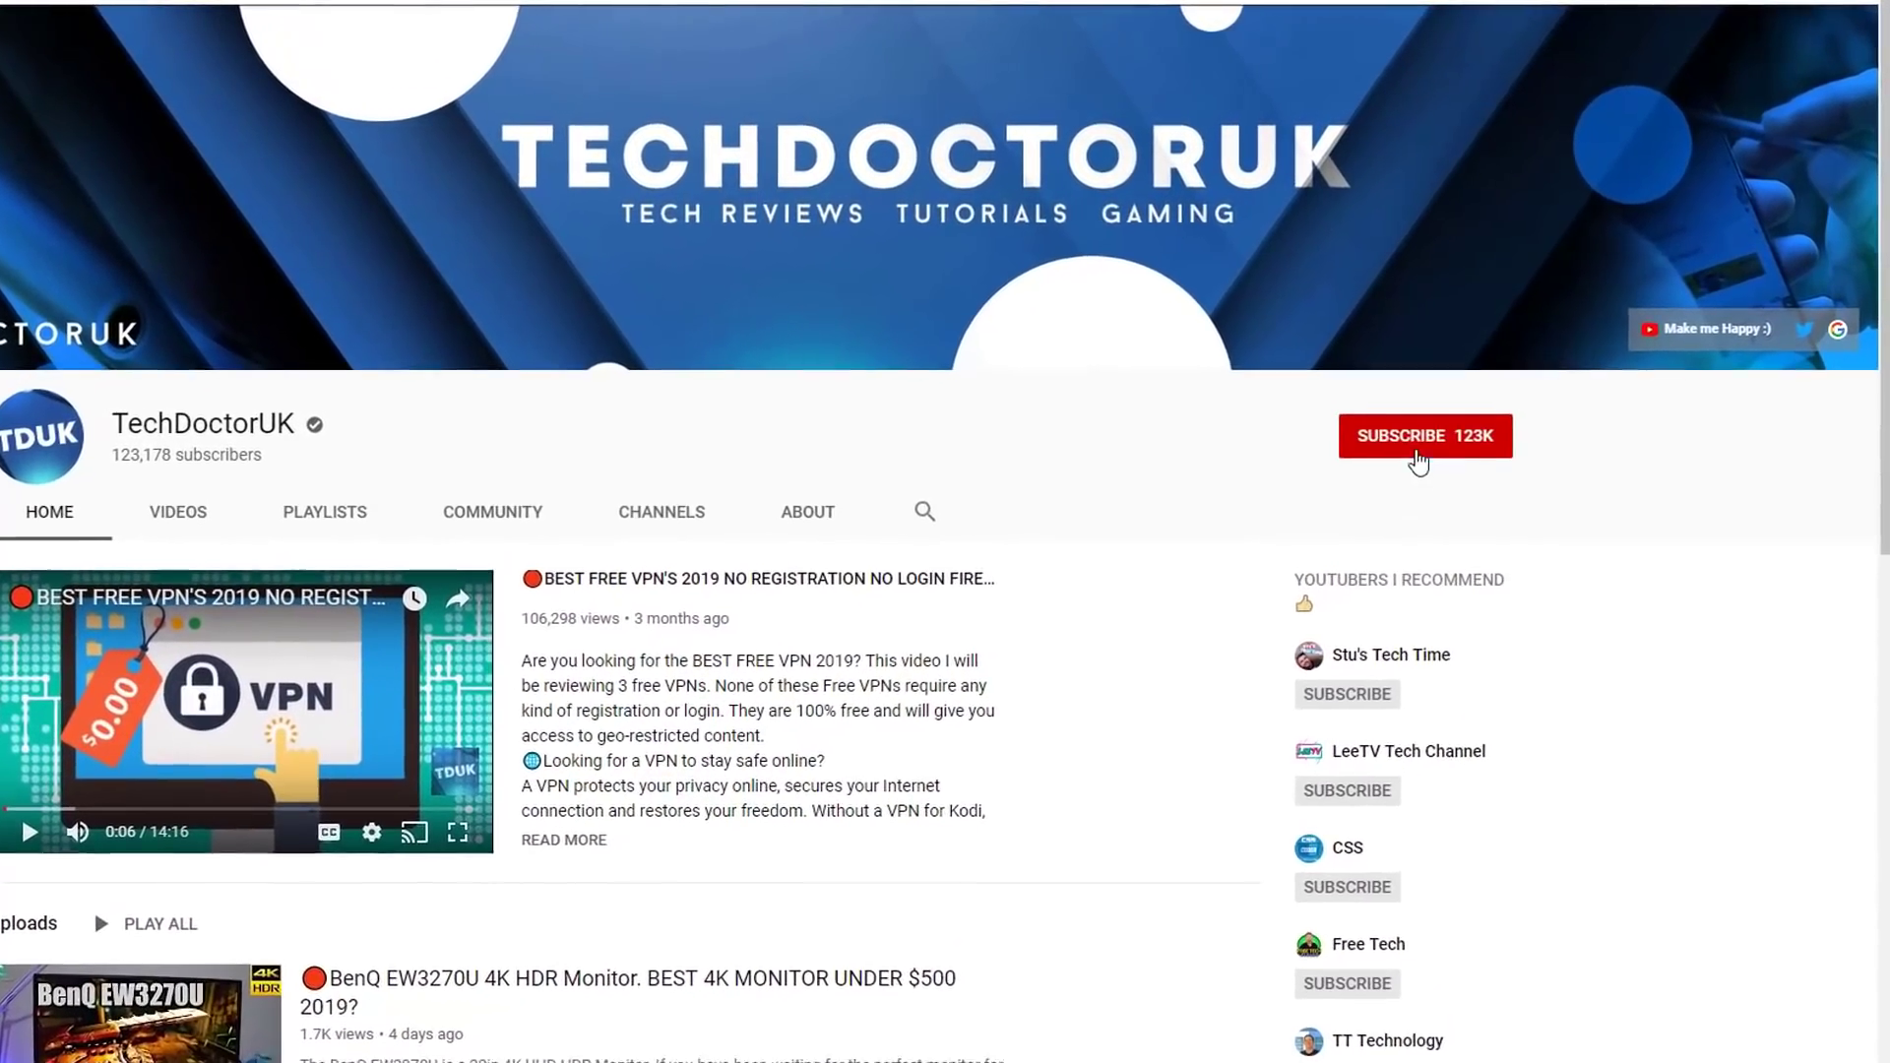
Switch to YouTube, subscribe to the TechDoctorUK channel and turn on its notifications.
click(1418, 459)
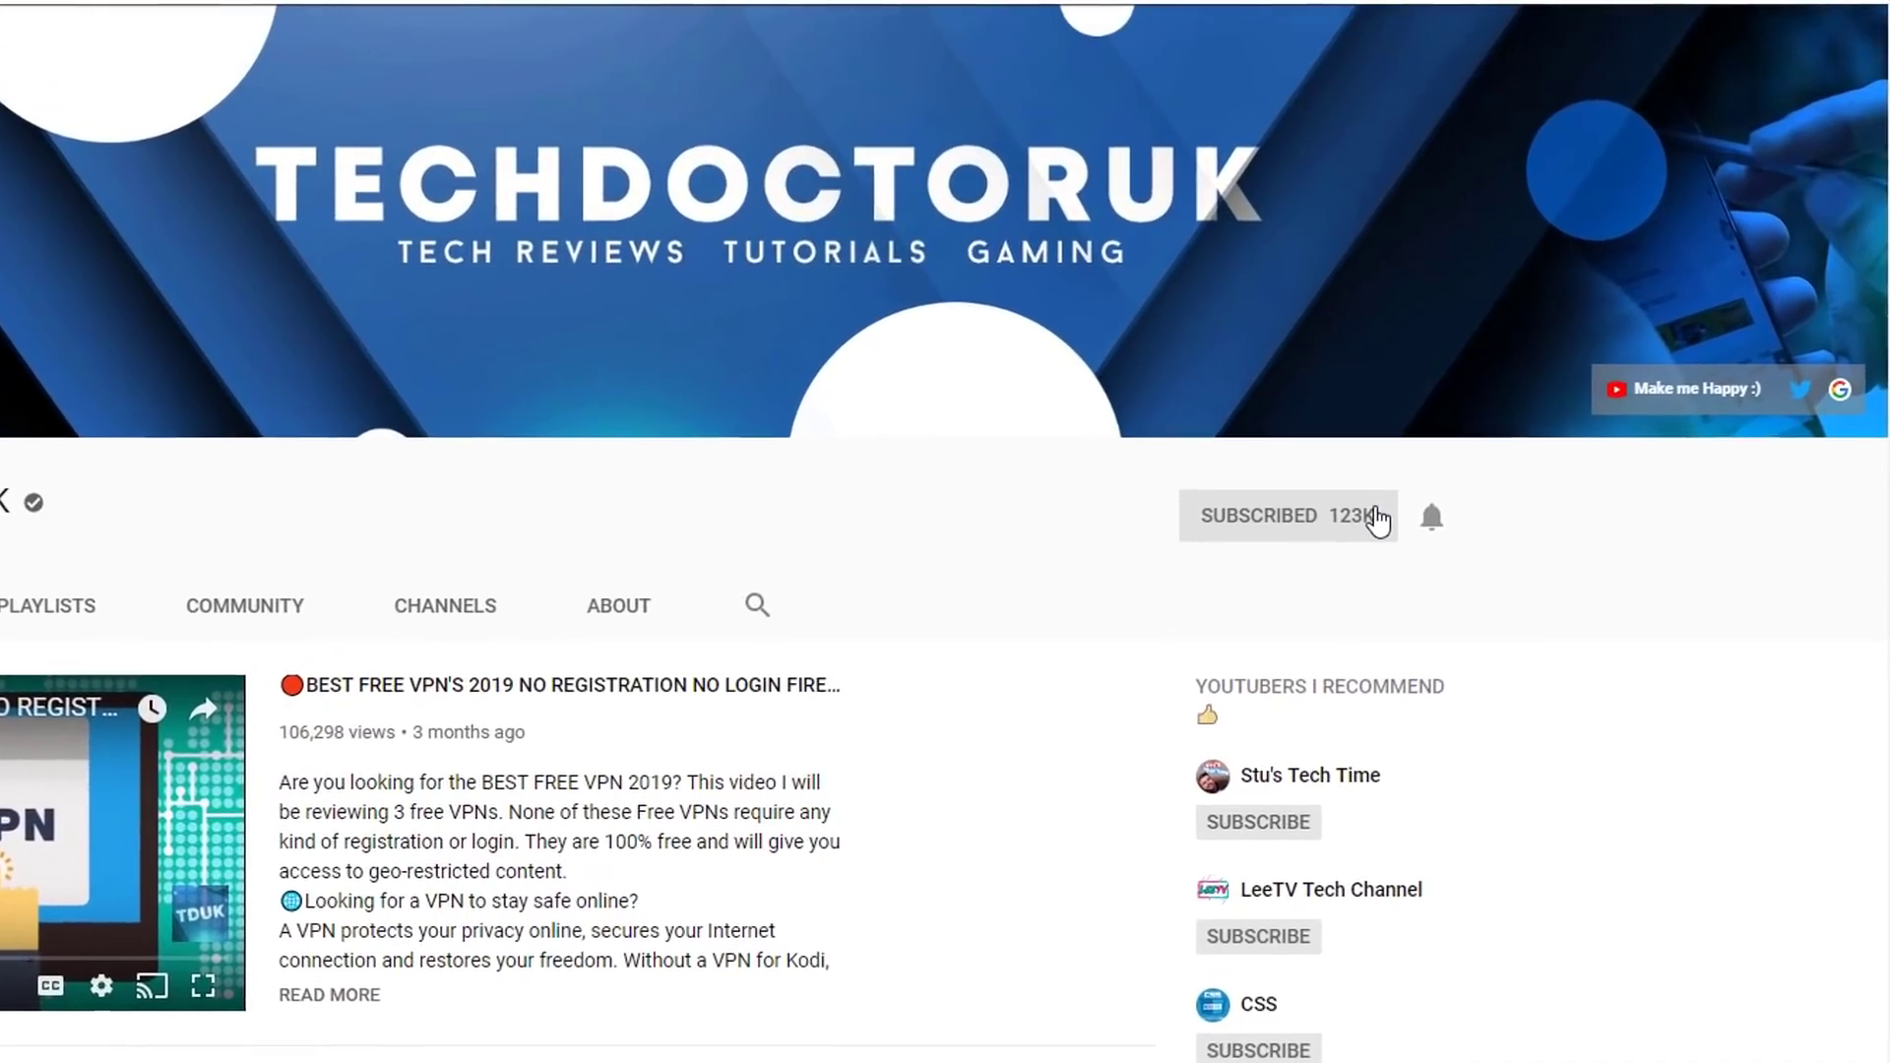
click(1407, 542)
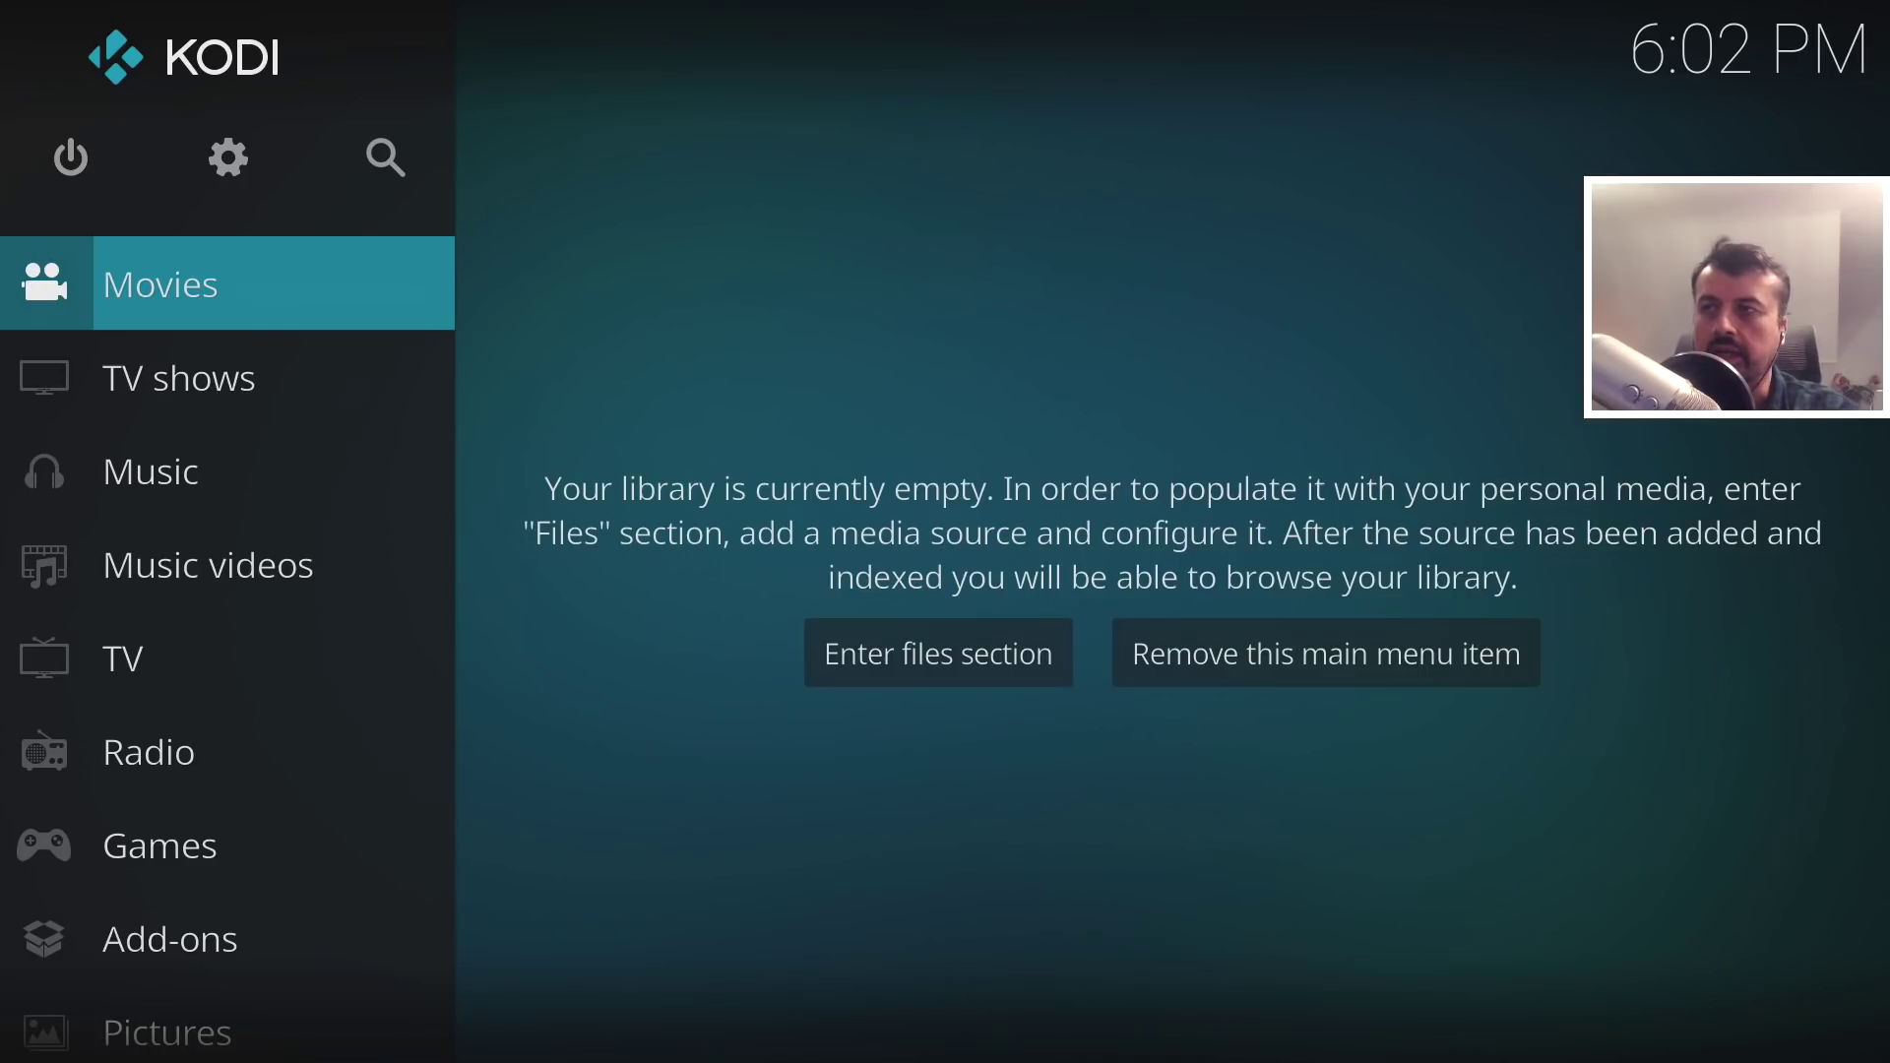
Switch to Kodi and open the Kodi Add-on repository through the add-on browser in the system settings.
key(Up)
key(Right)
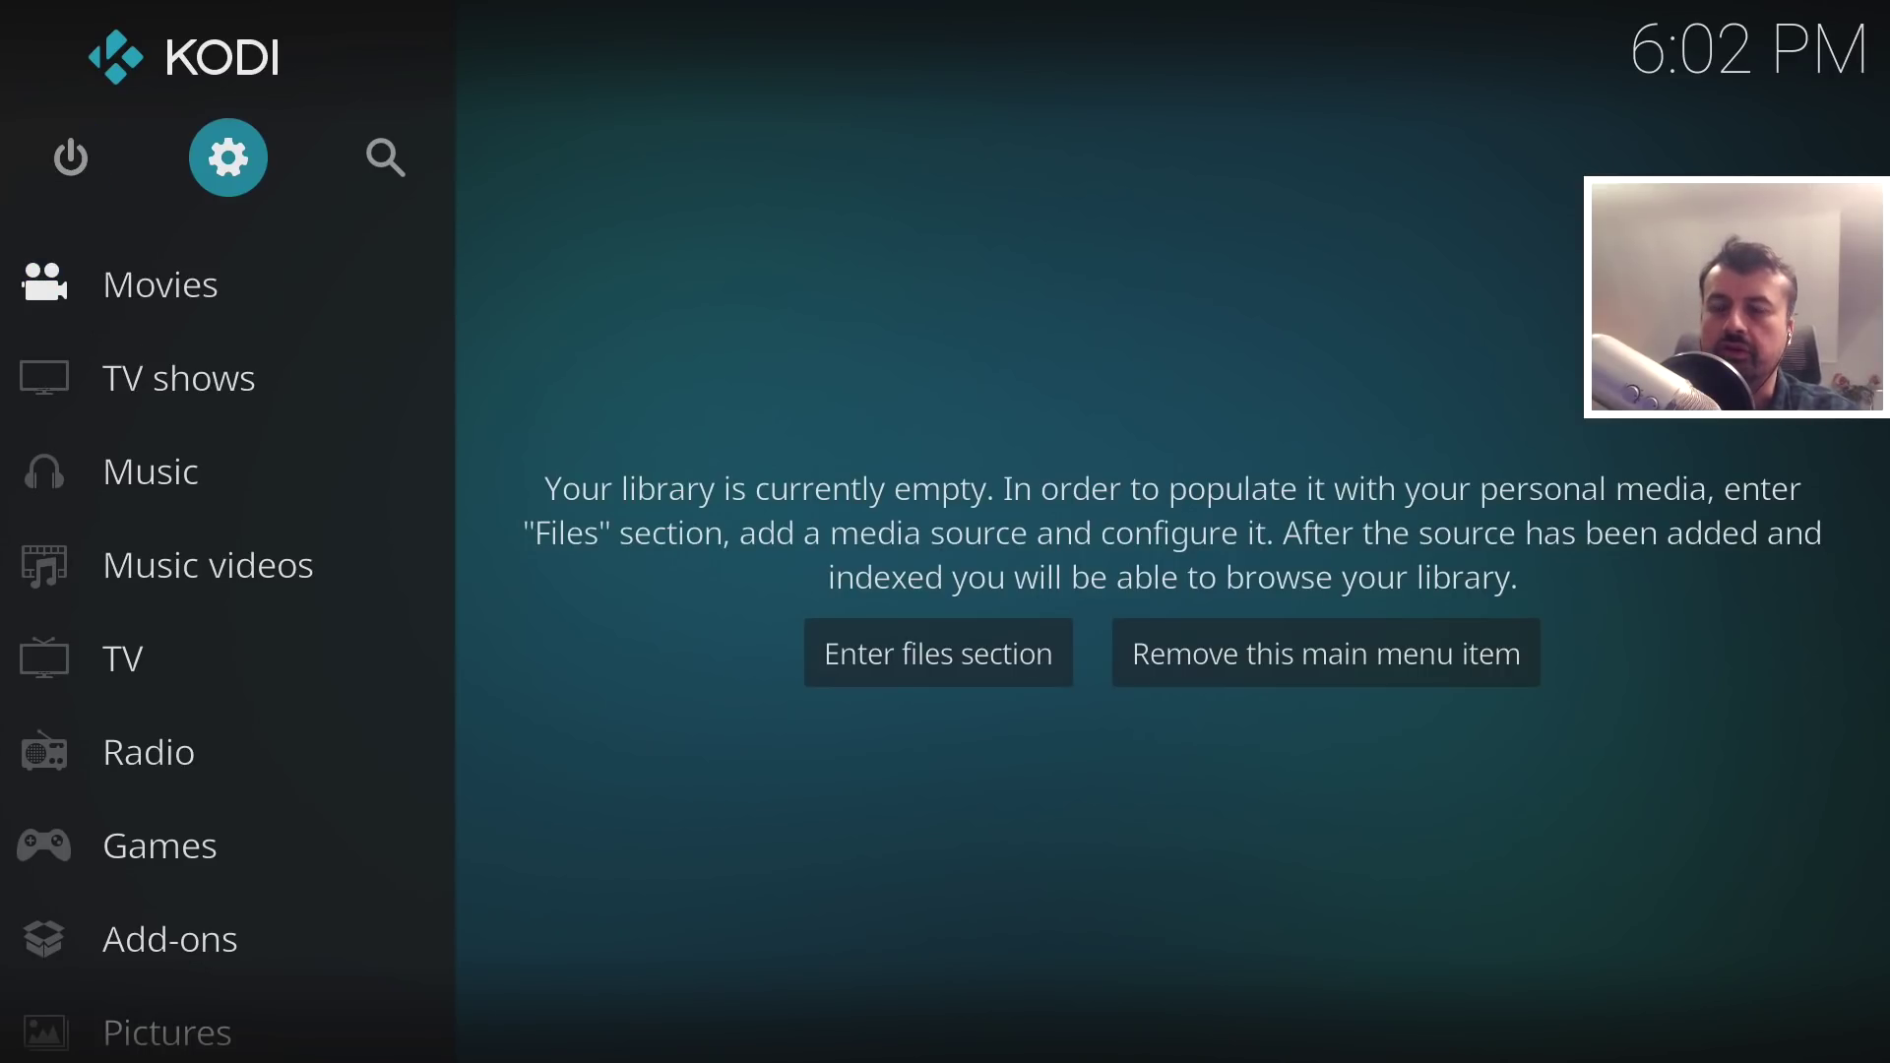
key(Return)
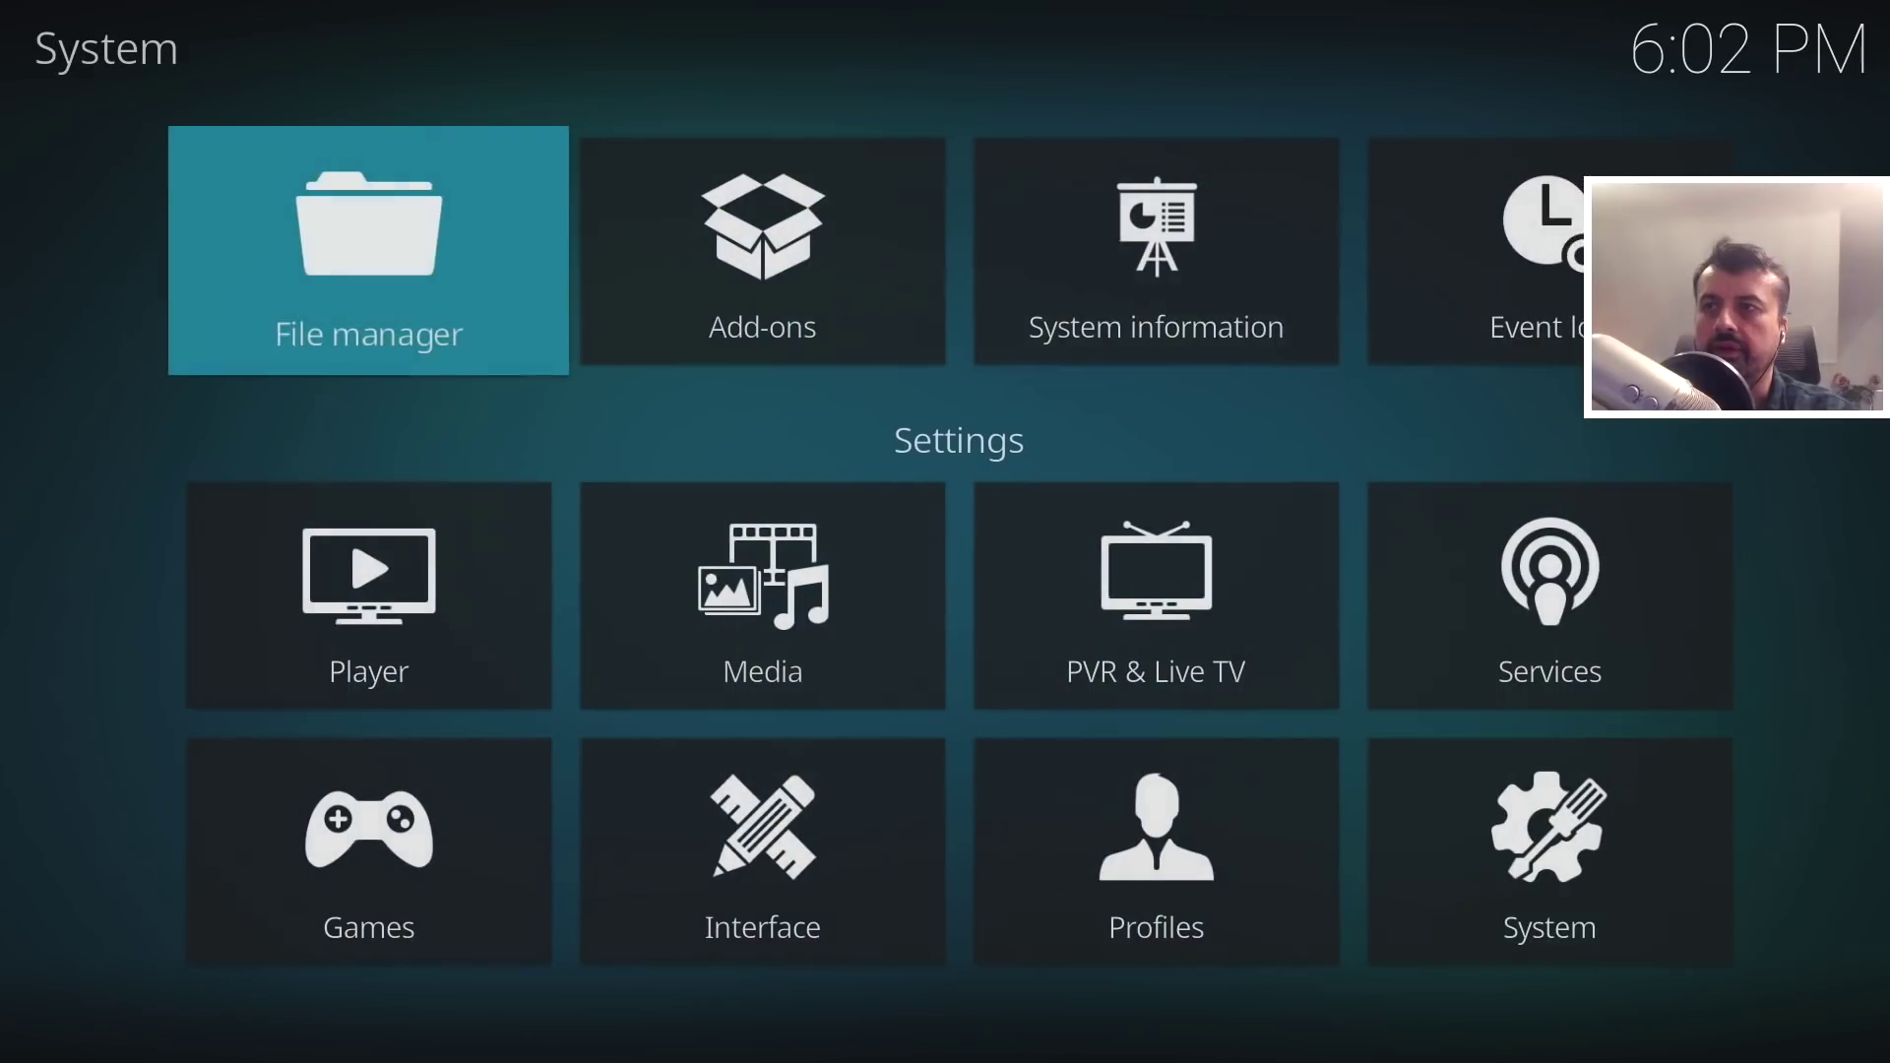
key(Right)
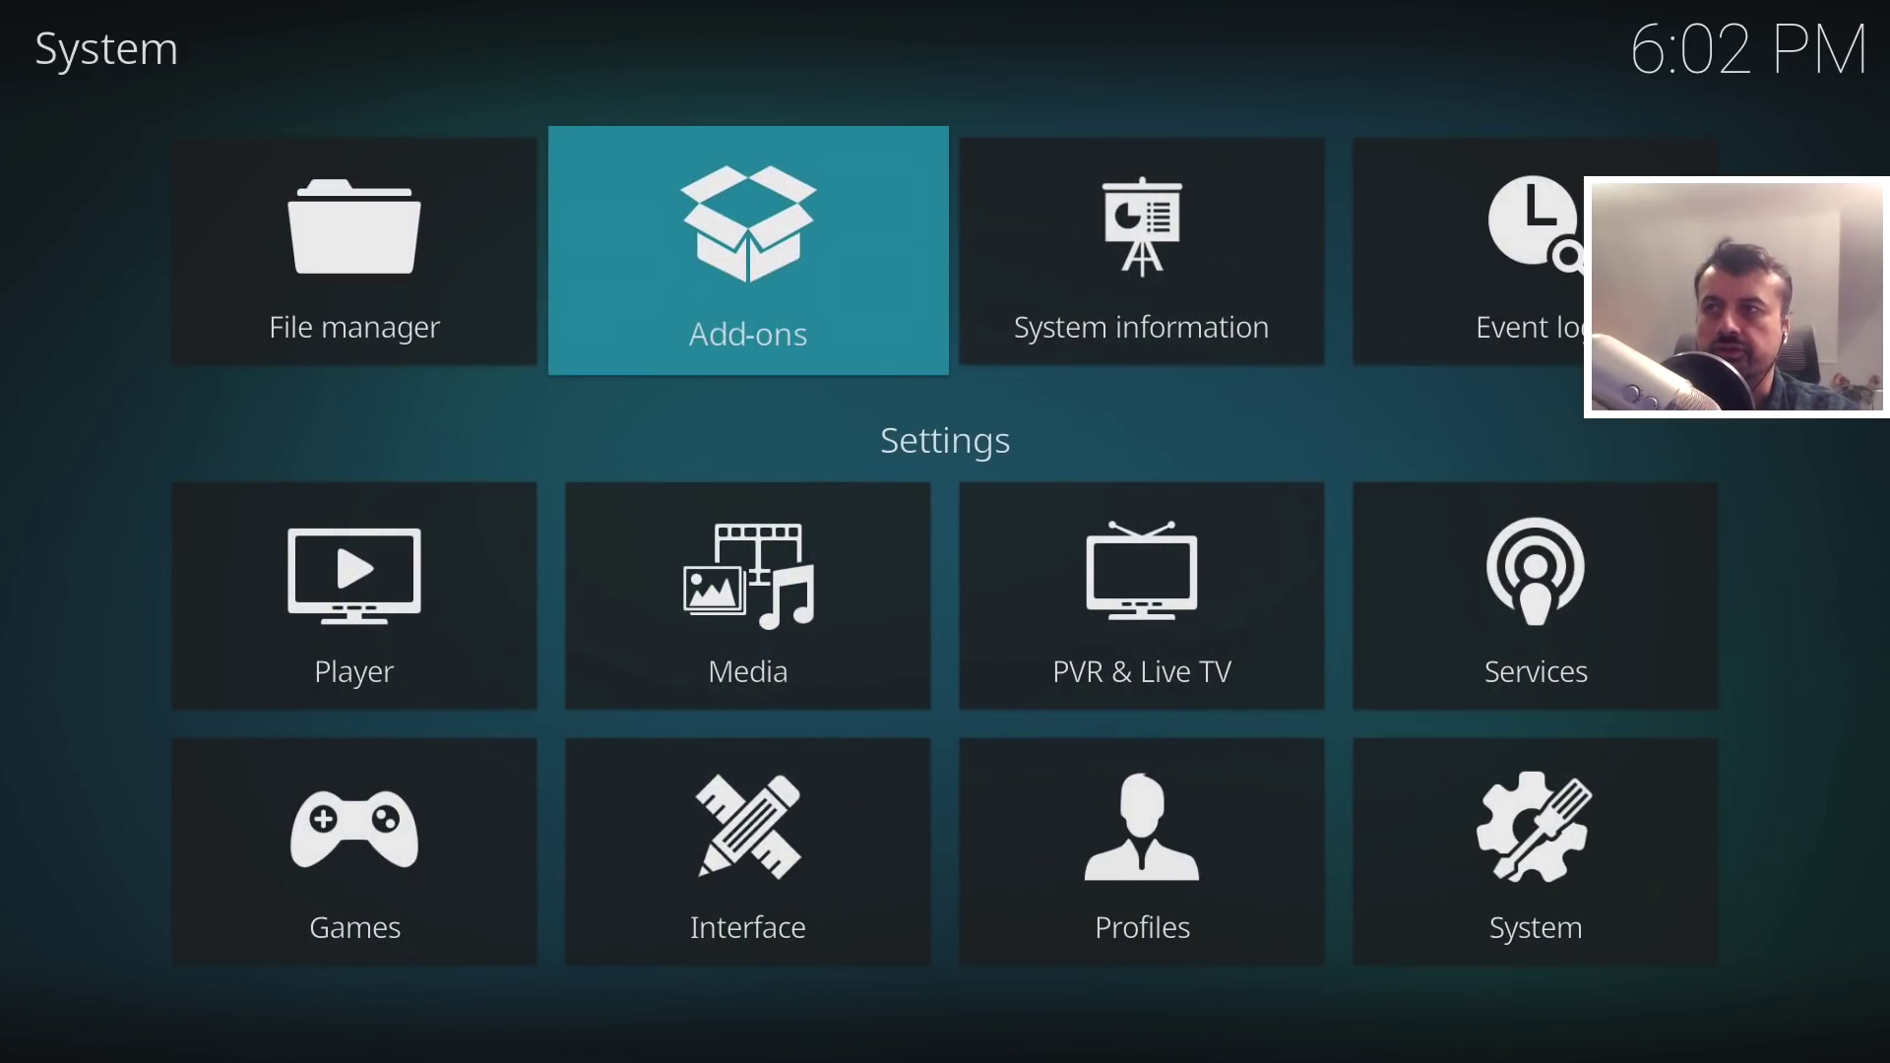
key(Return)
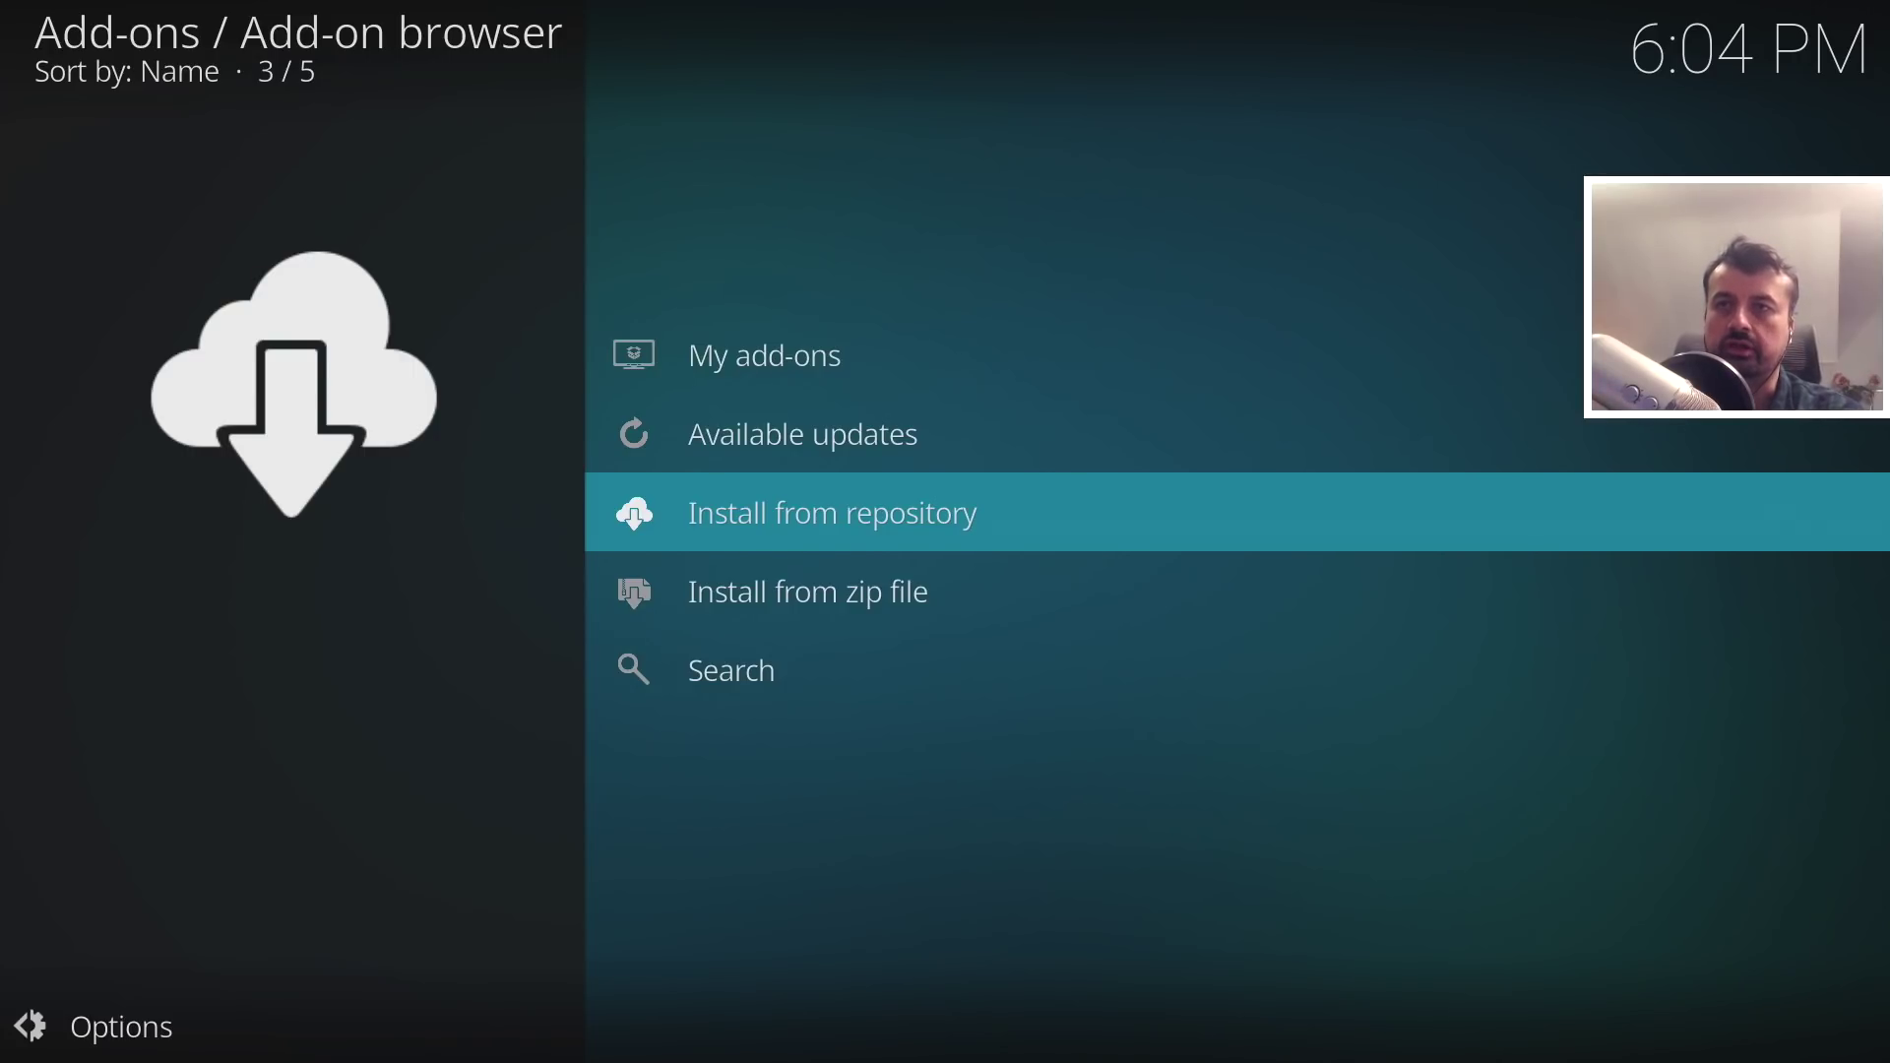
key(Return)
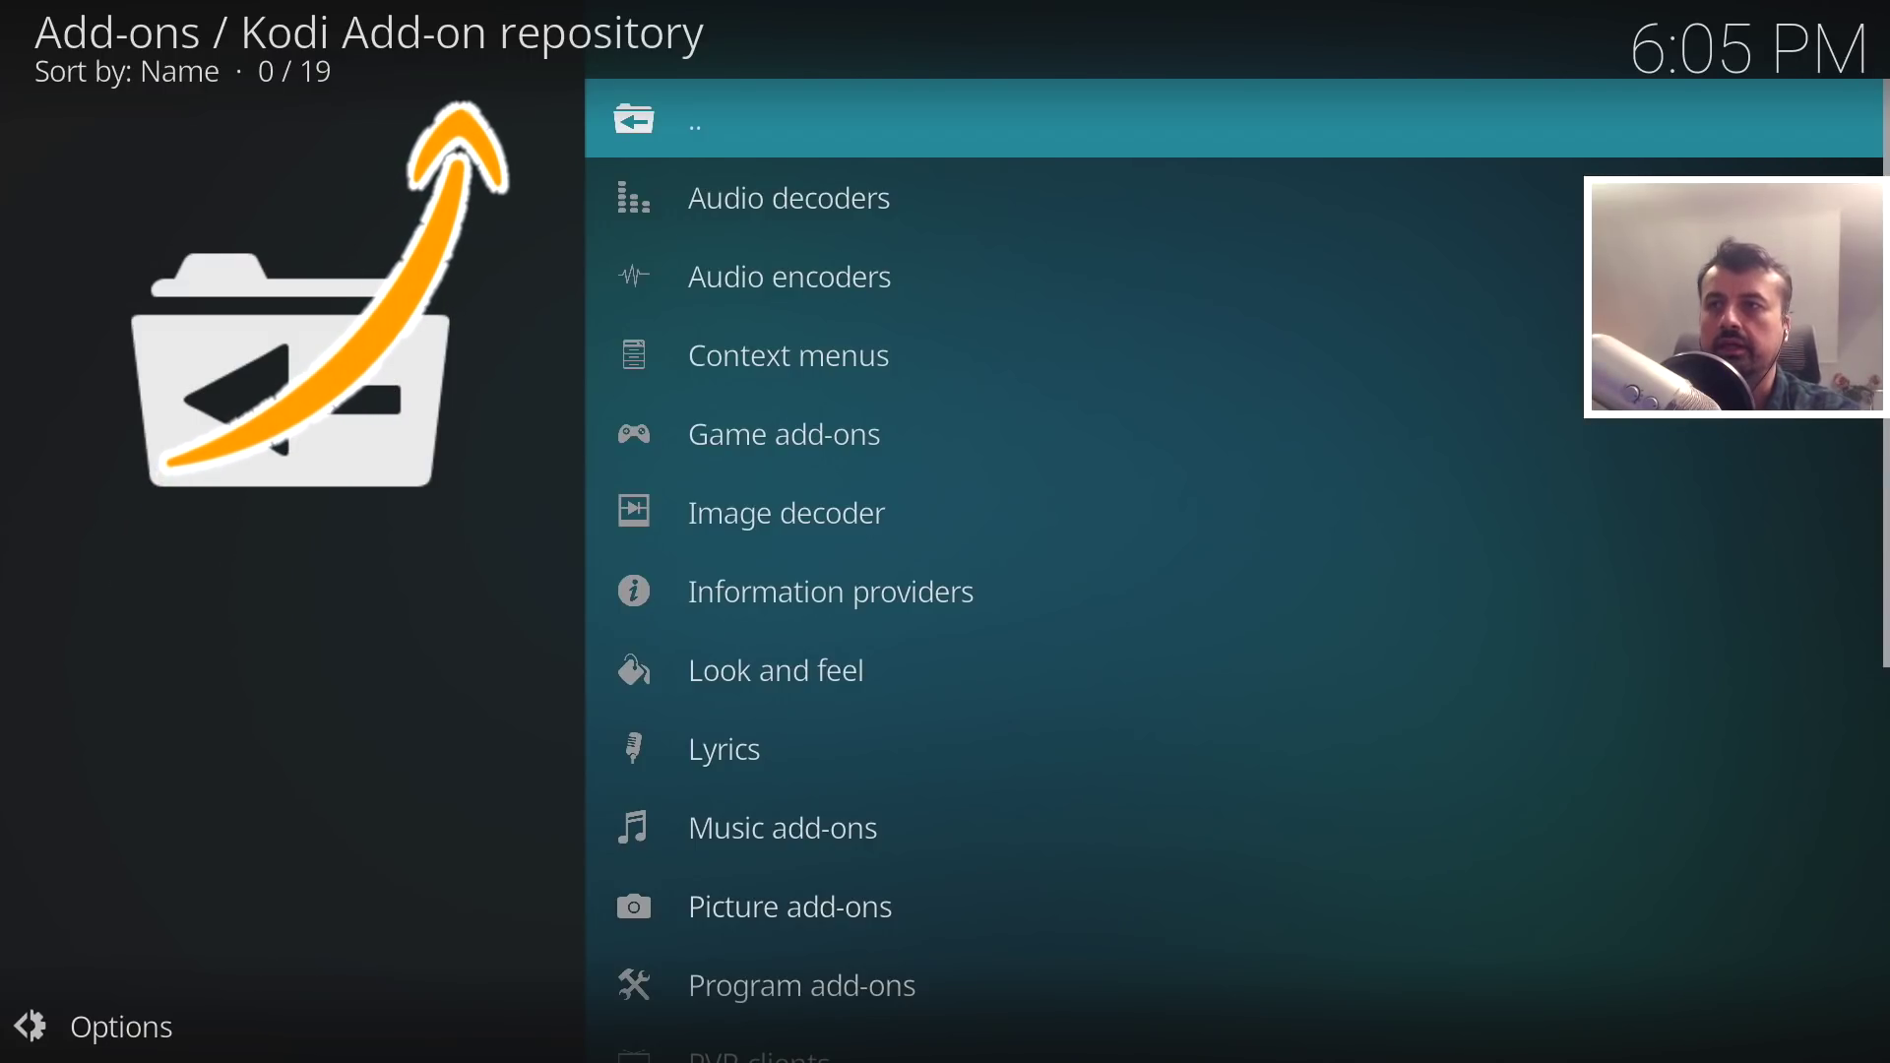
Open the Video add-ons category of the repository.
key(Down)
key(Down)
key(Down)
key(Down)
key(Down)
key(Down)
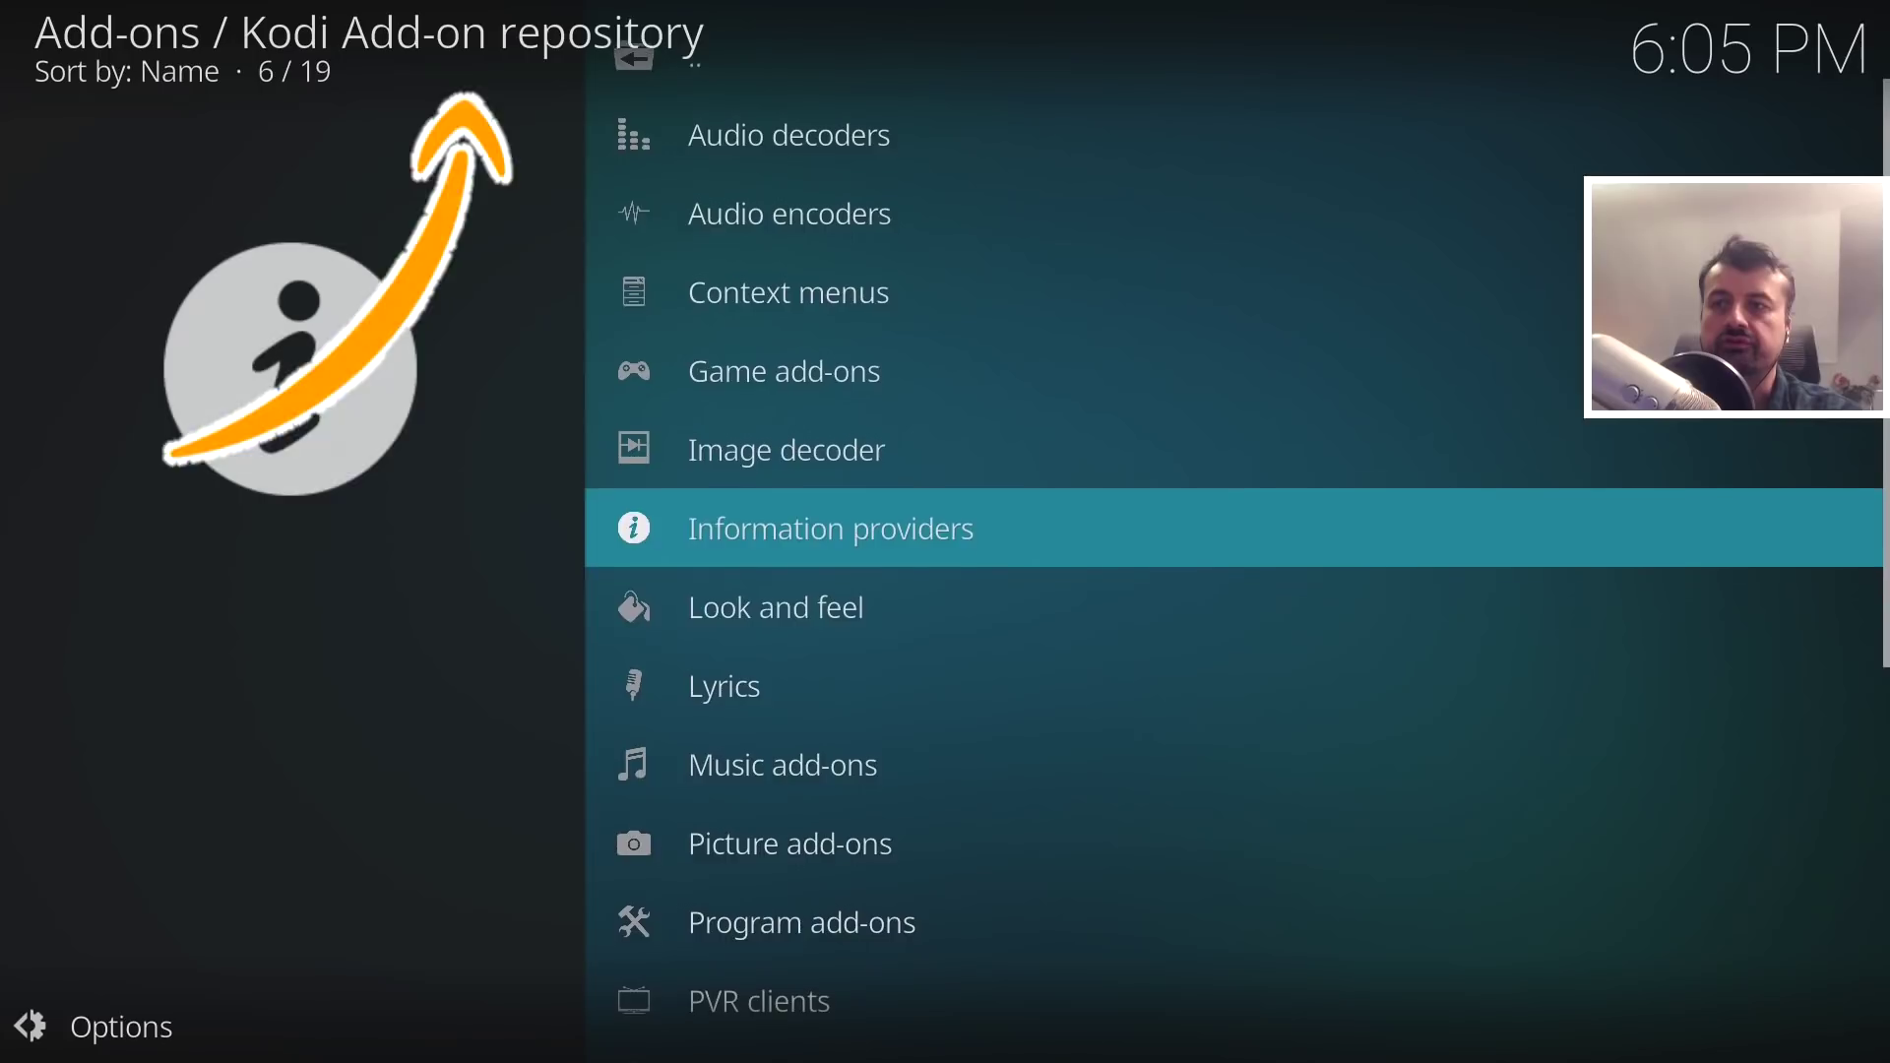
key(Down)
key(Down)
key(Down)
key(Down)
key(Down)
key(Down)
key(Down)
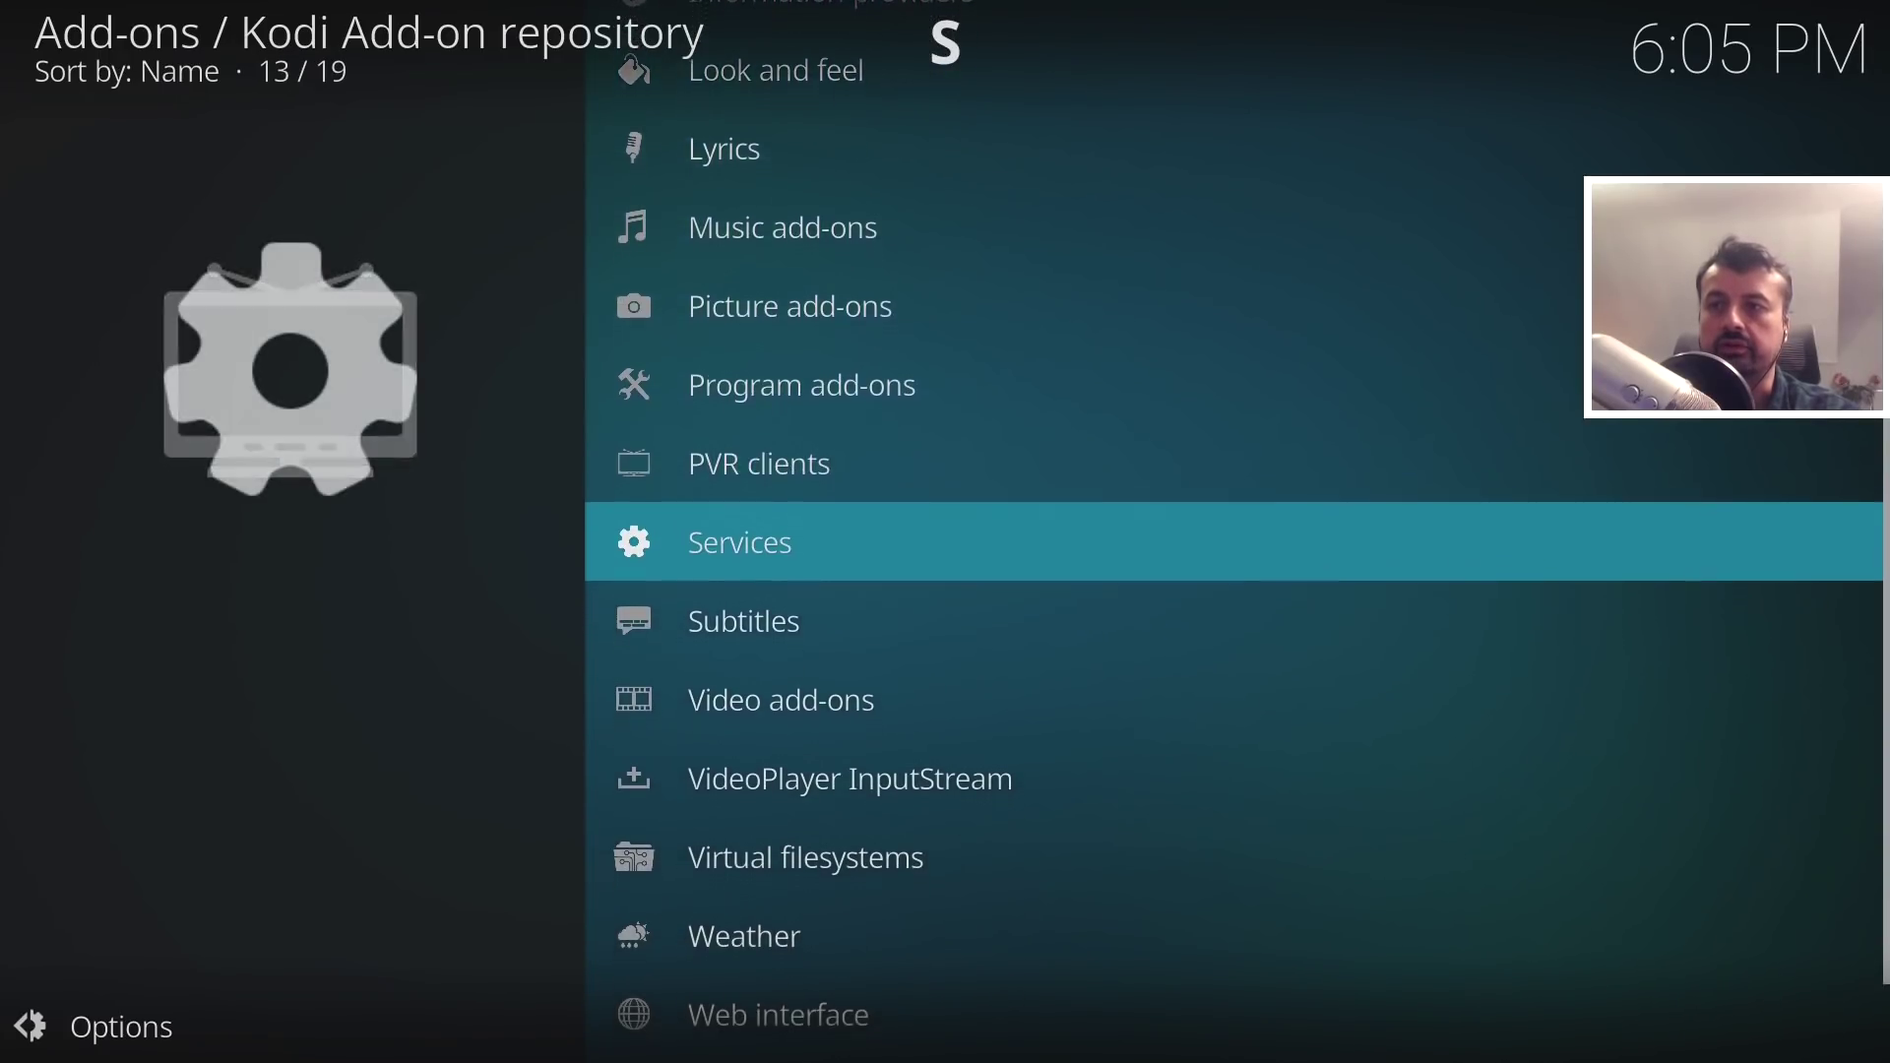
key(Down)
key(Down)
key(Return)
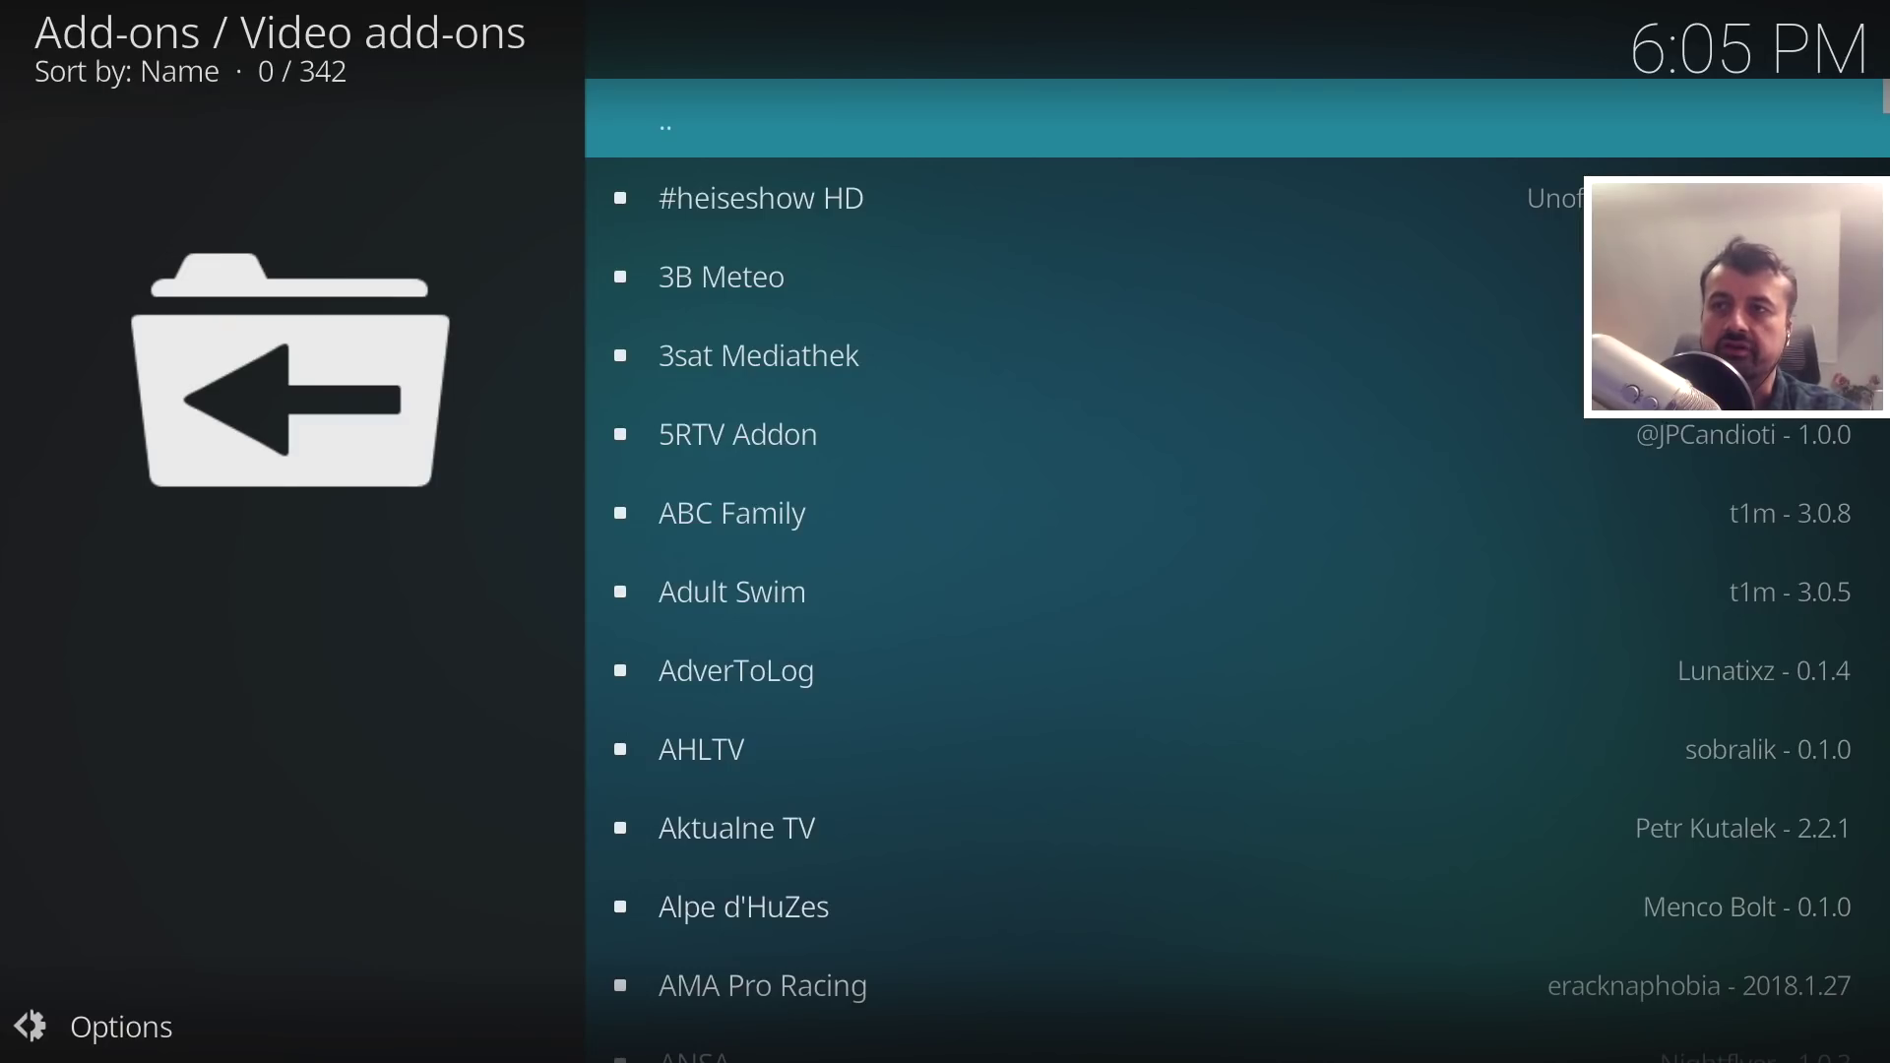
Find Google Drive in the video add-ons list and open its details.
key(Down)
key(Down)
key(Down)
key(Down)
key(Down)
key(Down)
key(Down)
key(Down)
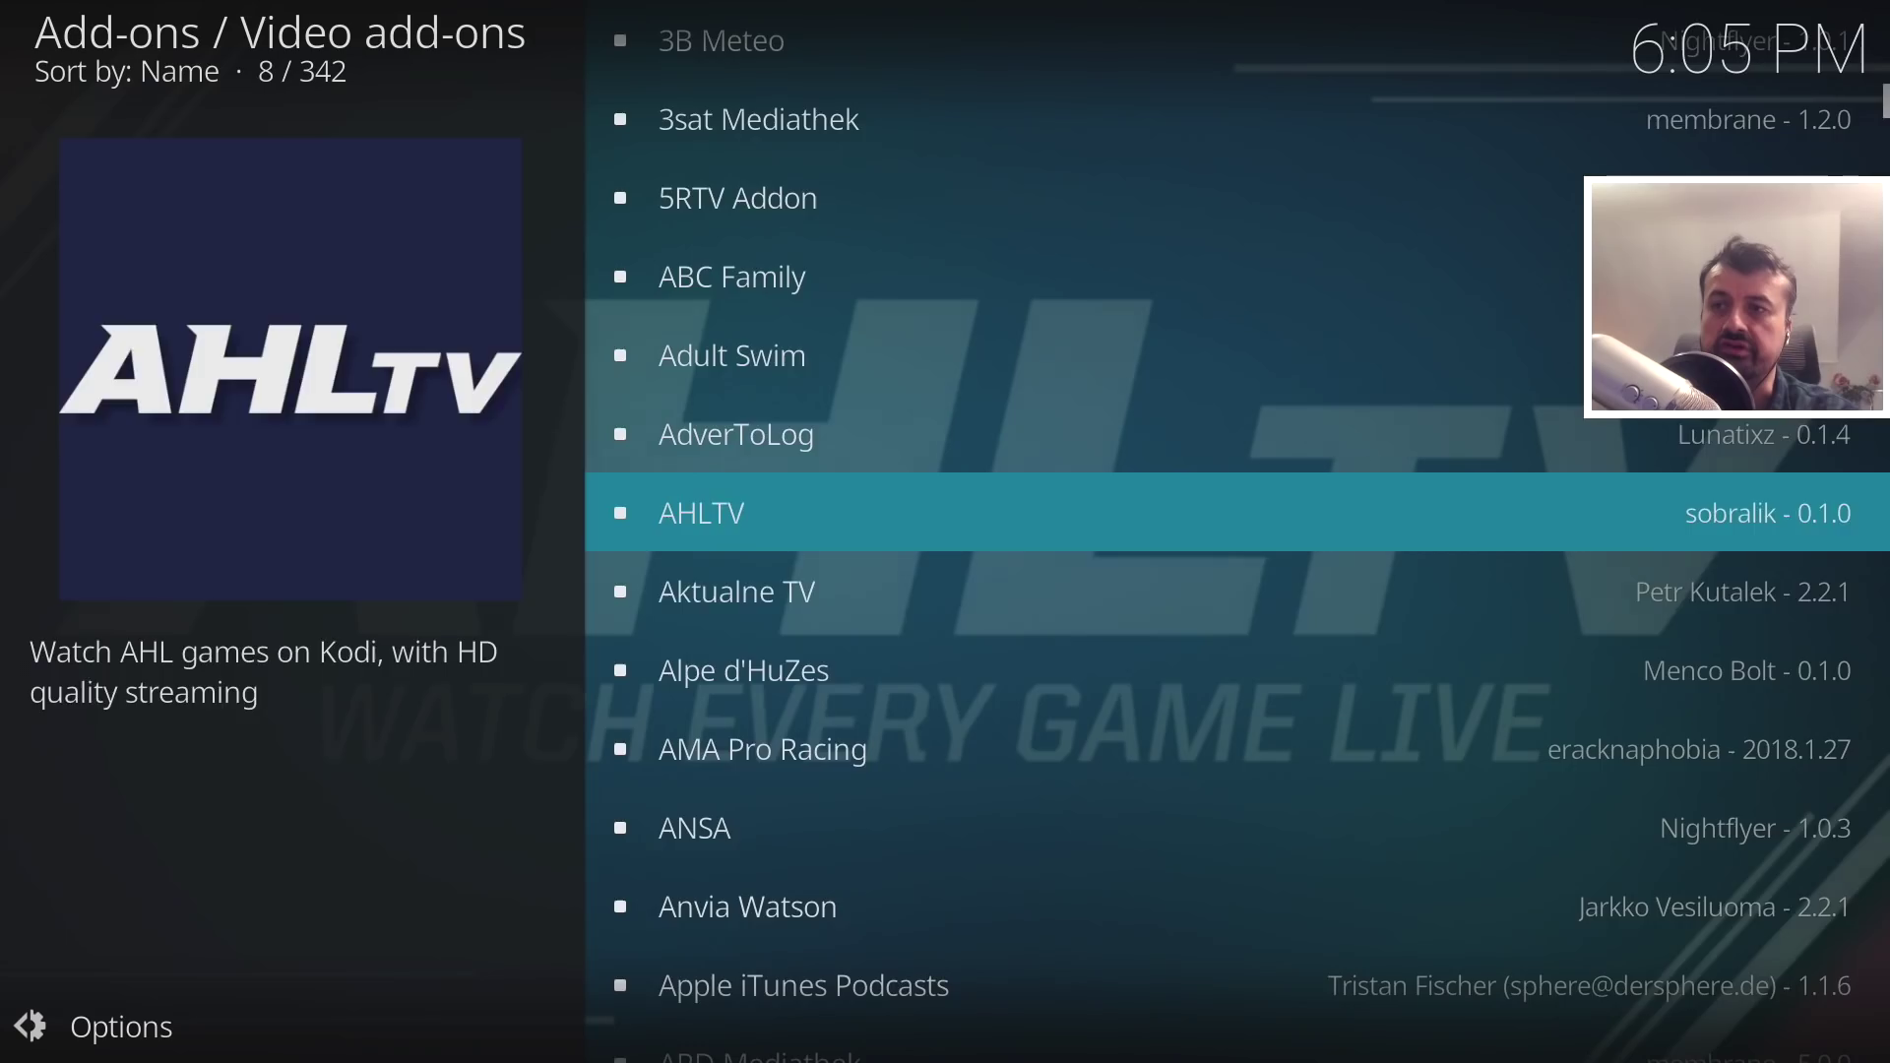
key(Down)
key(Down)
key(Down)
key(Down)
key(Down)
key(Down)
key(Down)
key(Down)
key(Down)
key(Down)
key(Down)
key(Down)
key(Down)
key(Down)
key(Down)
key(Down)
key(Down)
key(Down)
key(Down)
key(Down)
key(Down)
key(Down)
key(Down)
key(Down)
key(Down)
key(Down)
key(Down)
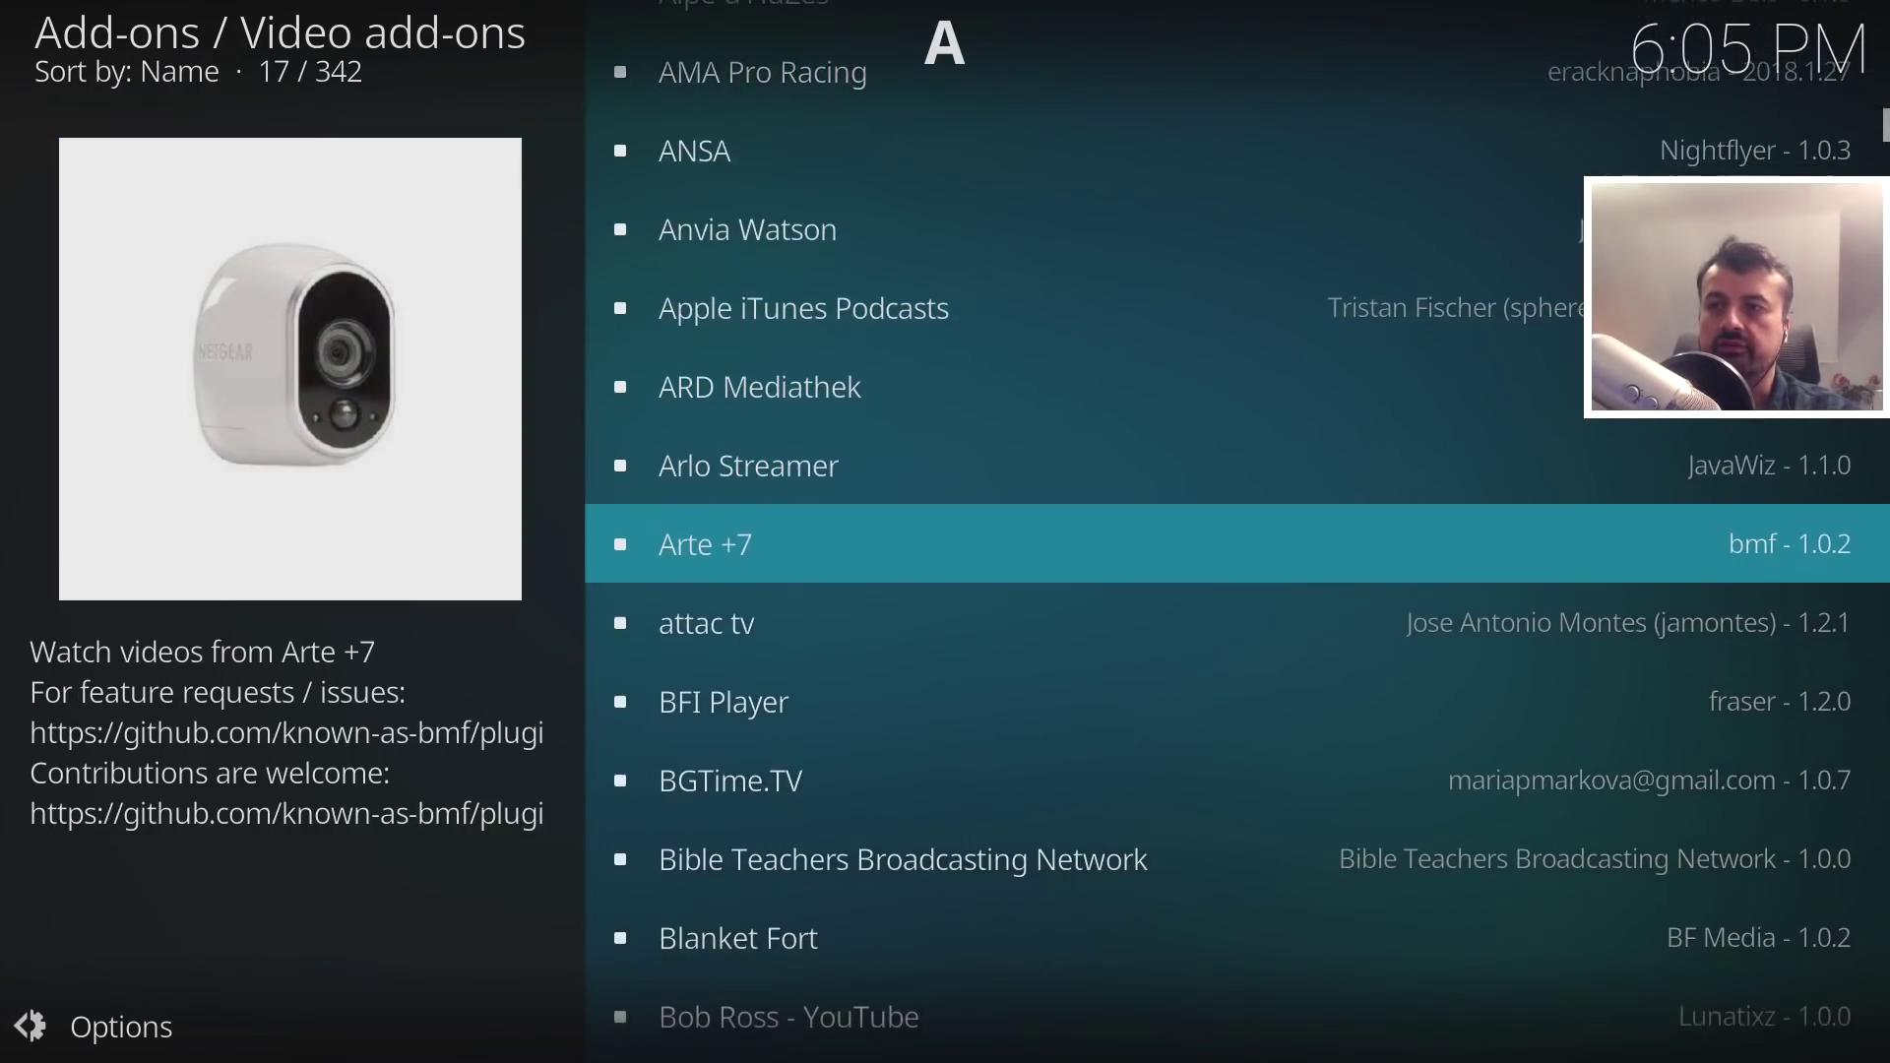
key(Down)
key(Down)
key(Down)
key(Down)
key(Down)
key(Down)
key(Down)
key(Down)
key(Down)
key(Down)
key(Down)
key(Down)
key(Down)
key(Down)
key(Down)
key(Down)
key(Down)
key(Down)
key(Down)
key(Down)
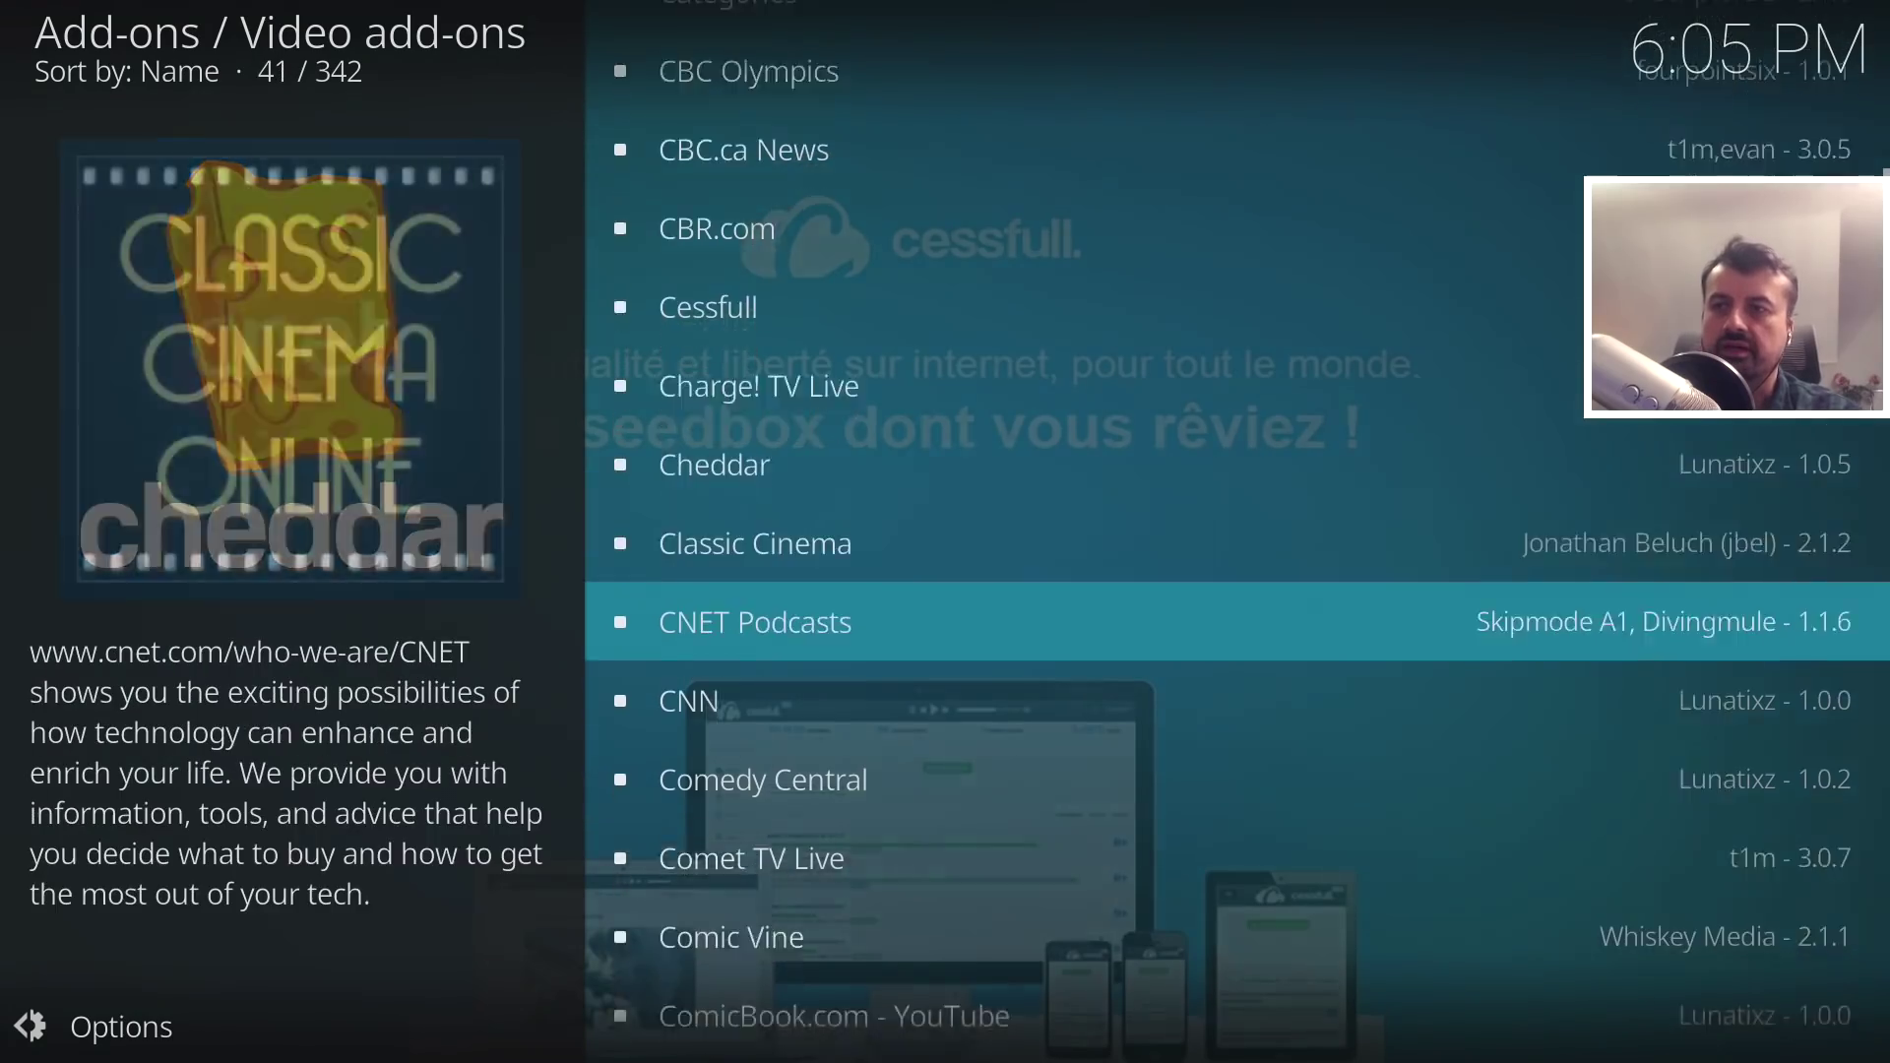
key(Down)
key(Down)
key(Down)
key(Down)
key(Down)
key(Down)
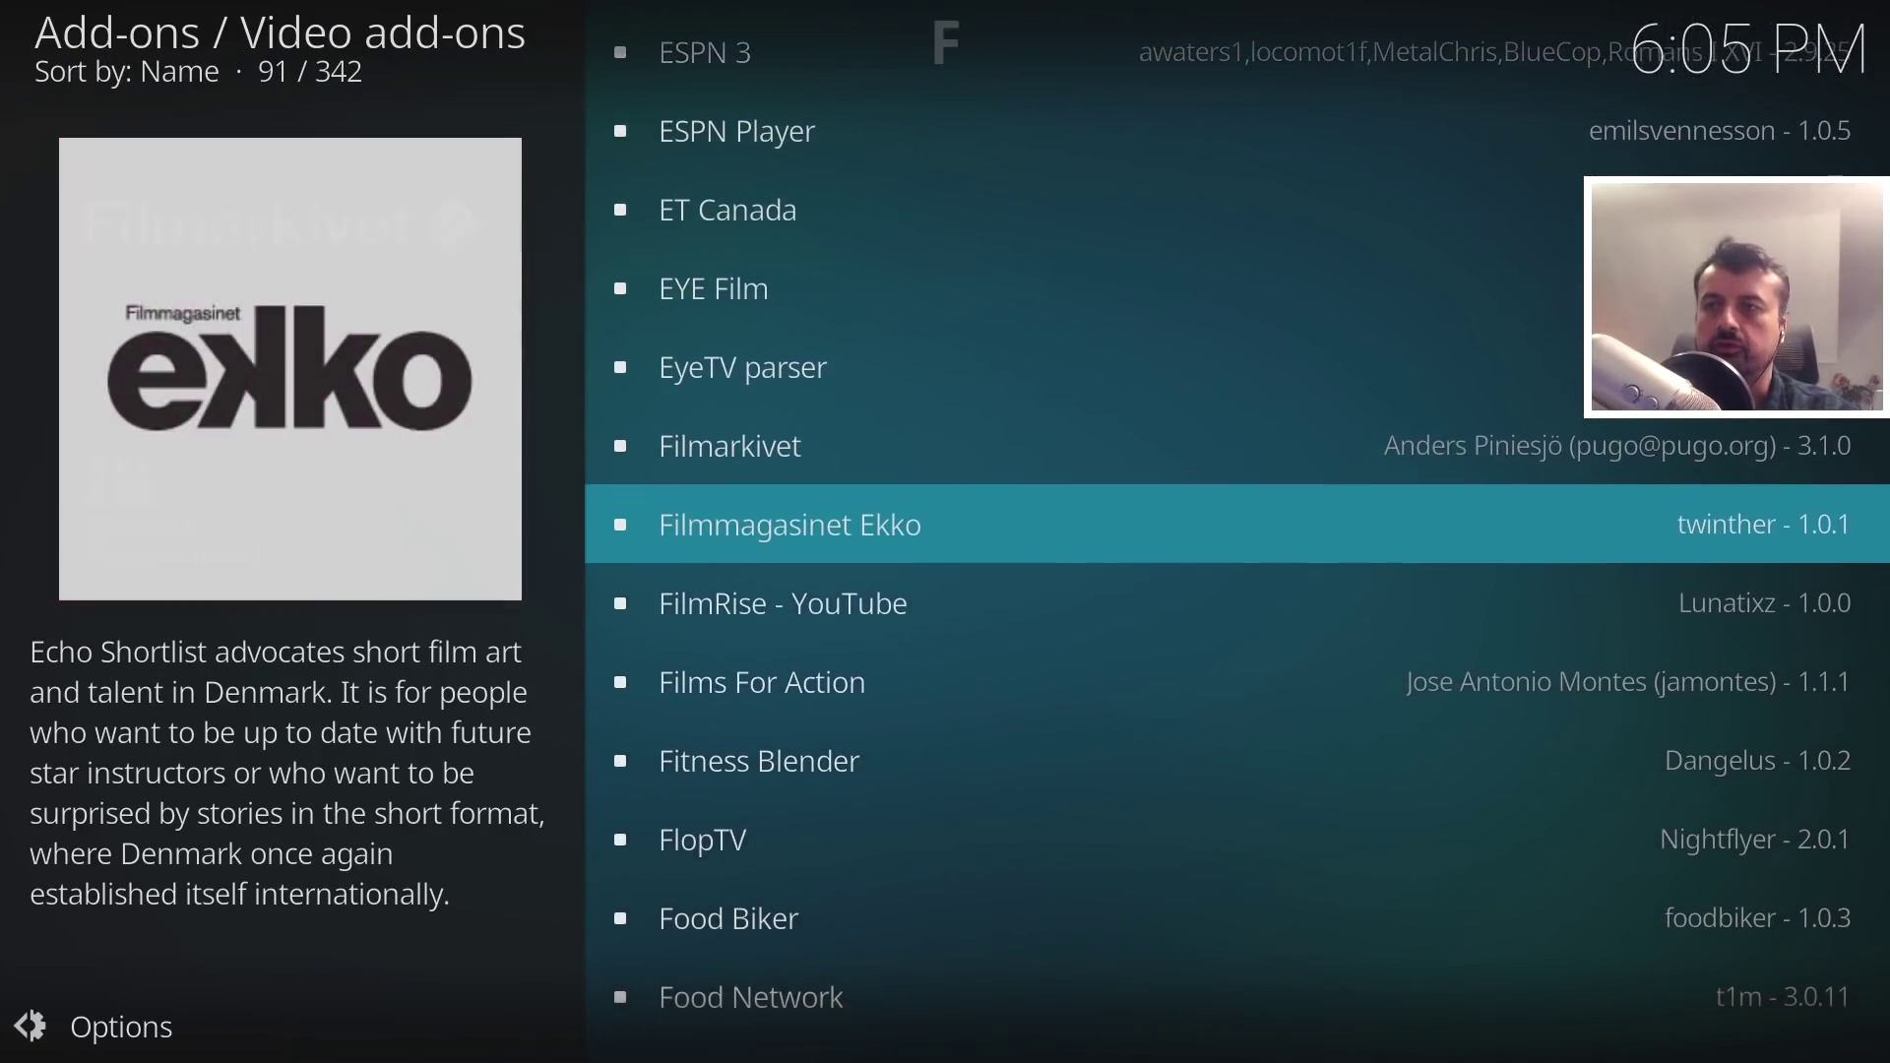
key(Down)
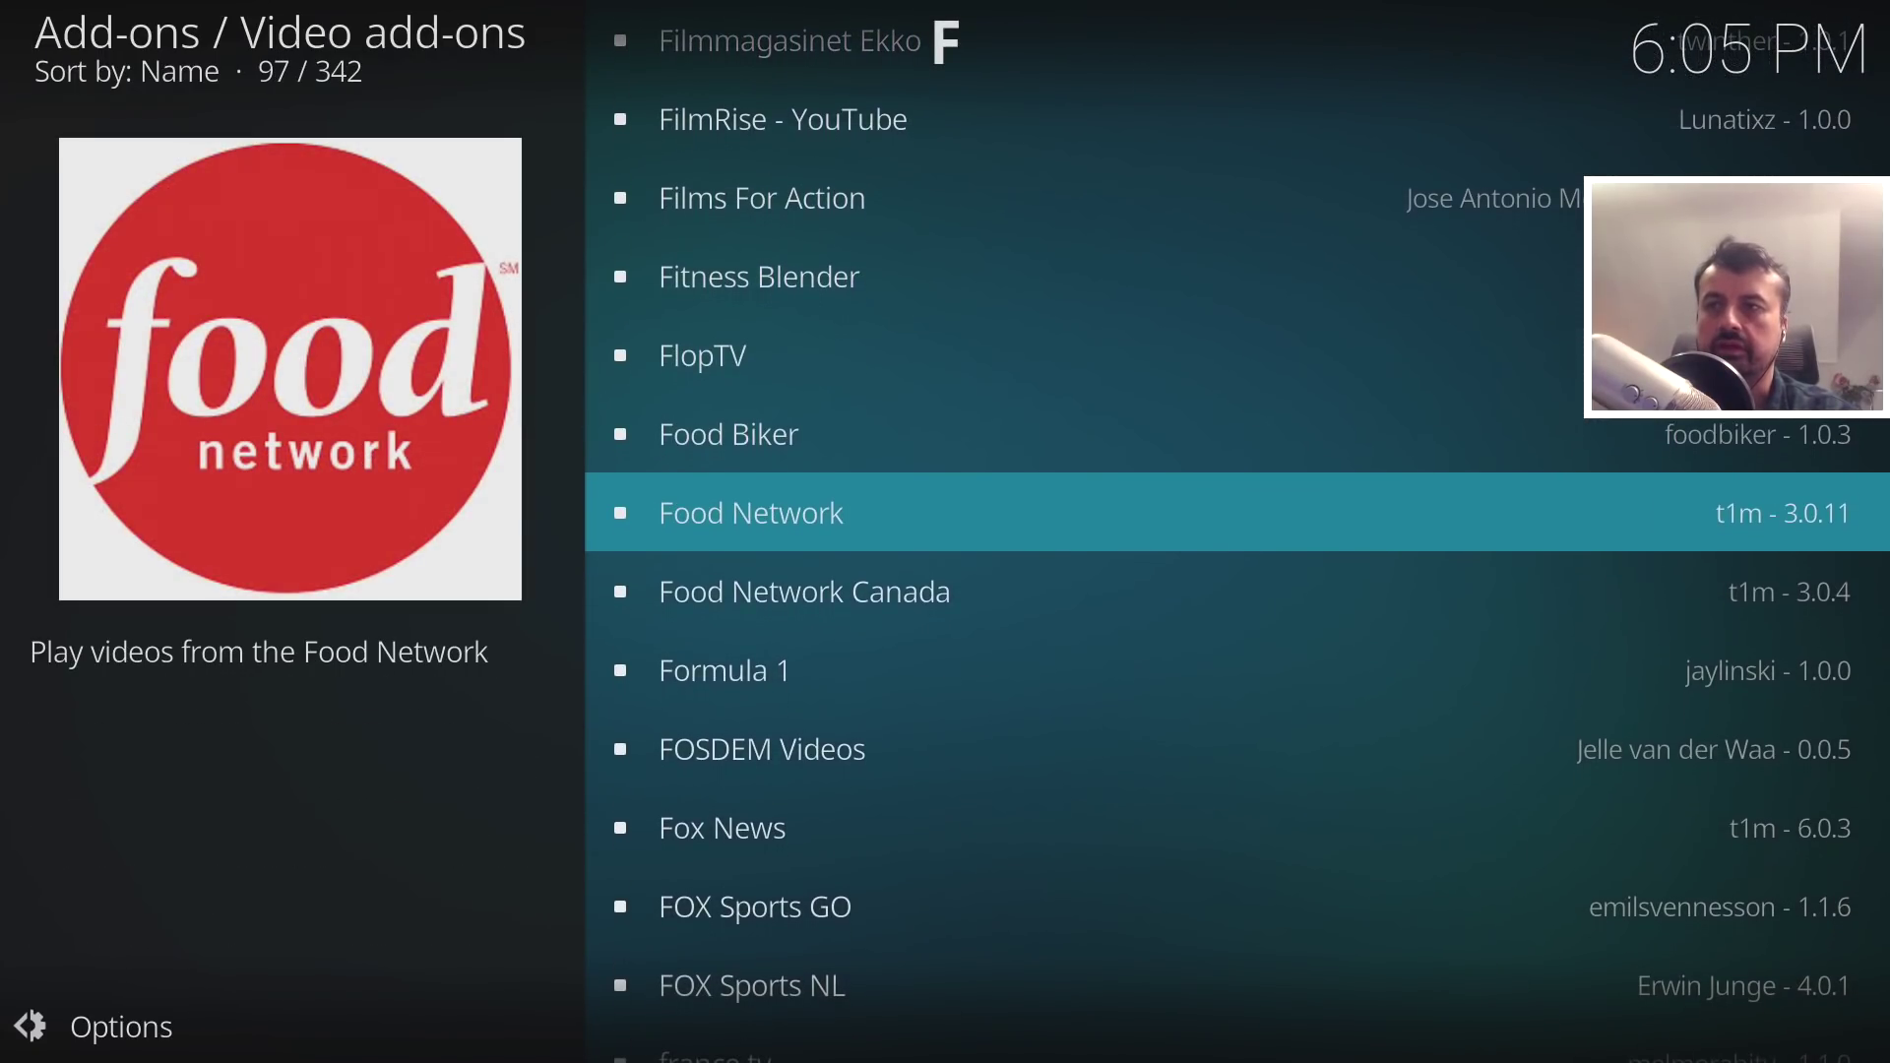
key(Down)
key(Down)
key(Down)
key(Down)
key(Down)
key(Down)
key(Down)
key(Down)
key(Down)
key(Down)
key(Down)
key(Down)
key(Down)
key(Down)
key(Down)
key(Down)
key(Down)
key(Down)
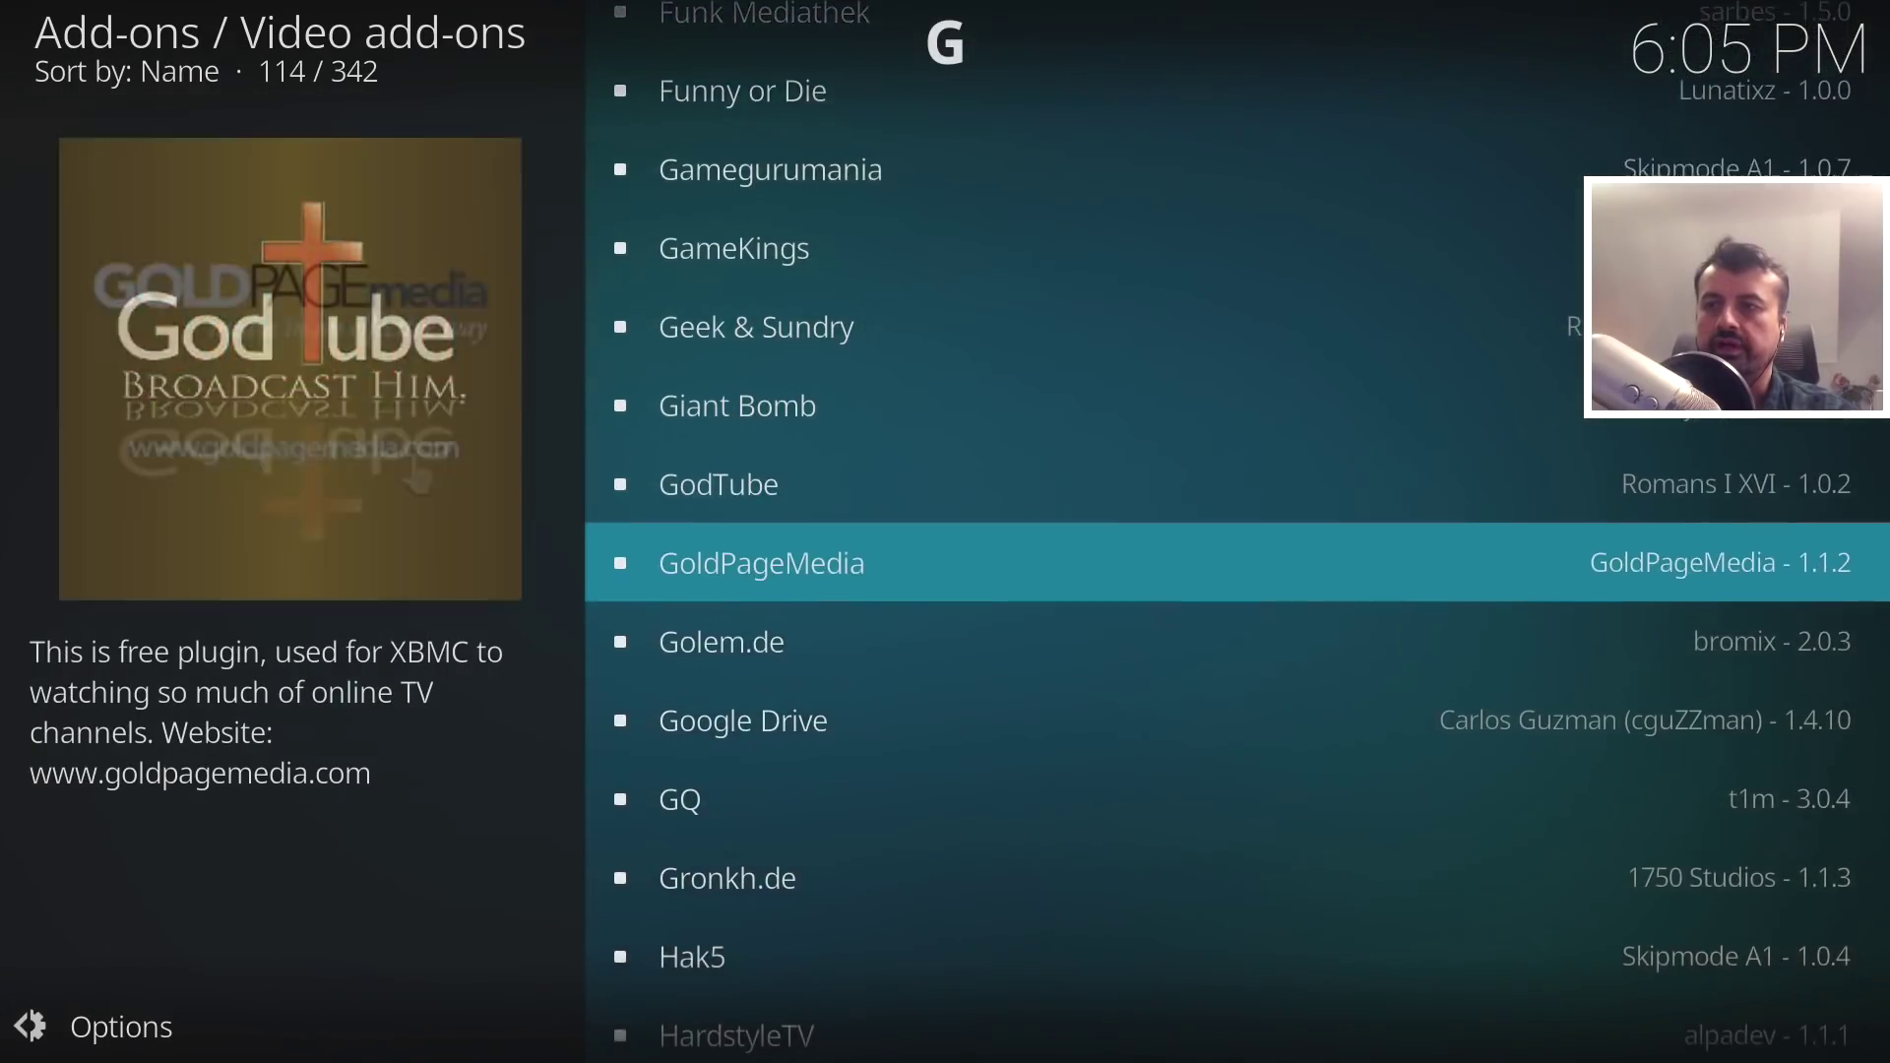
key(Down)
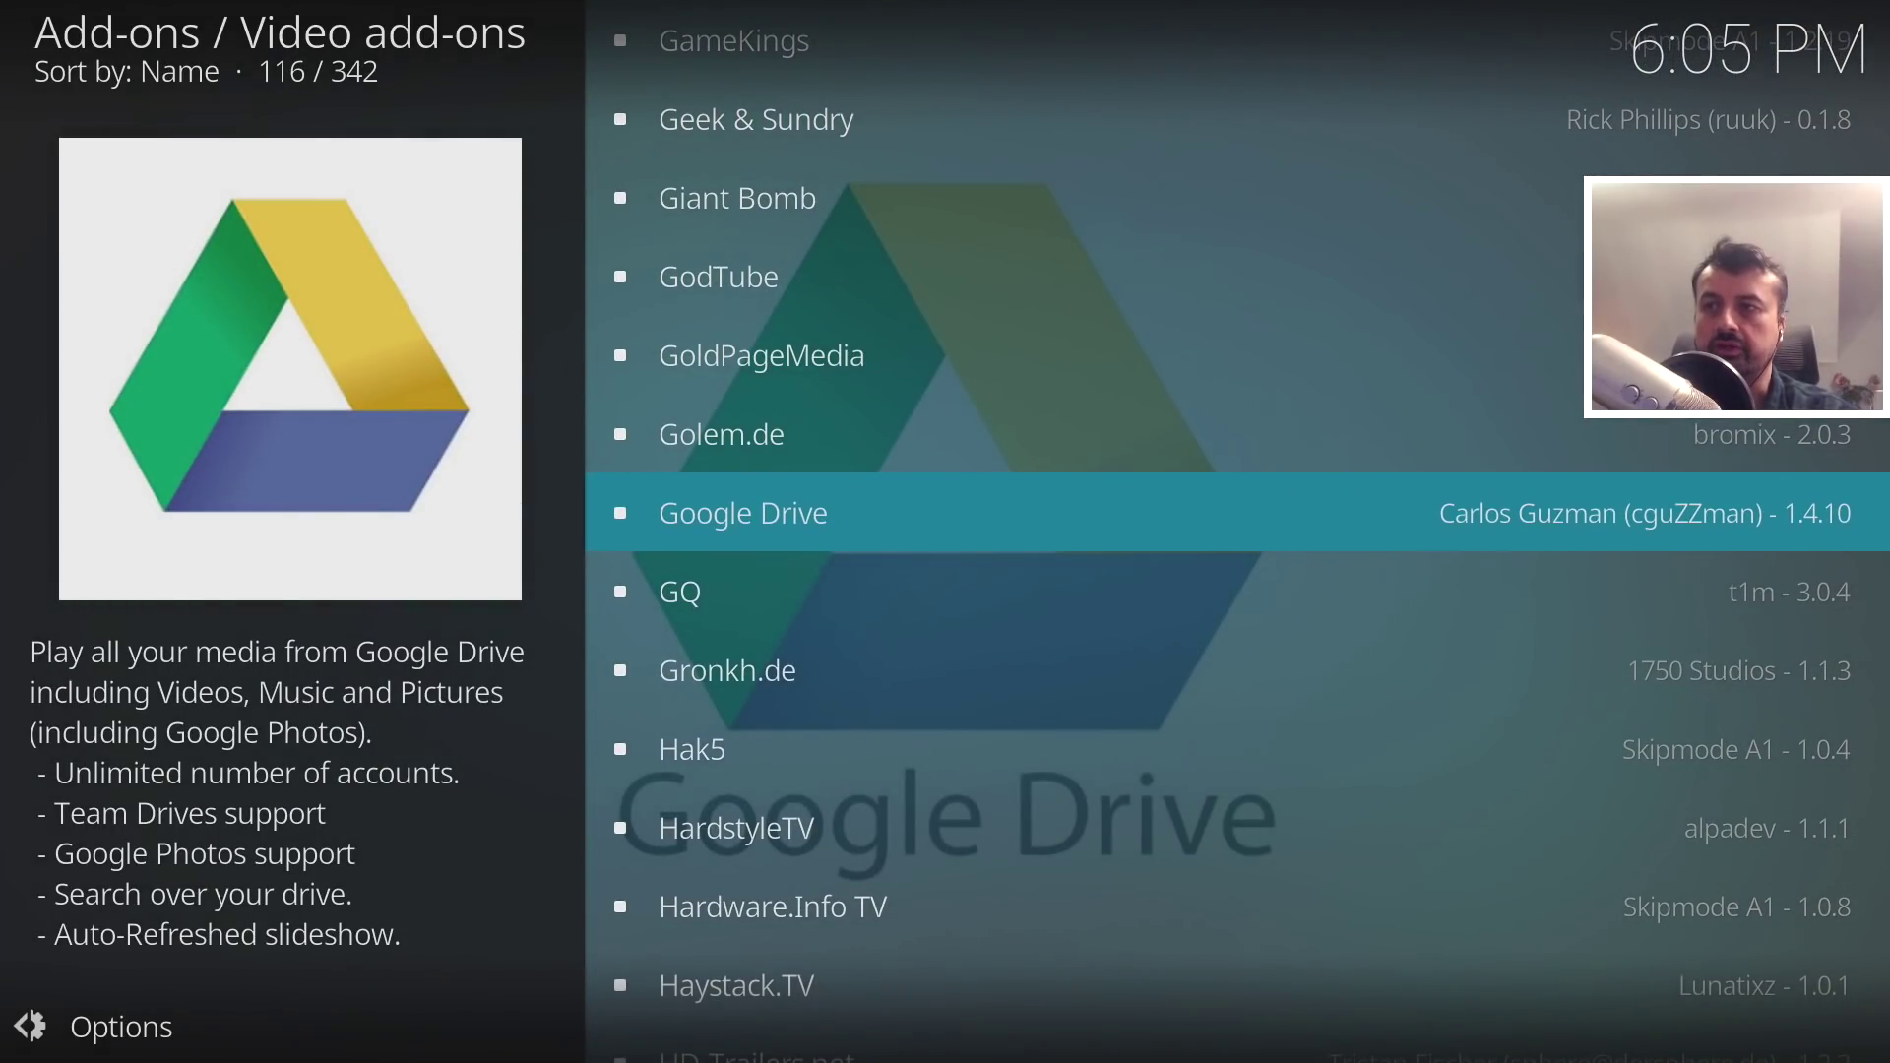
key(Return)
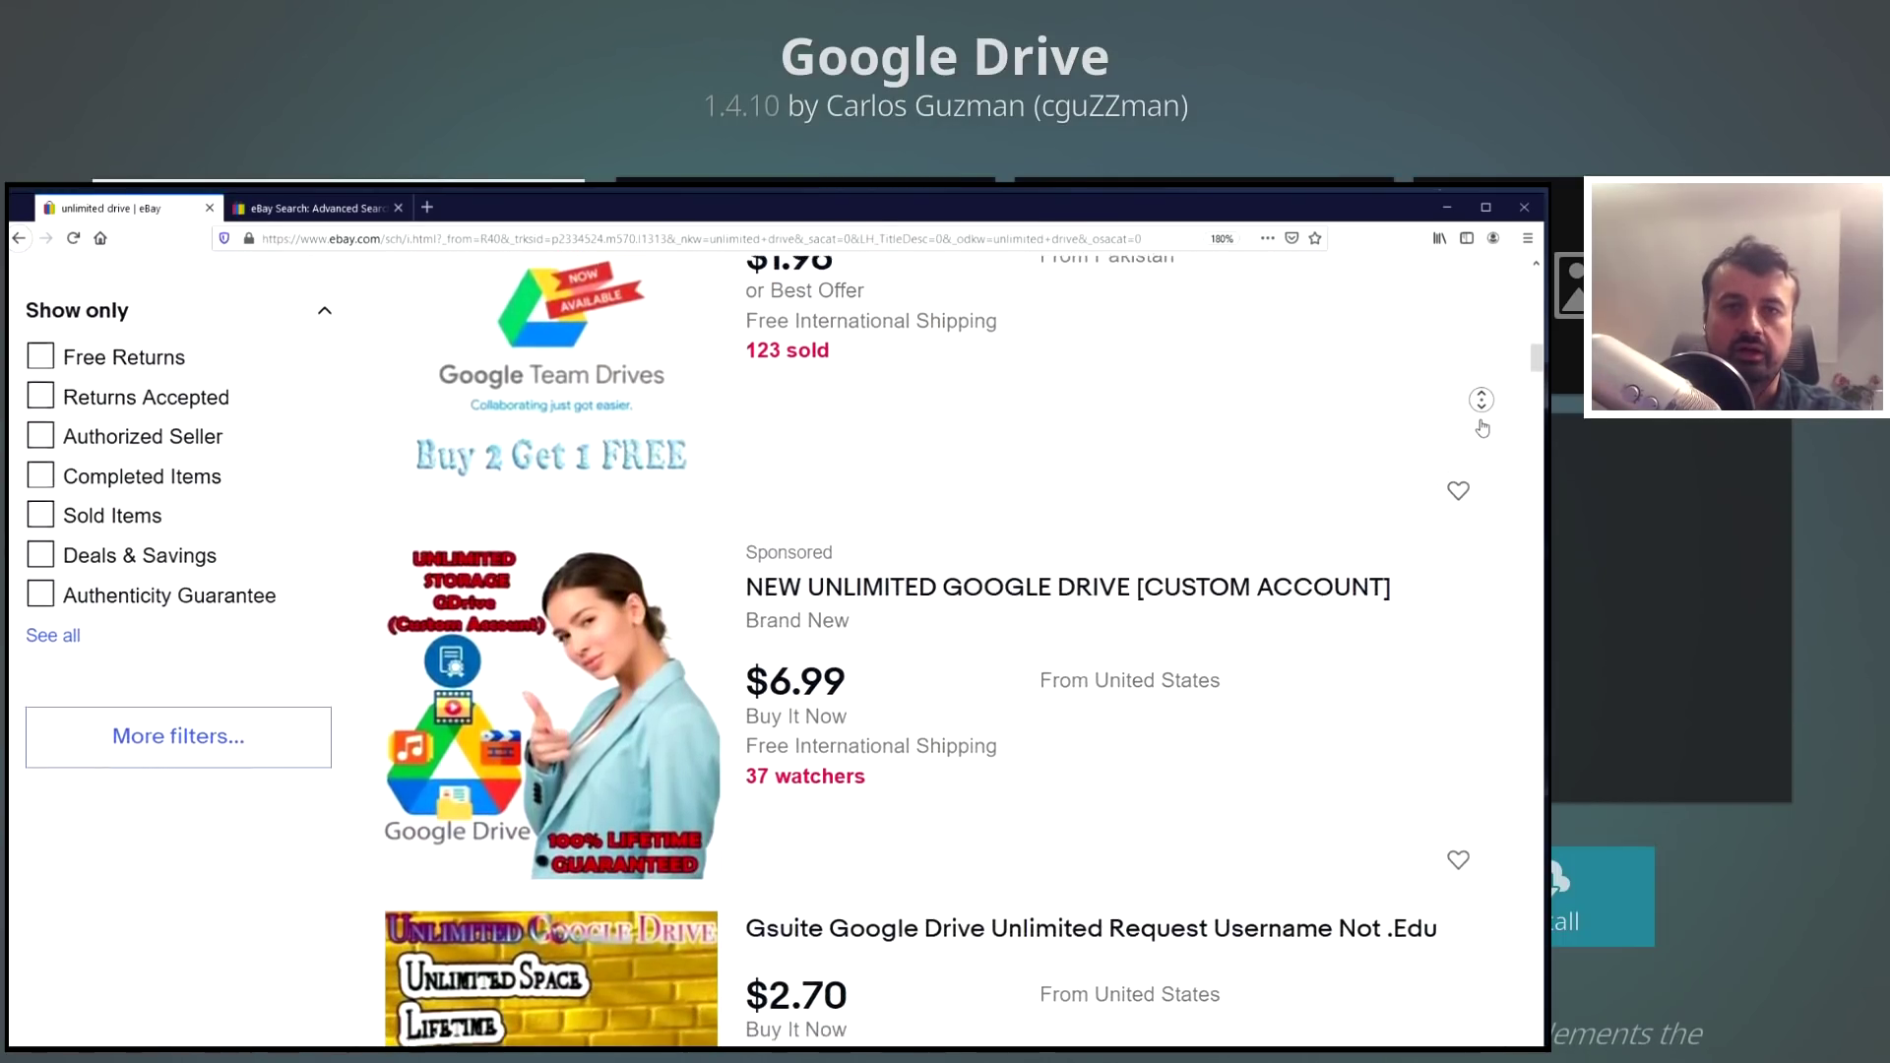
click(1447, 855)
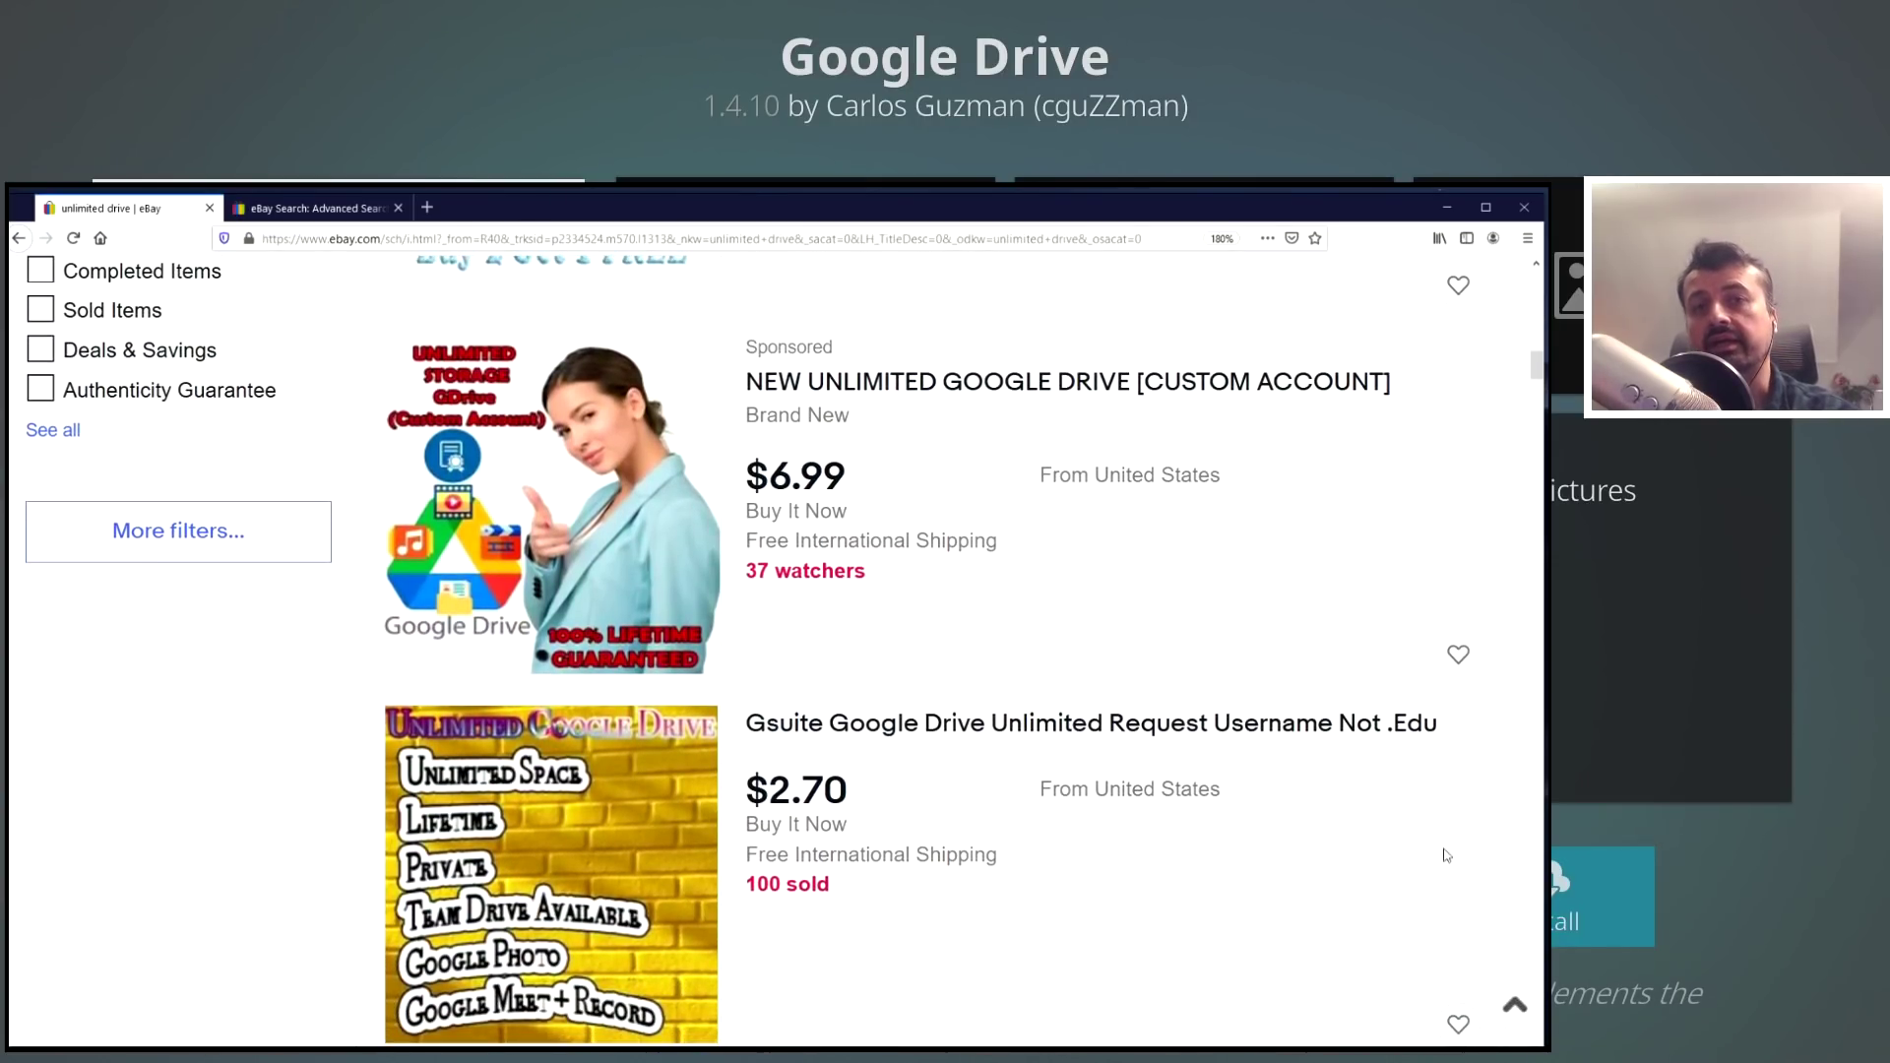
click(1555, 1049)
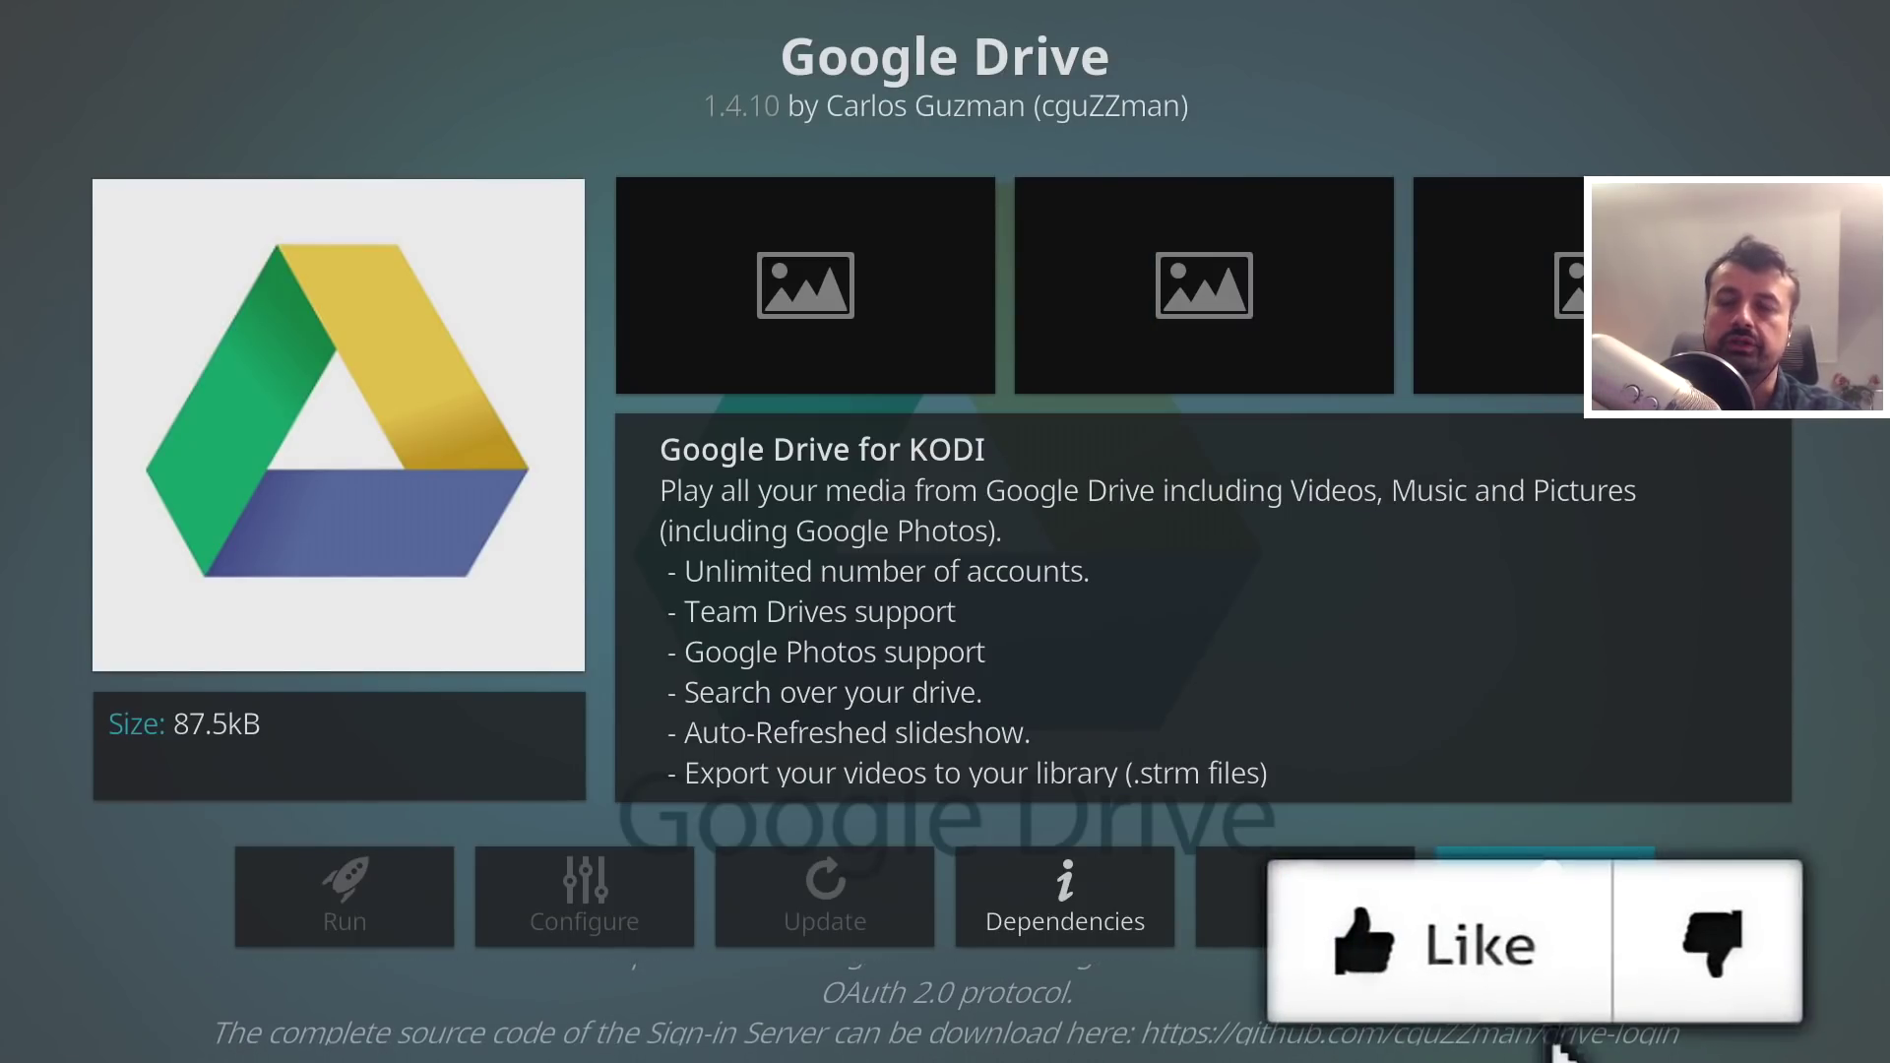
Install the Google Drive add-on together with its required additional add-ons.
click(1560, 934)
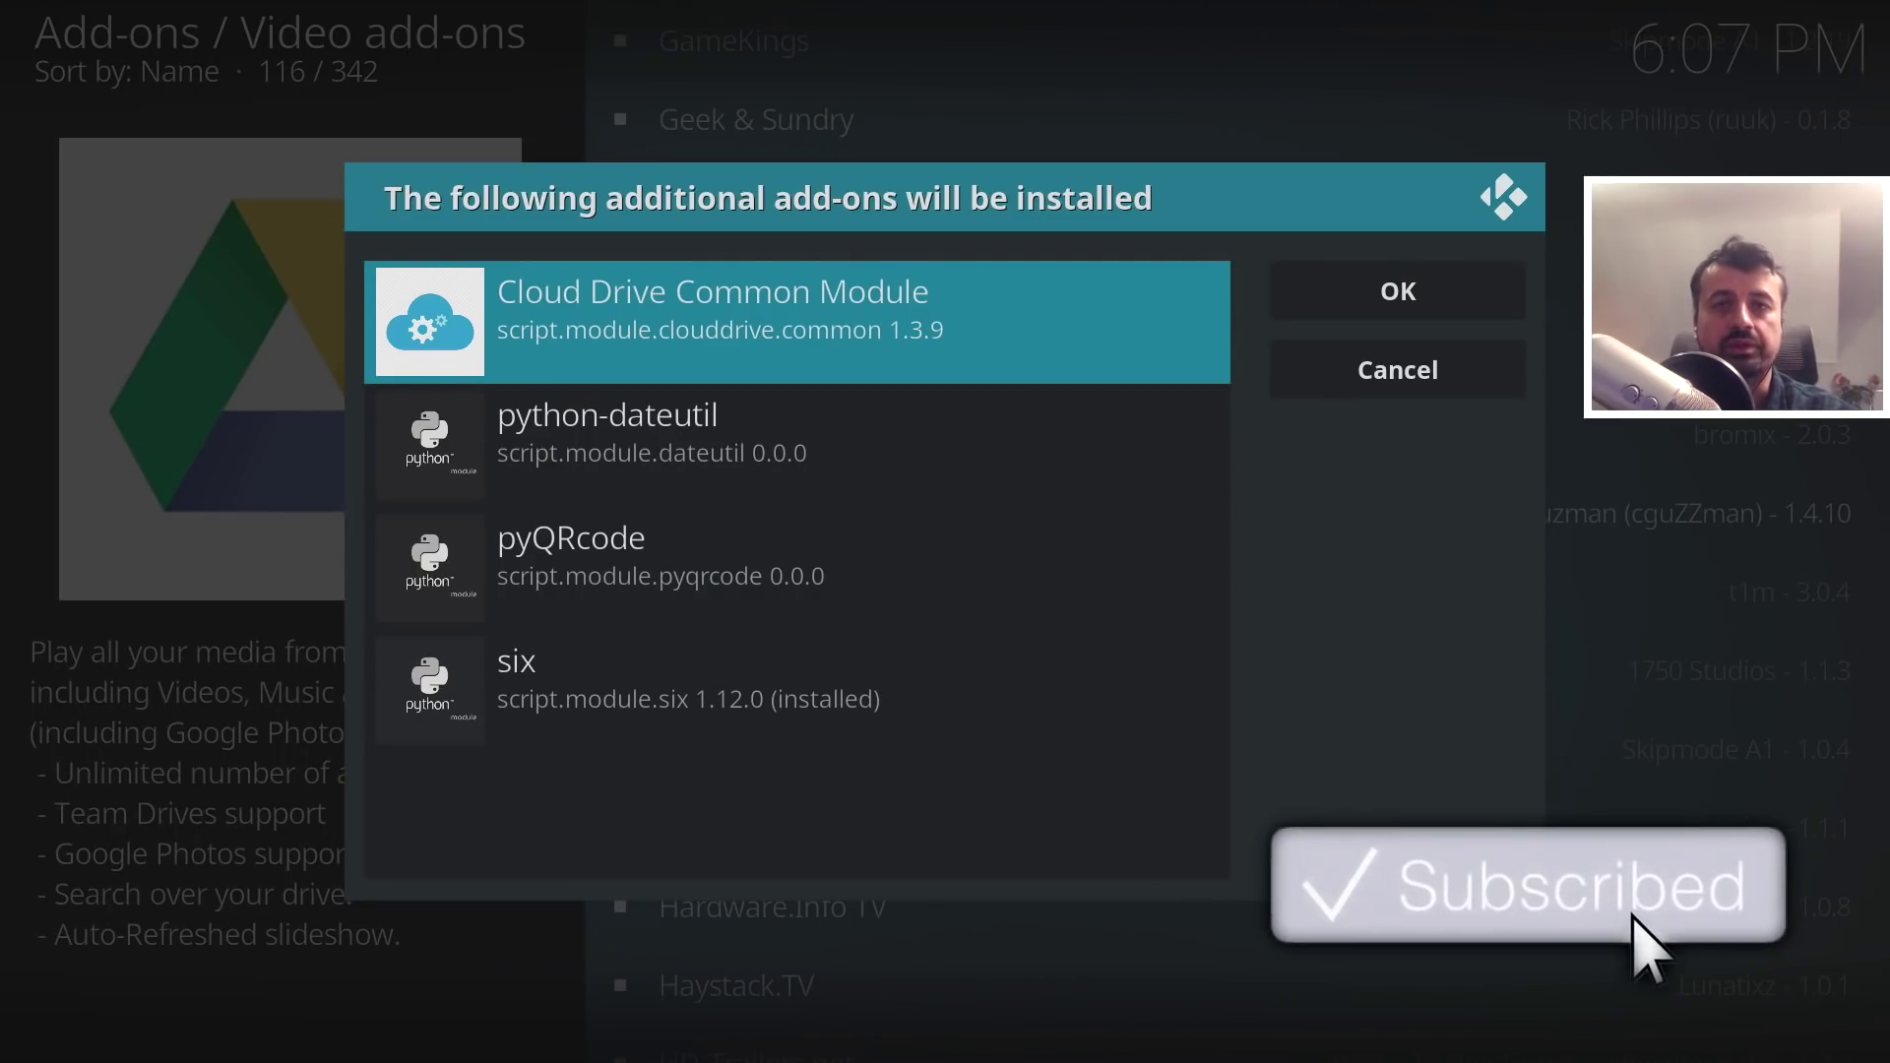
key(Right)
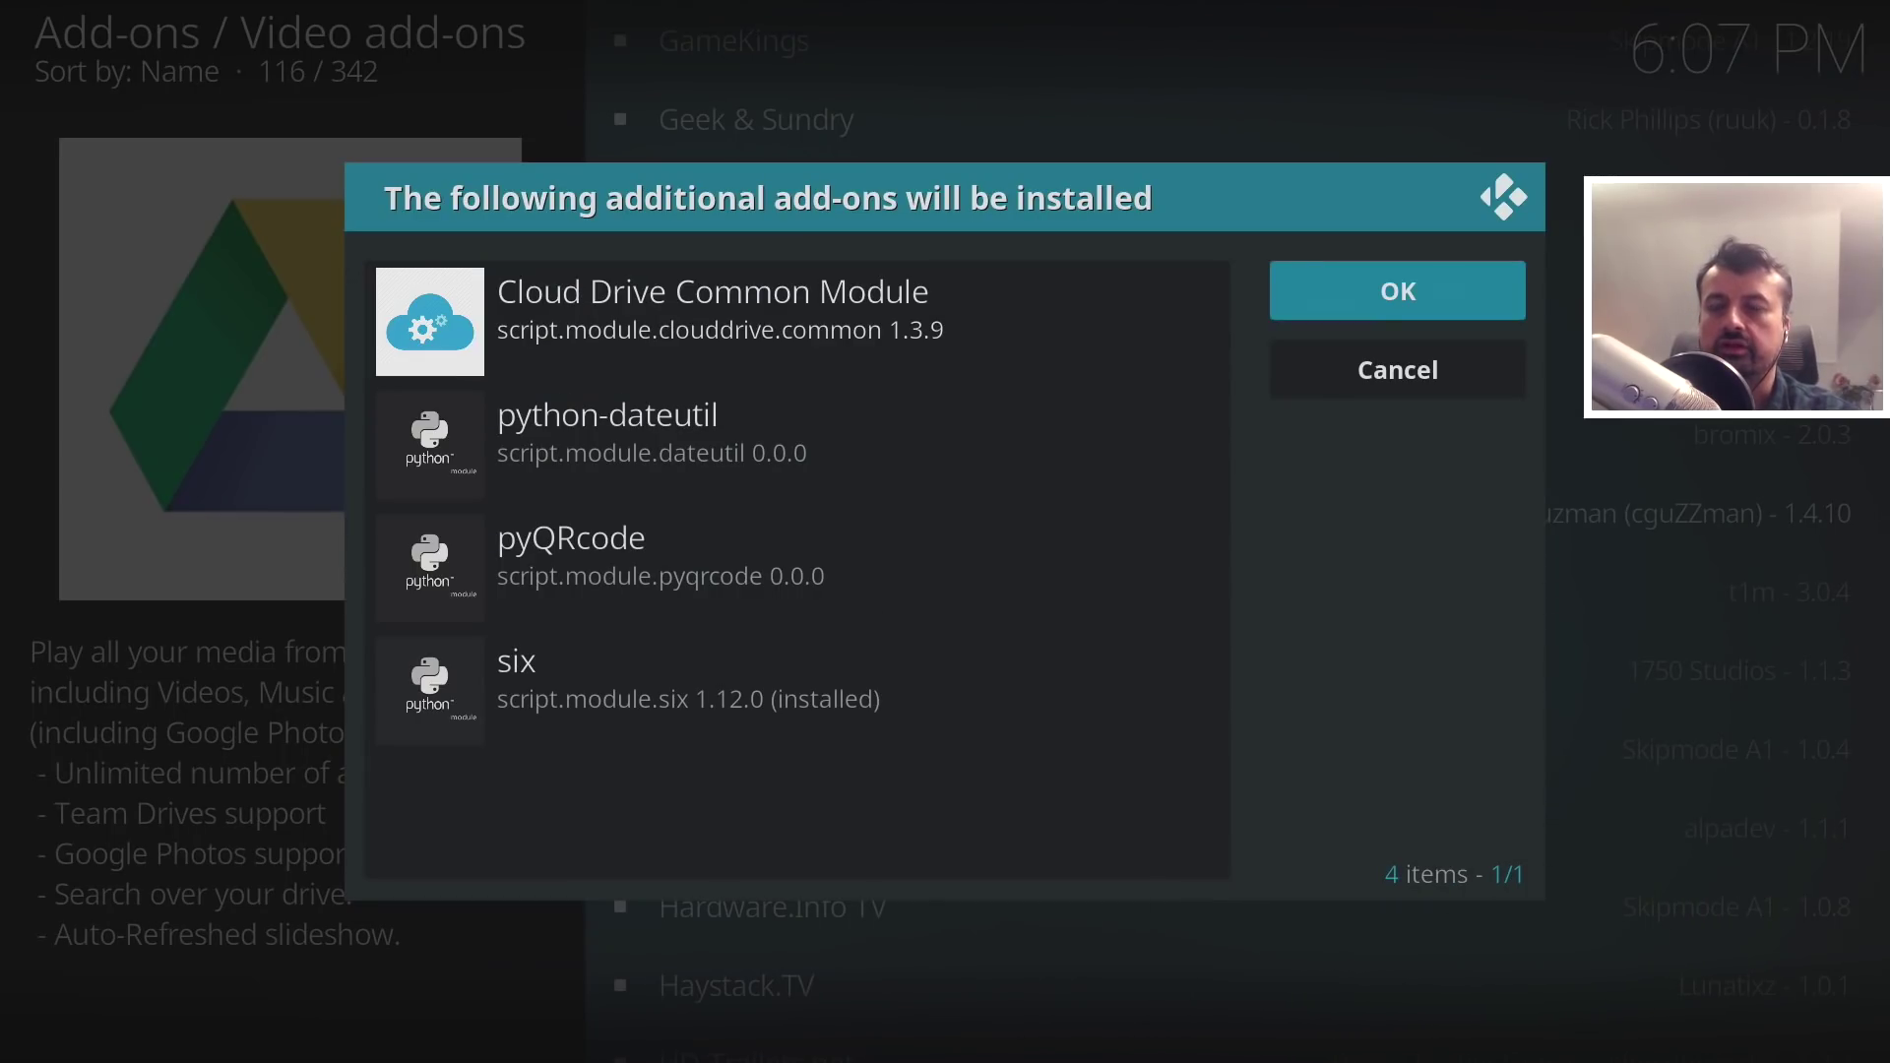
key(Return)
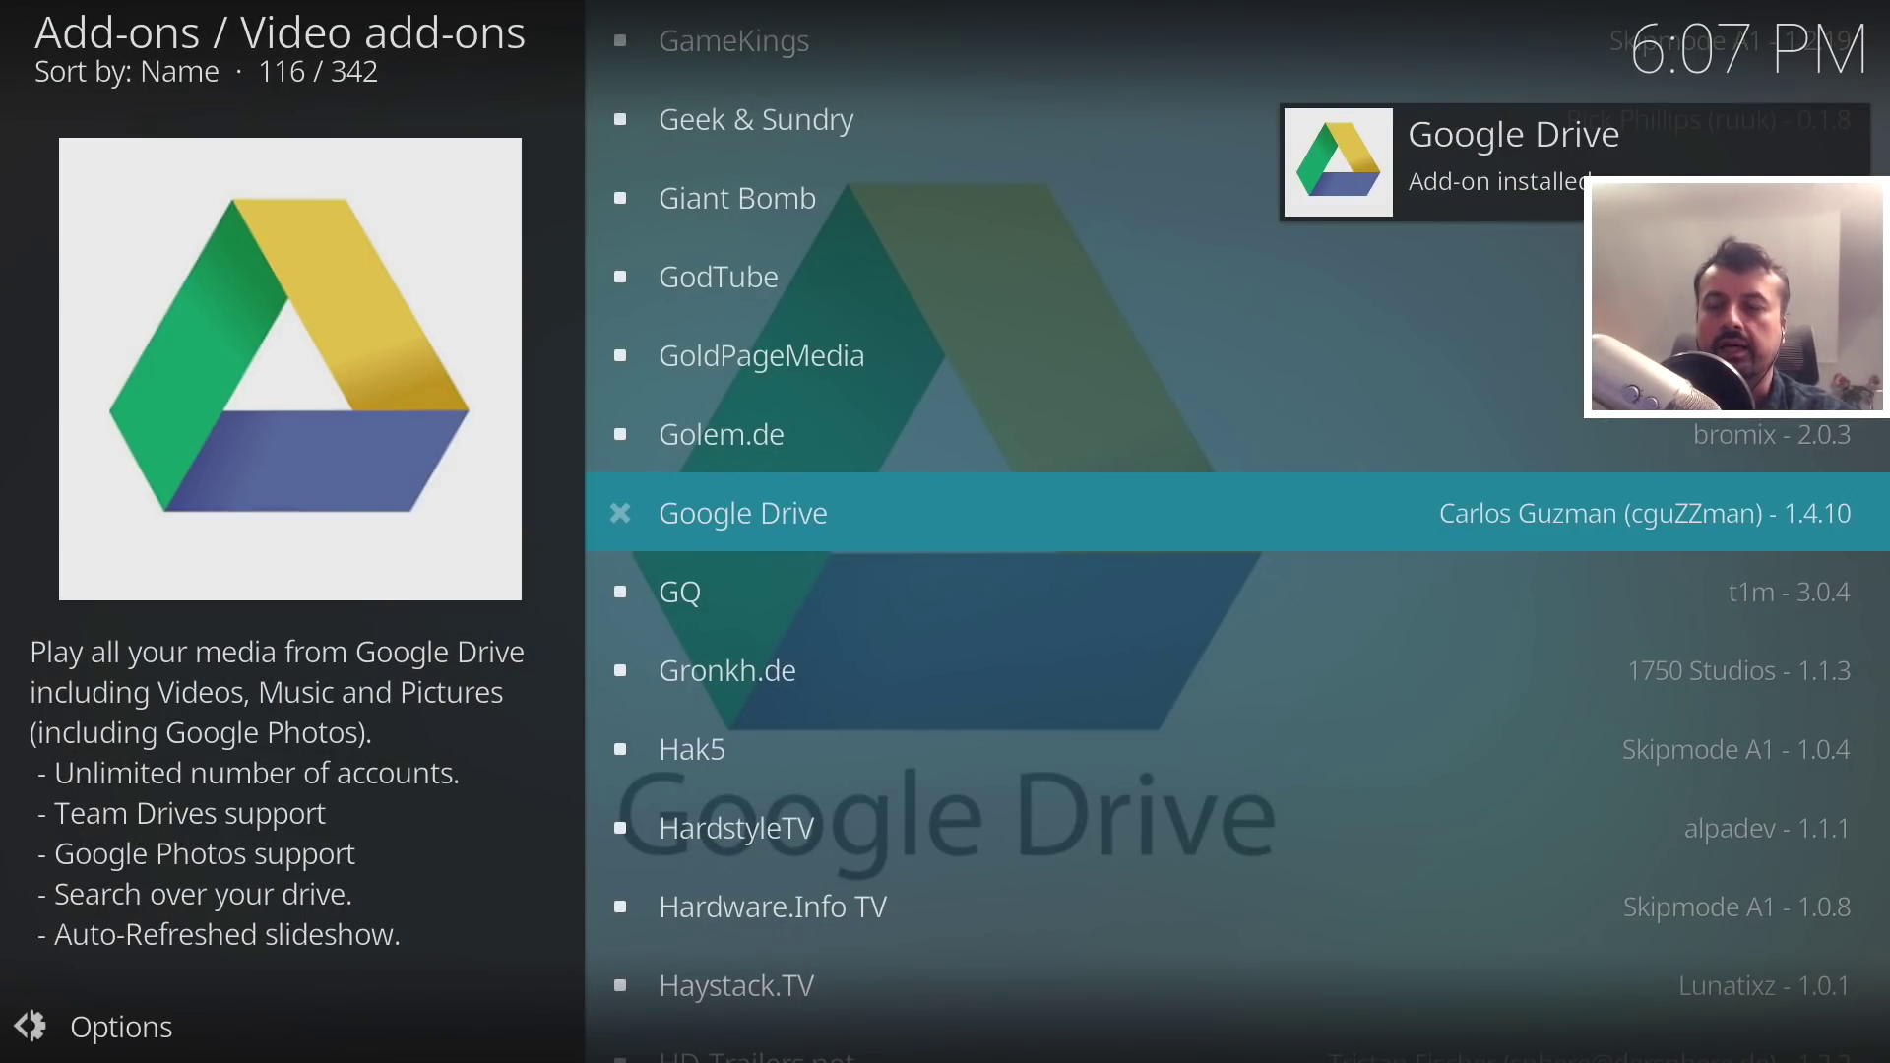
Run the installed Google Drive add-on and start adding an account.
key(Return)
key(Left)
key(Left)
key(Left)
key(Left)
key(Left)
key(Left)
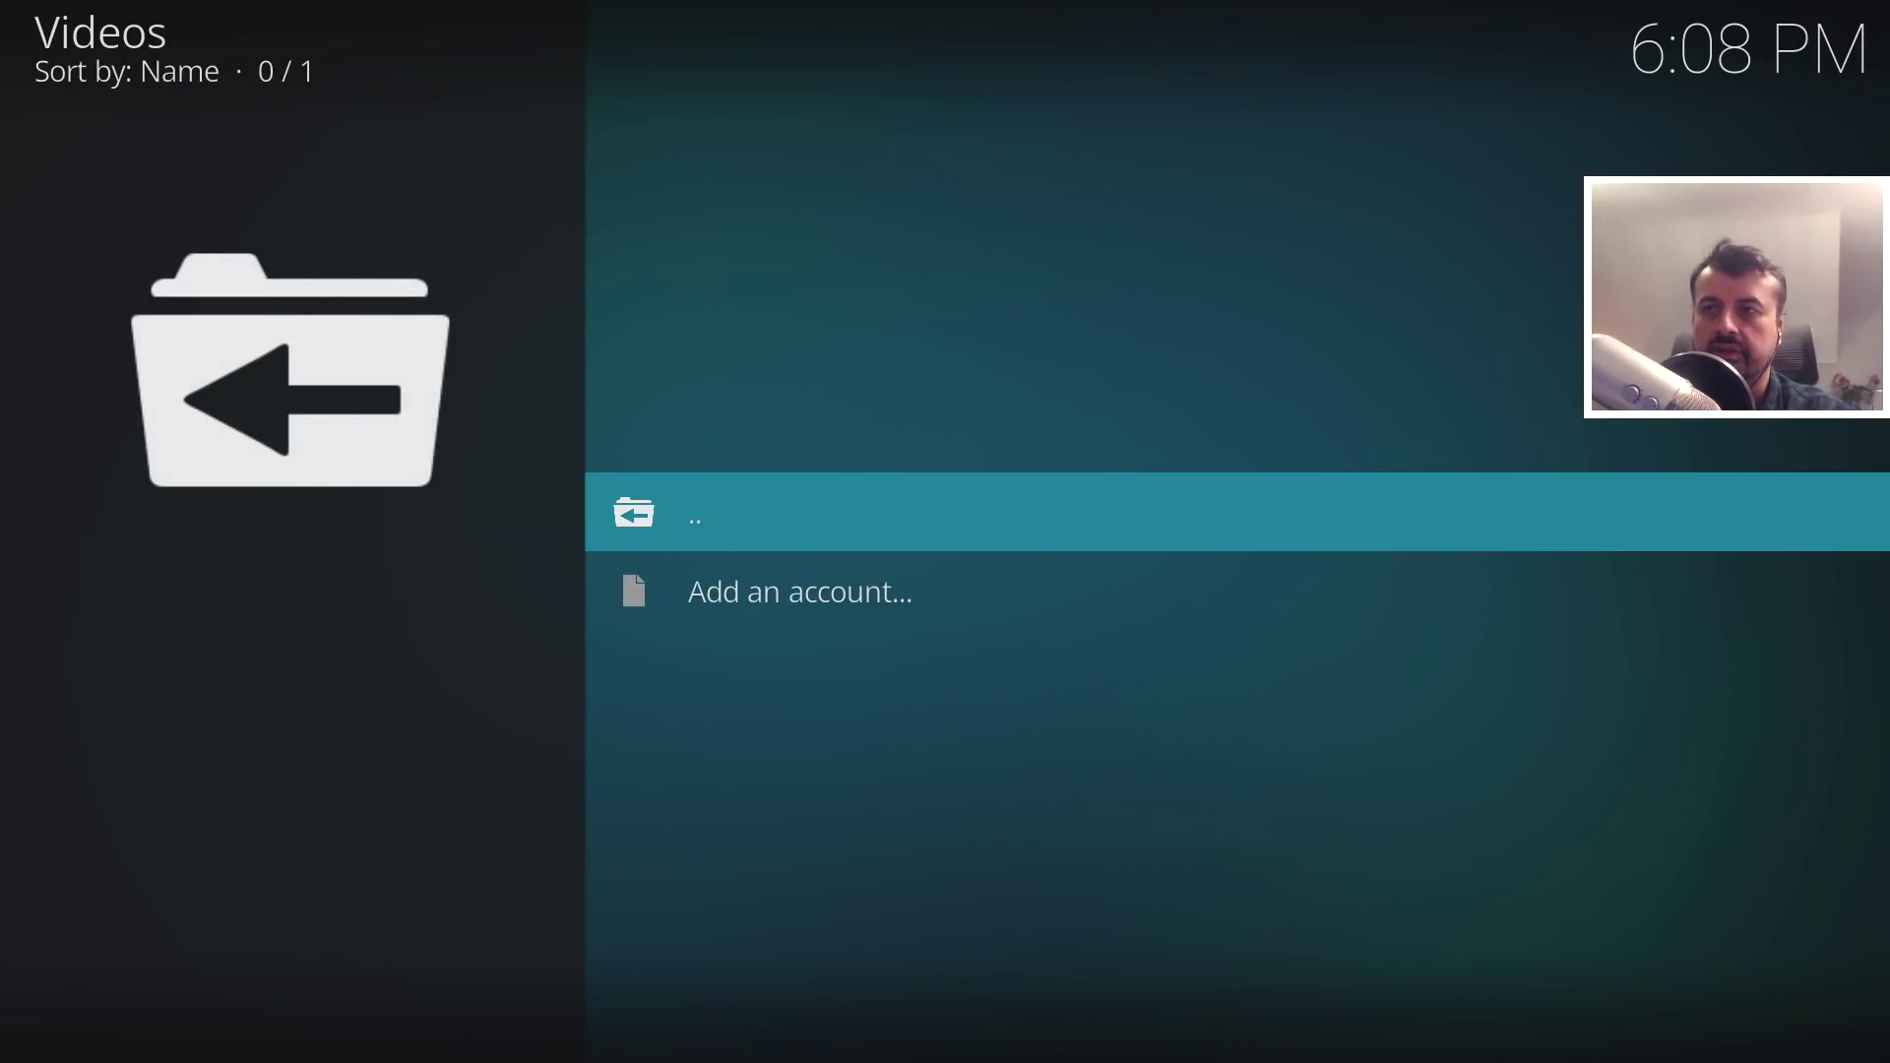
key(Down)
key(Return)
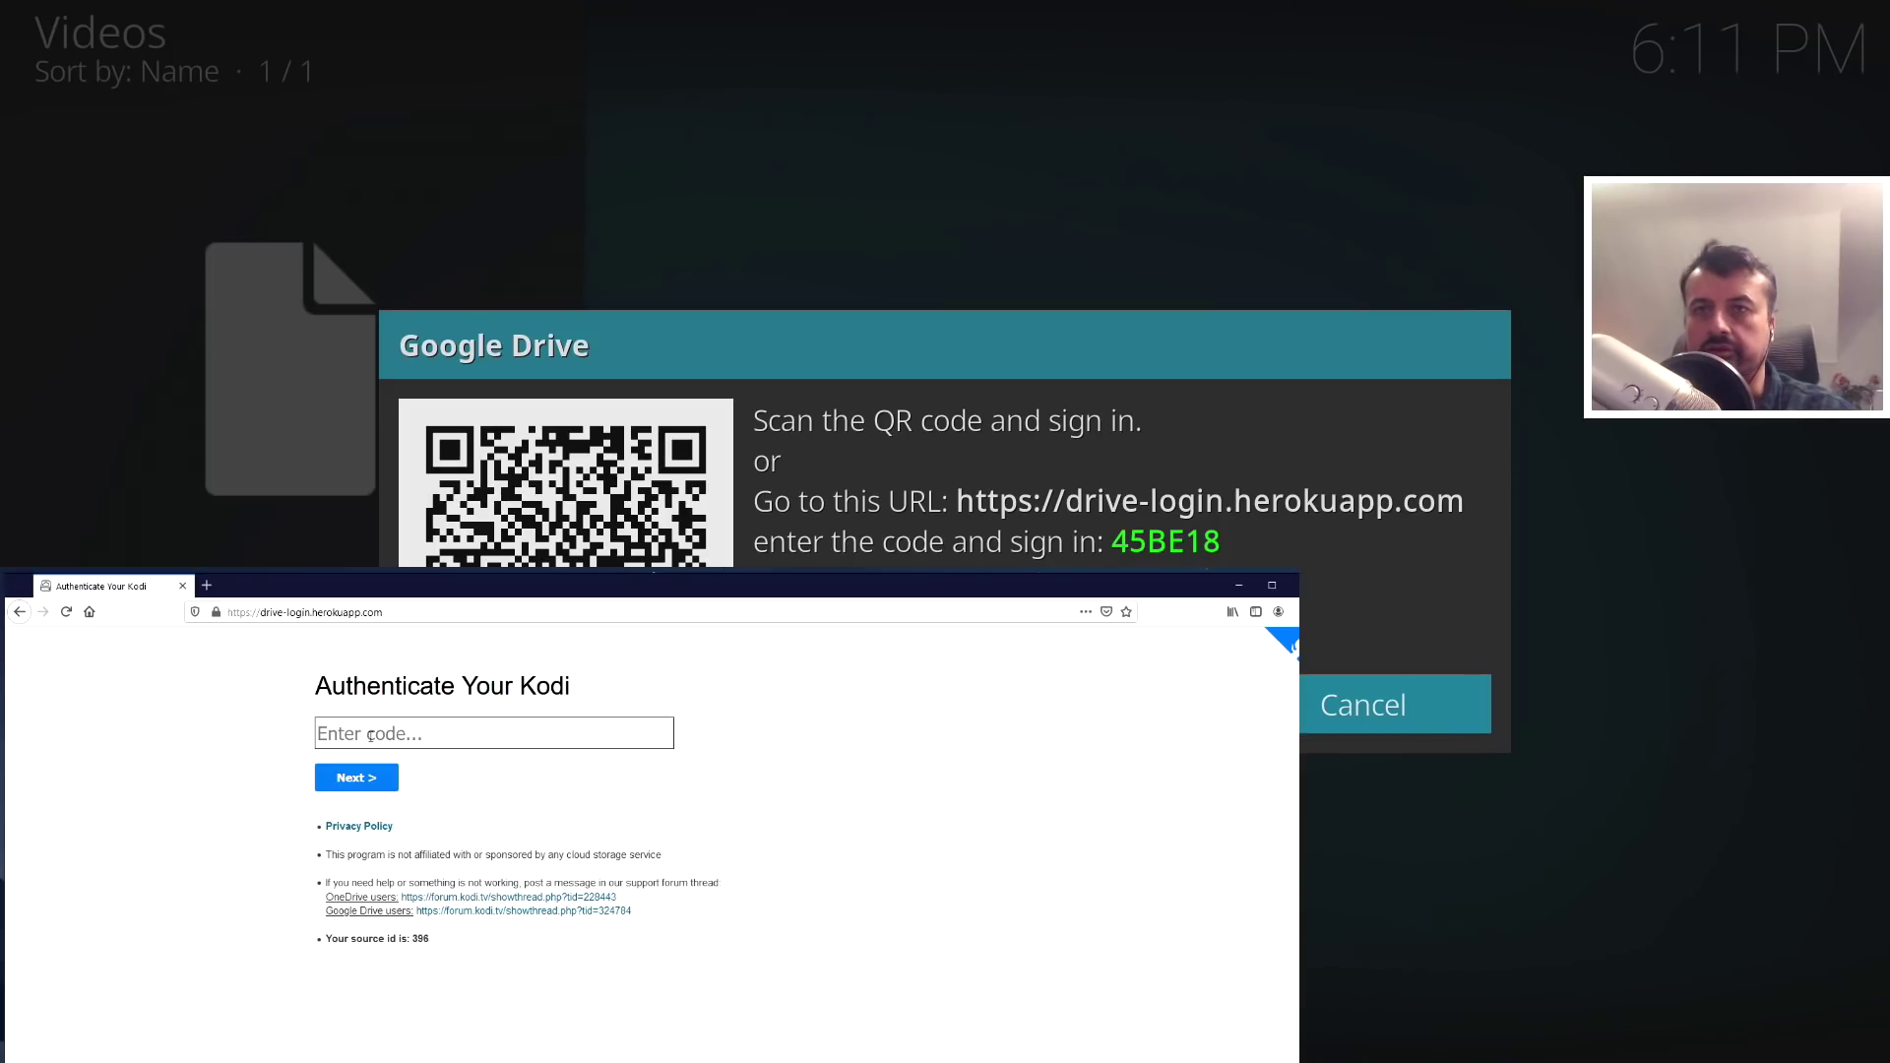
Enter the displayed sign-in code on the Authenticate Your Kodi web page and submit it.
text(45be)
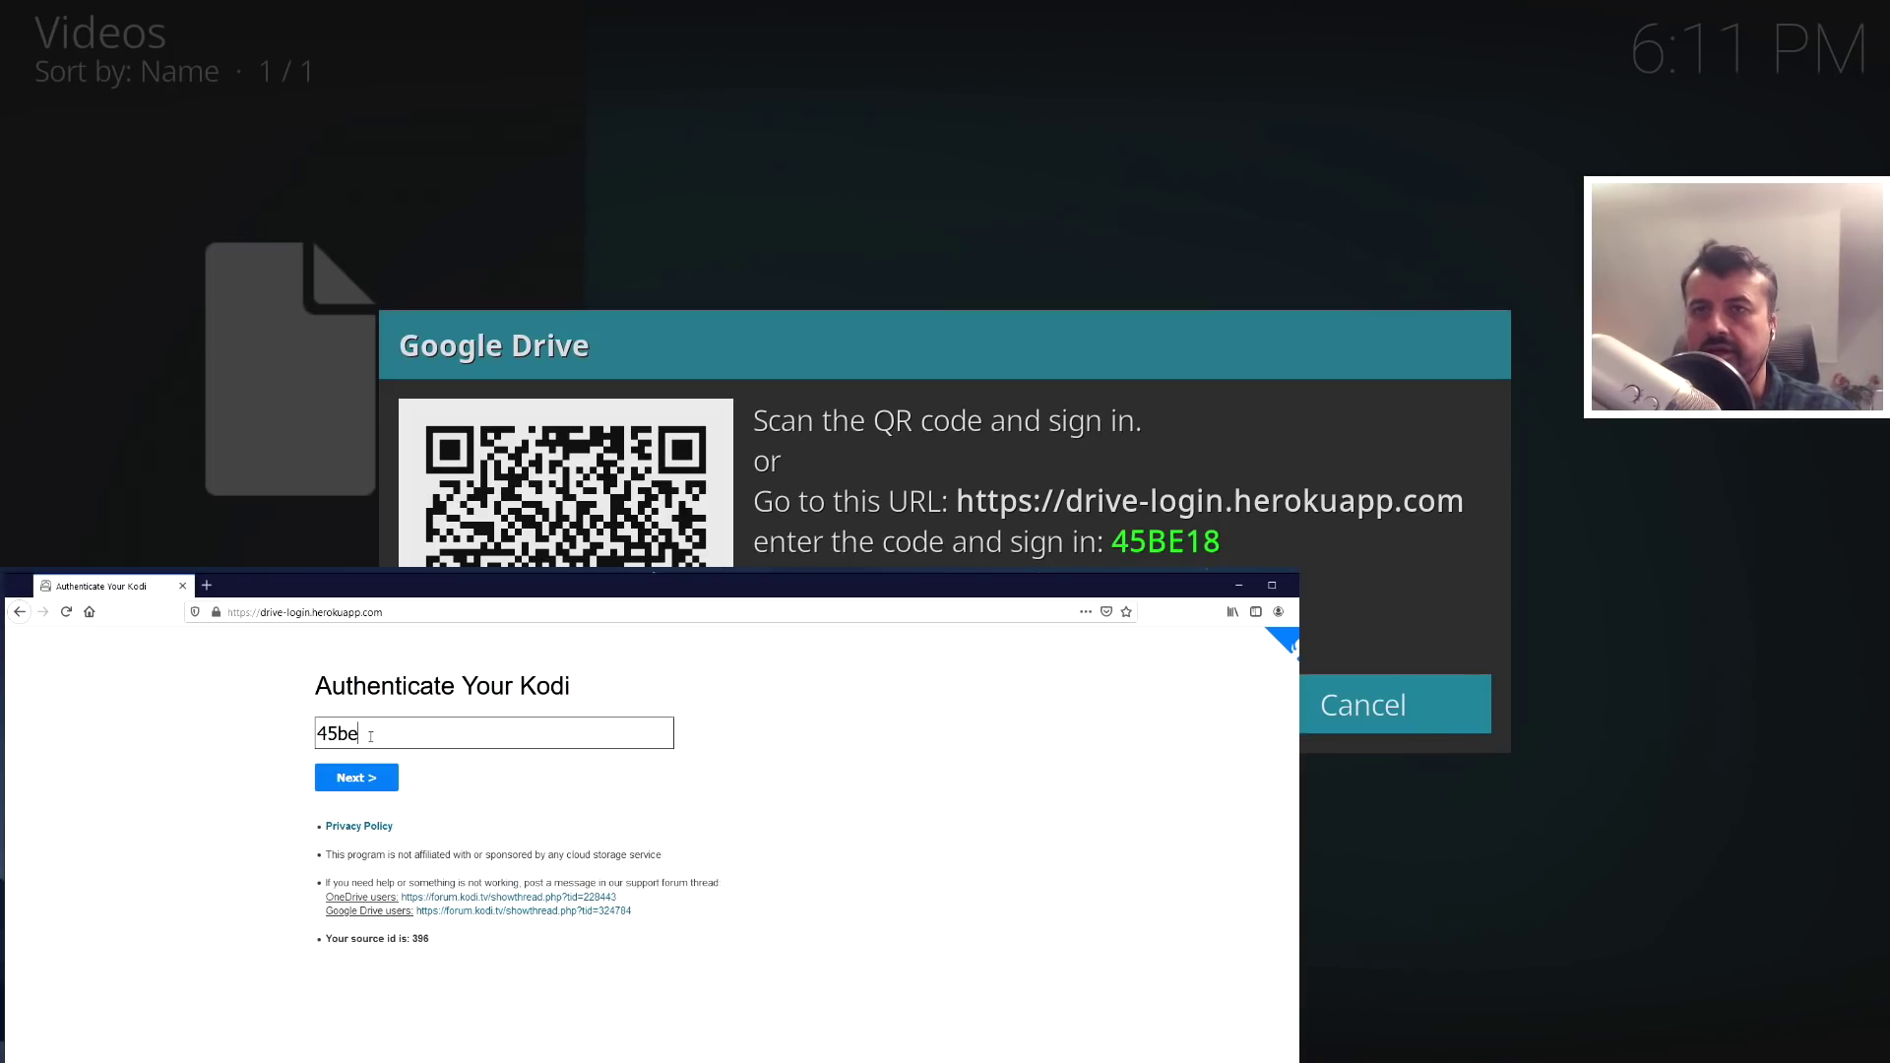
text(18)
key(Return)
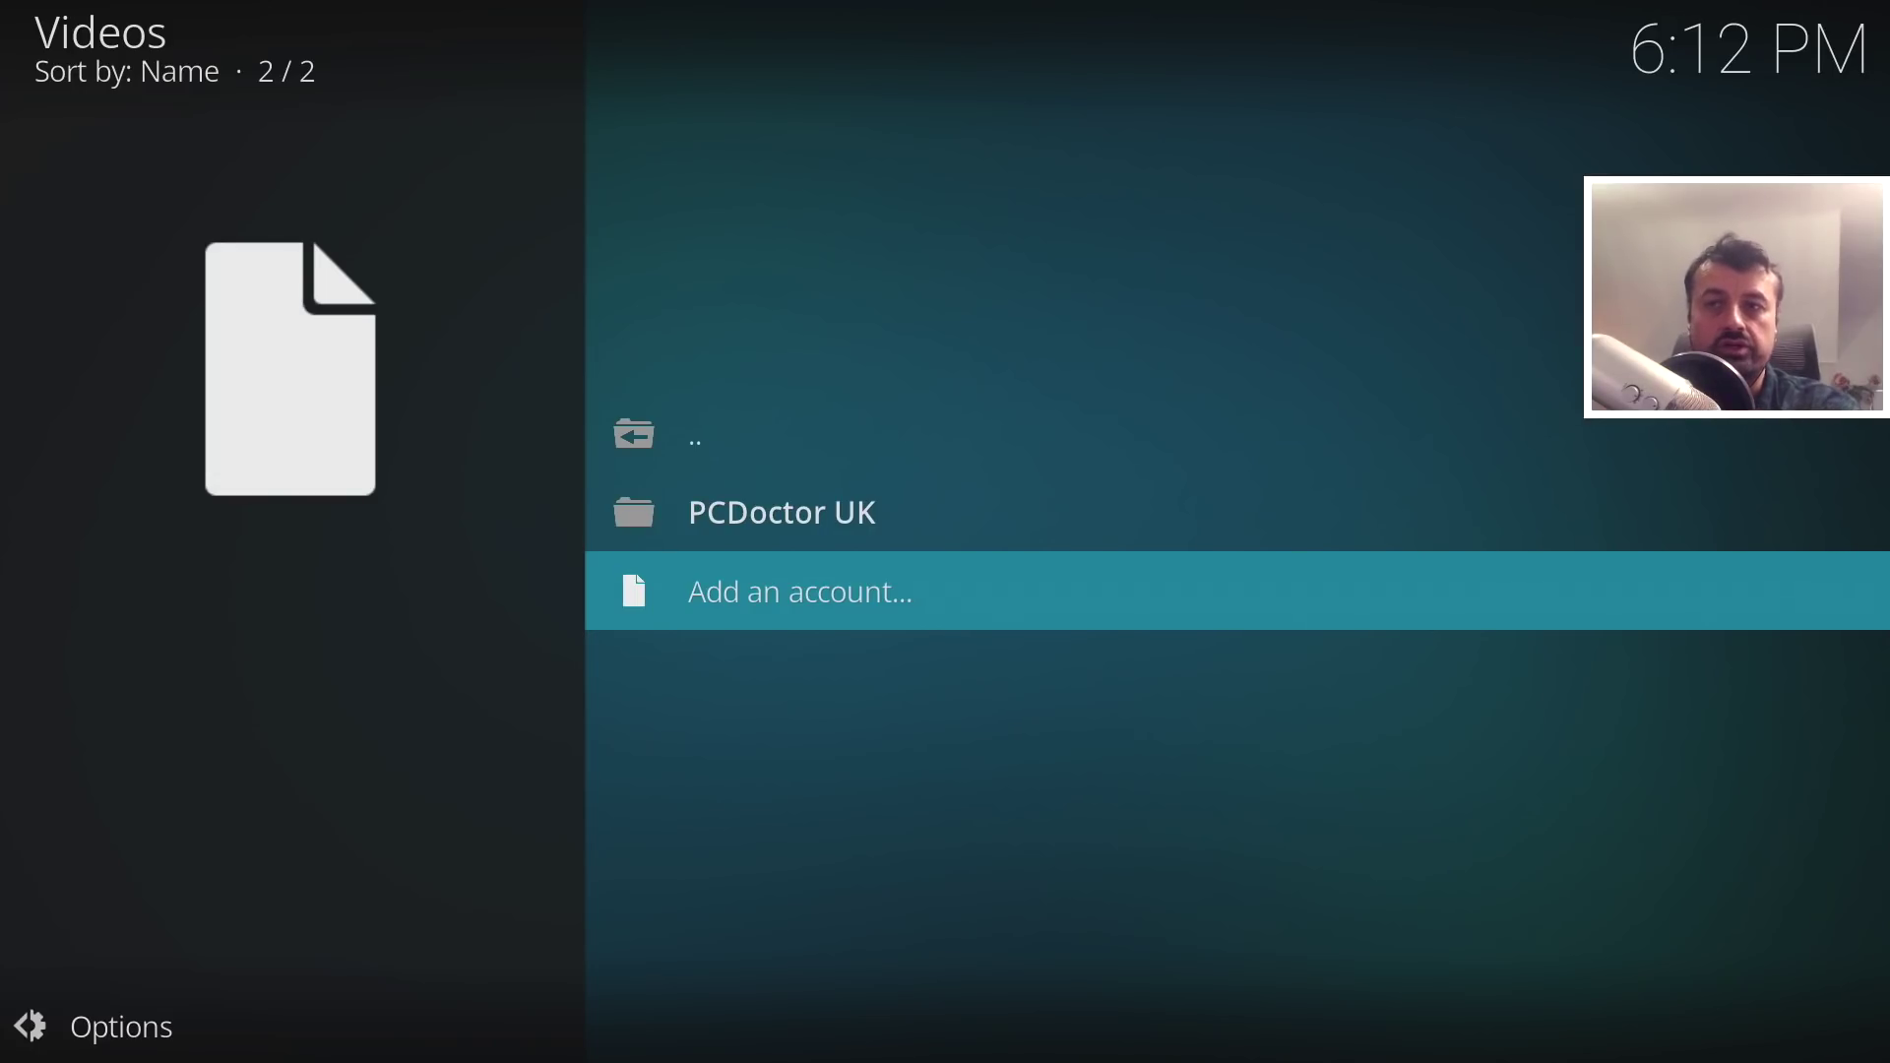
Open the newly added Google Drive account and enter its My Drive folder.
key(Up)
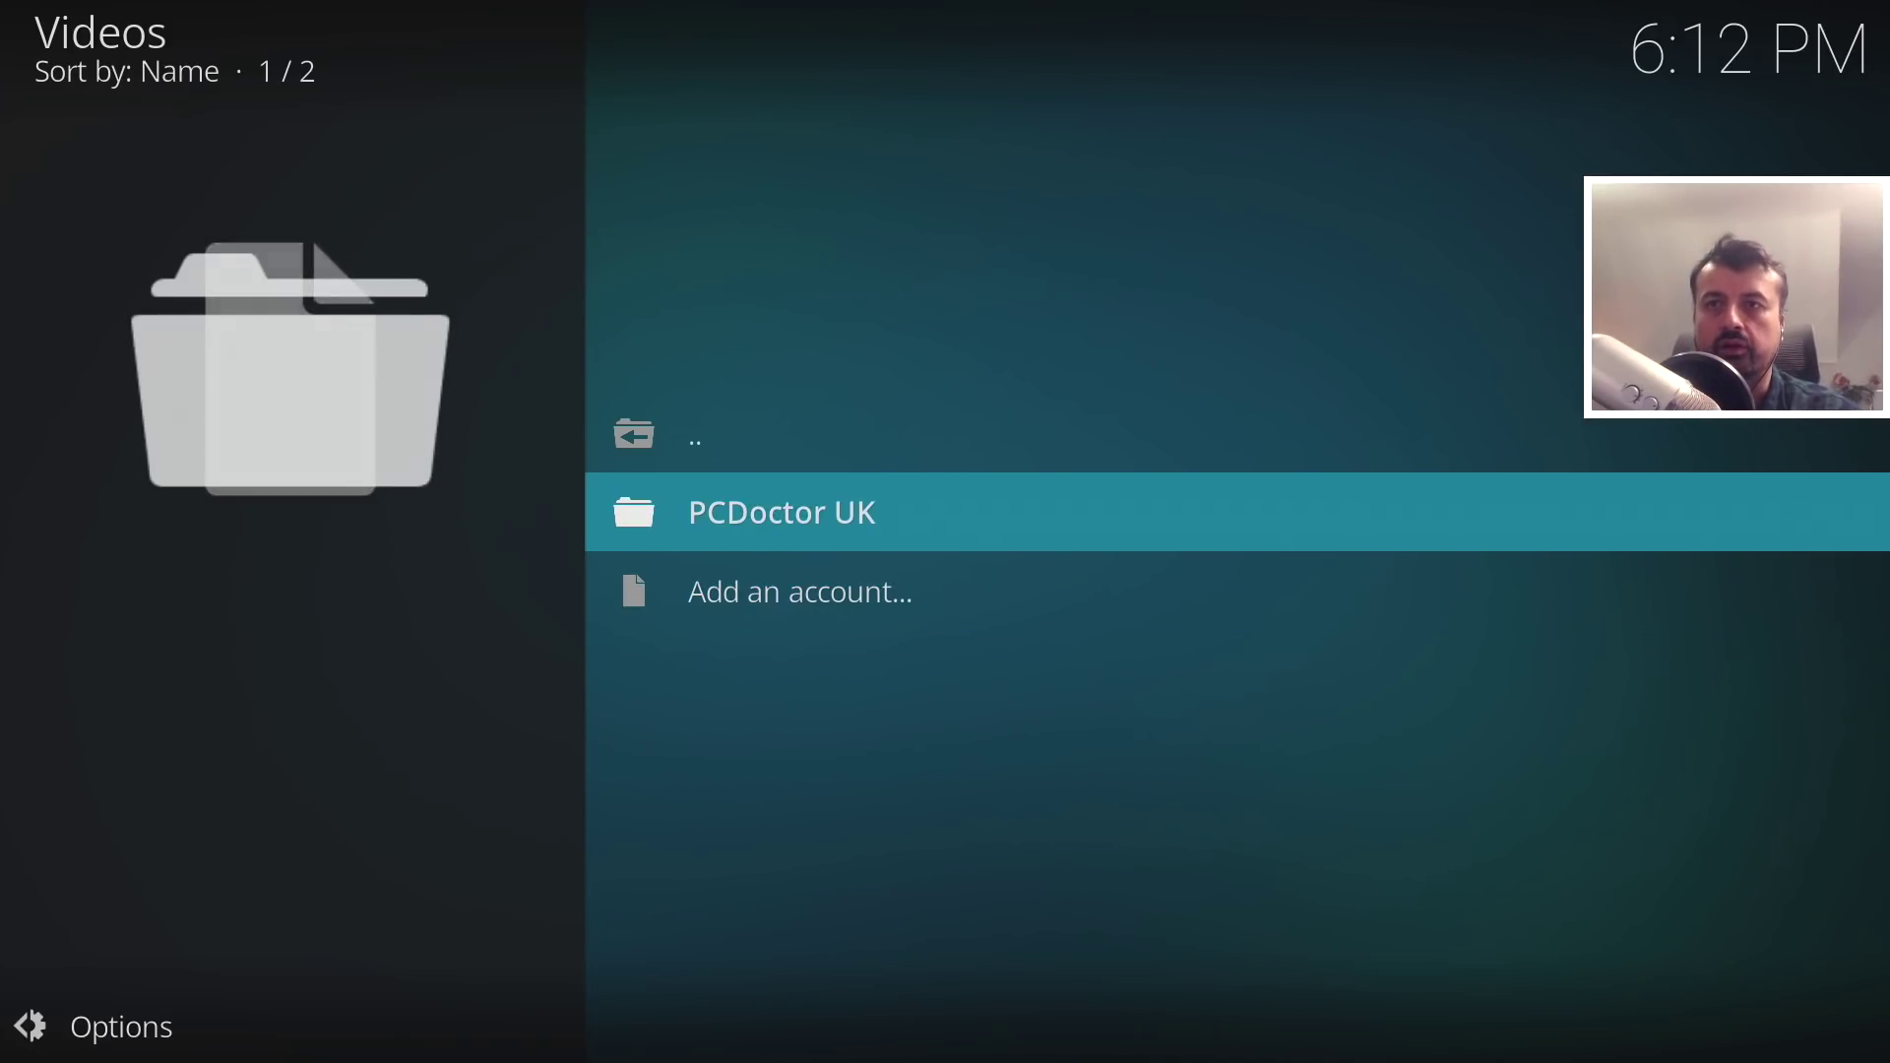
key(Return)
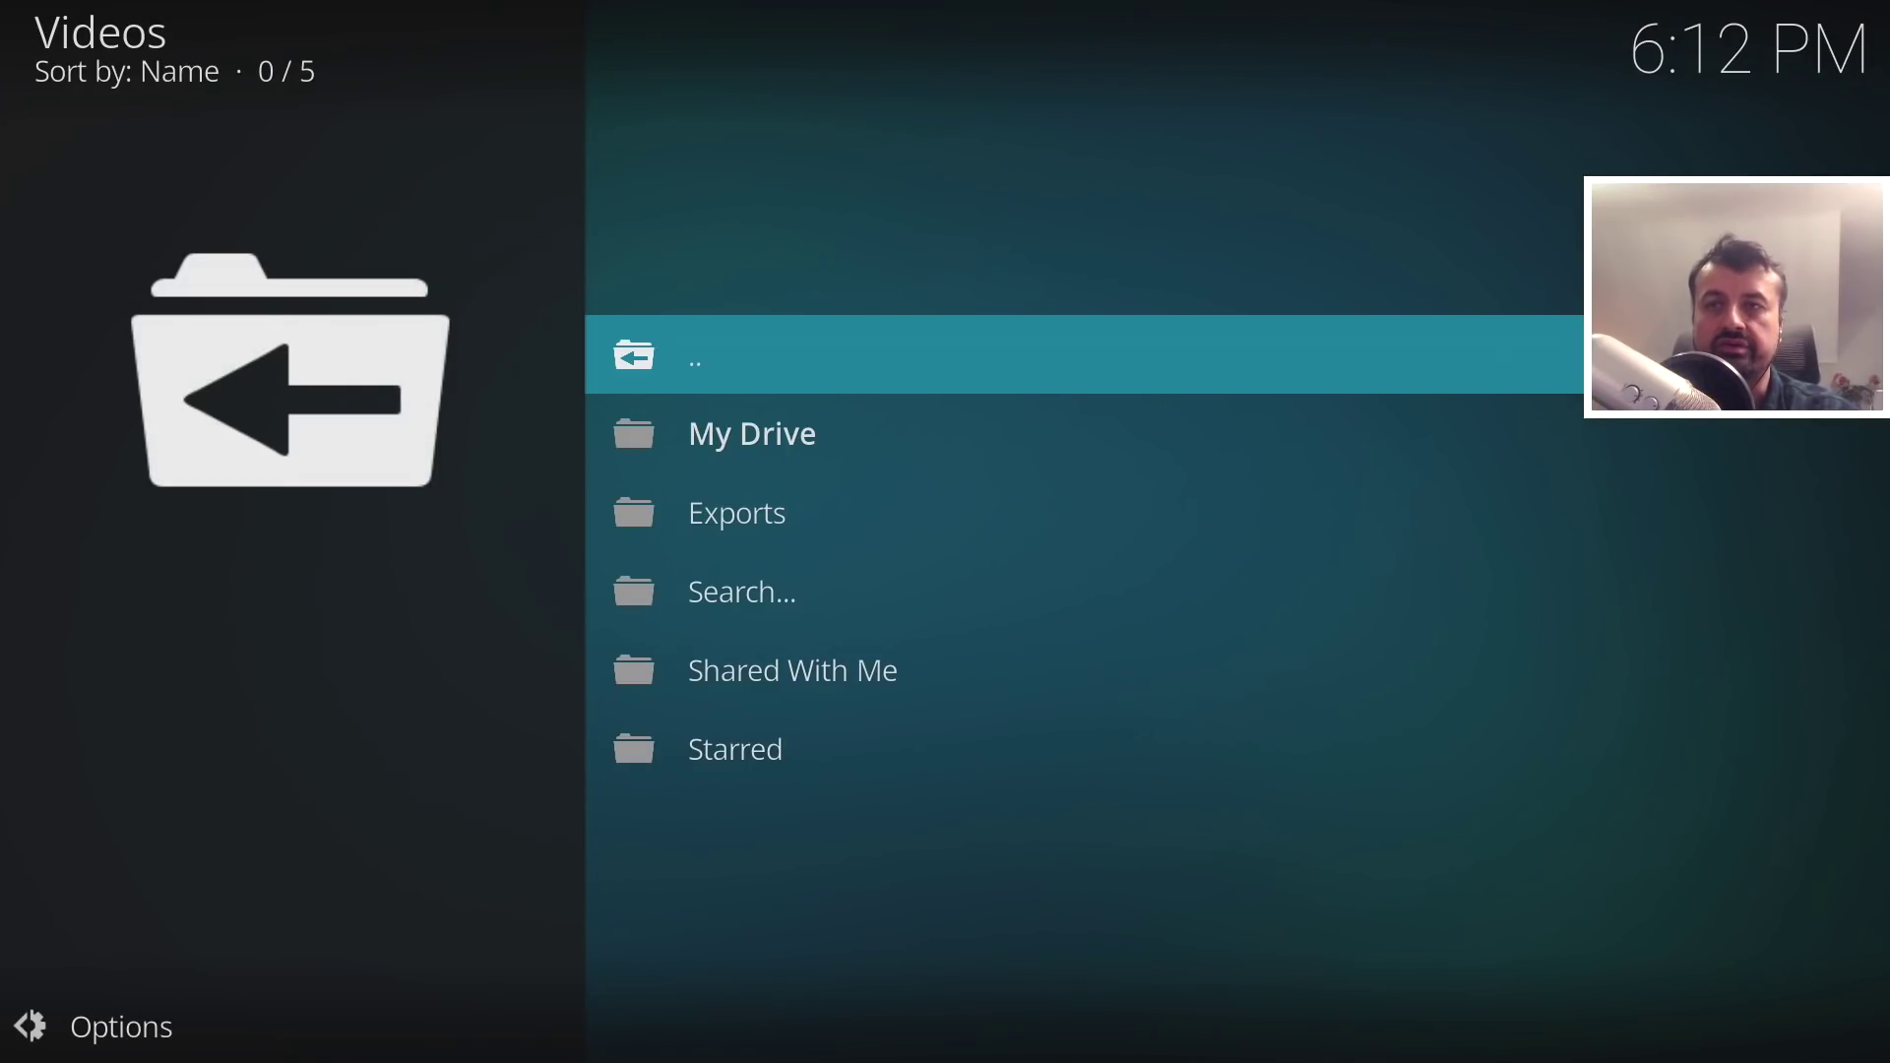
key(Down)
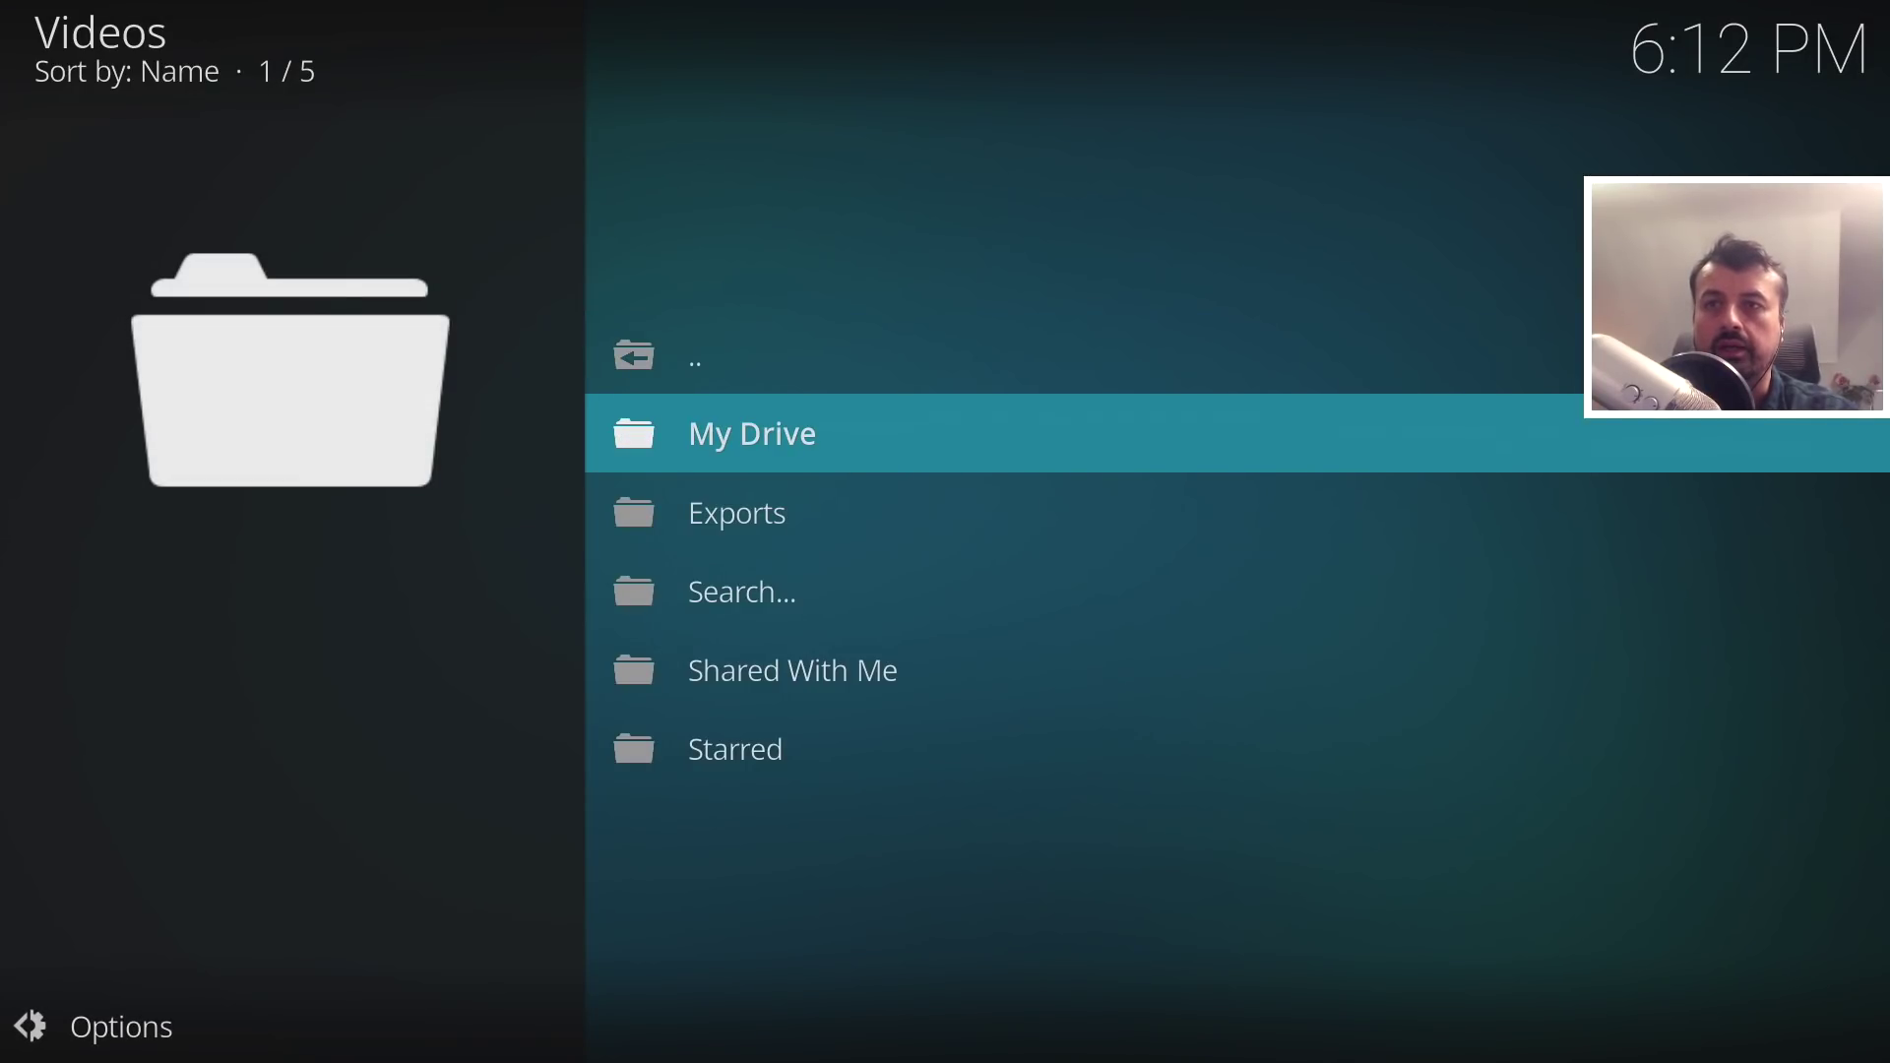
key(Return)
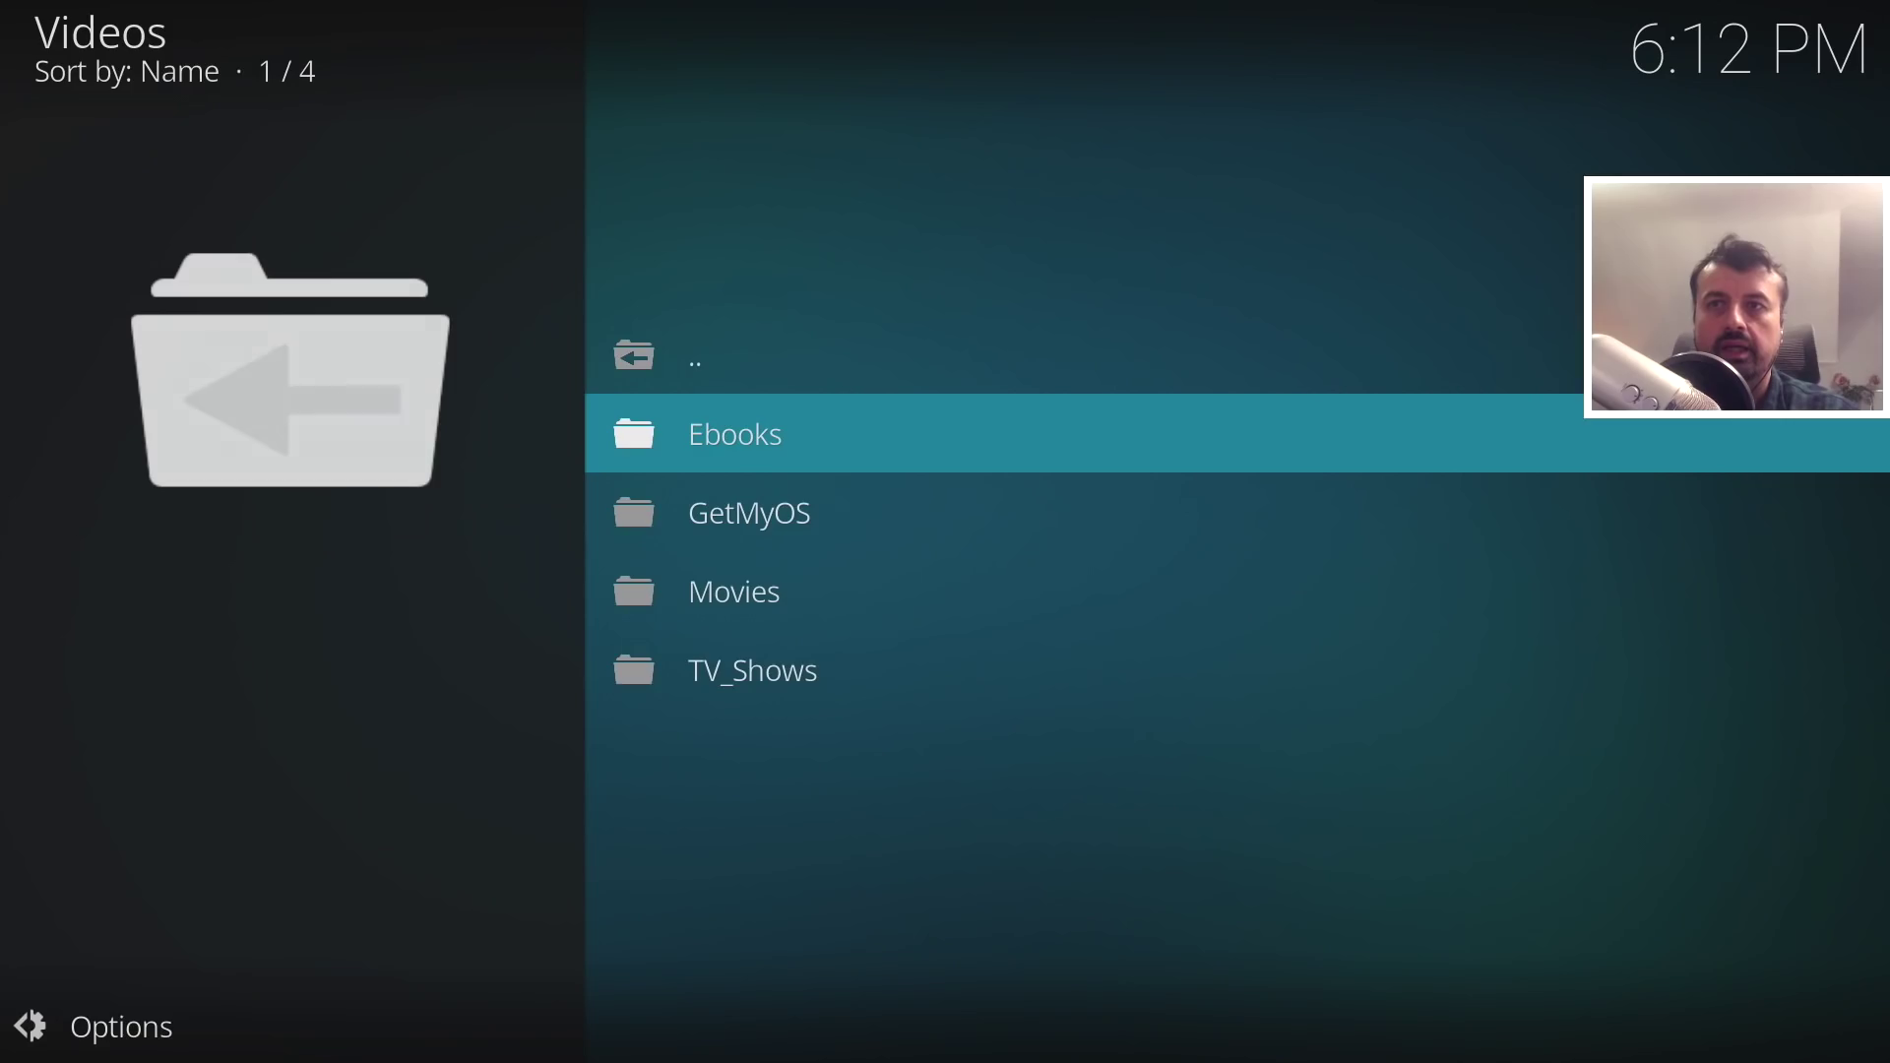
Open the Movies folder in the linked Google Drive.
key(Down)
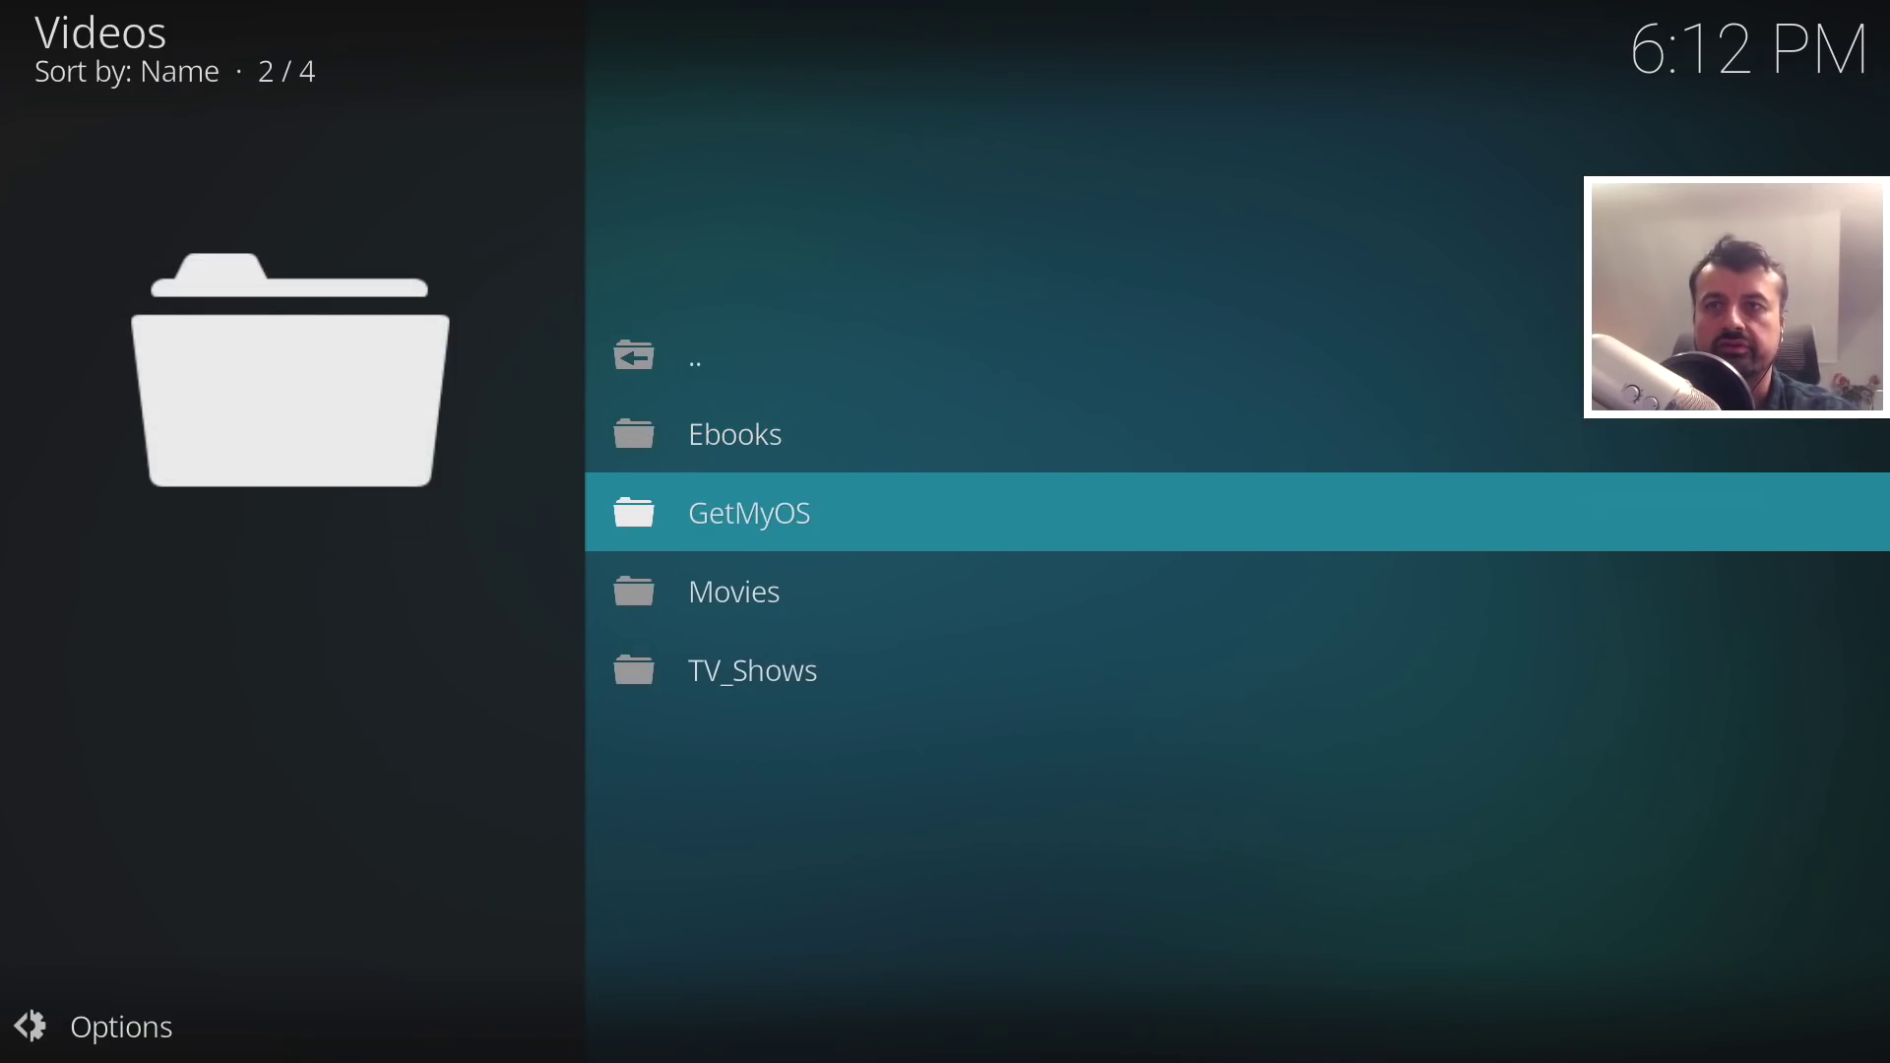
key(Down)
key(Down)
key(Up)
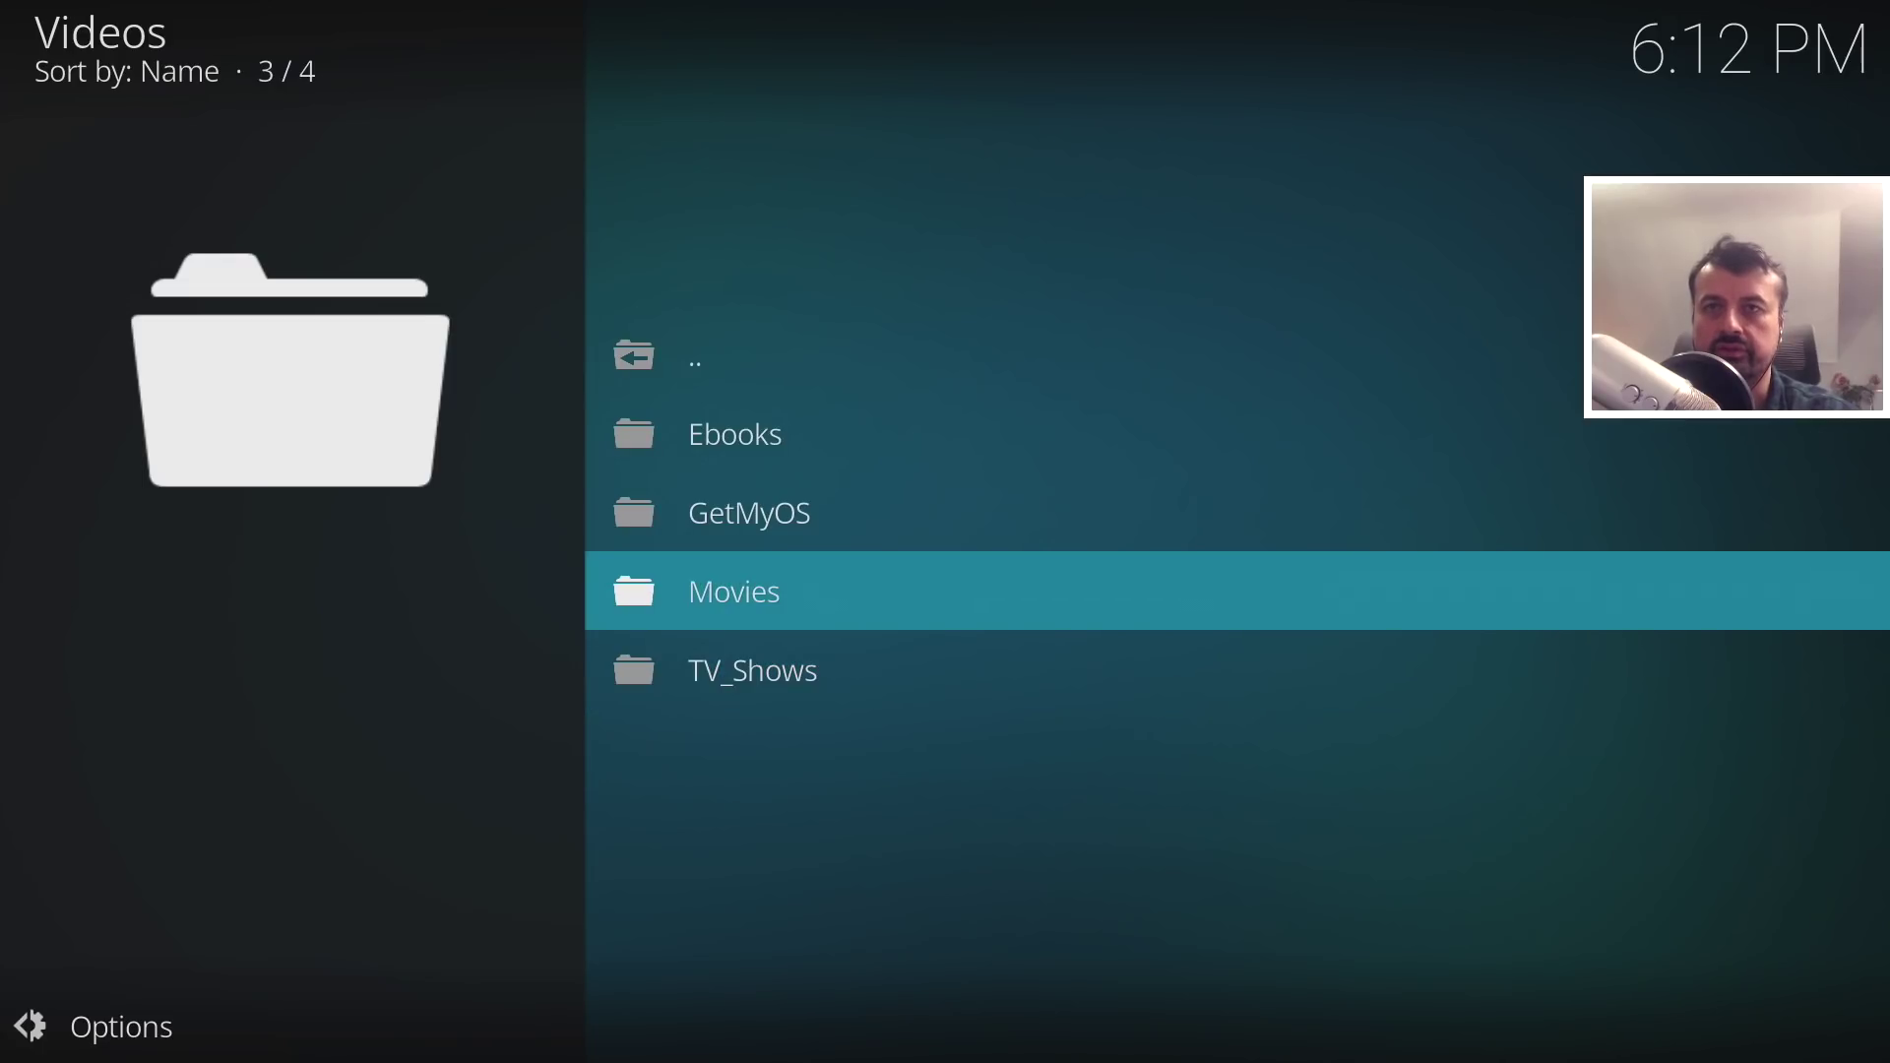
key(Down)
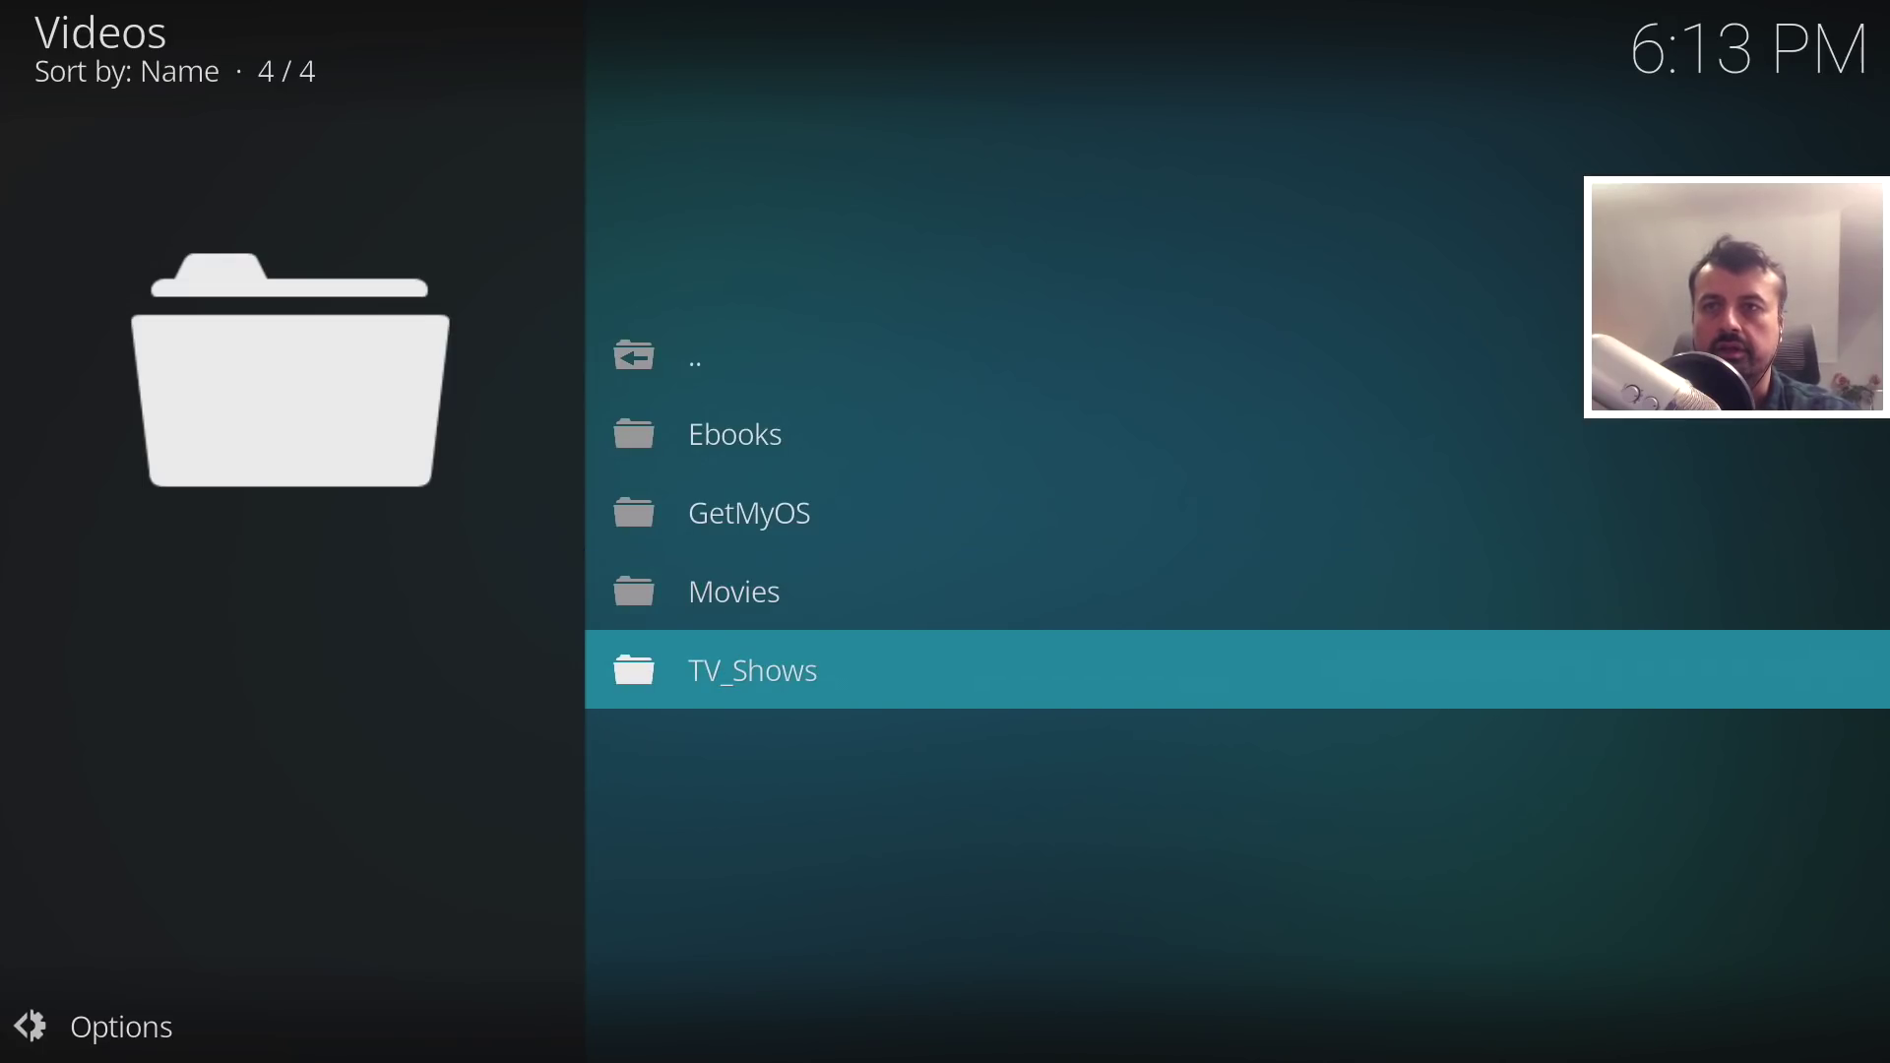
key(Up)
key(Return)
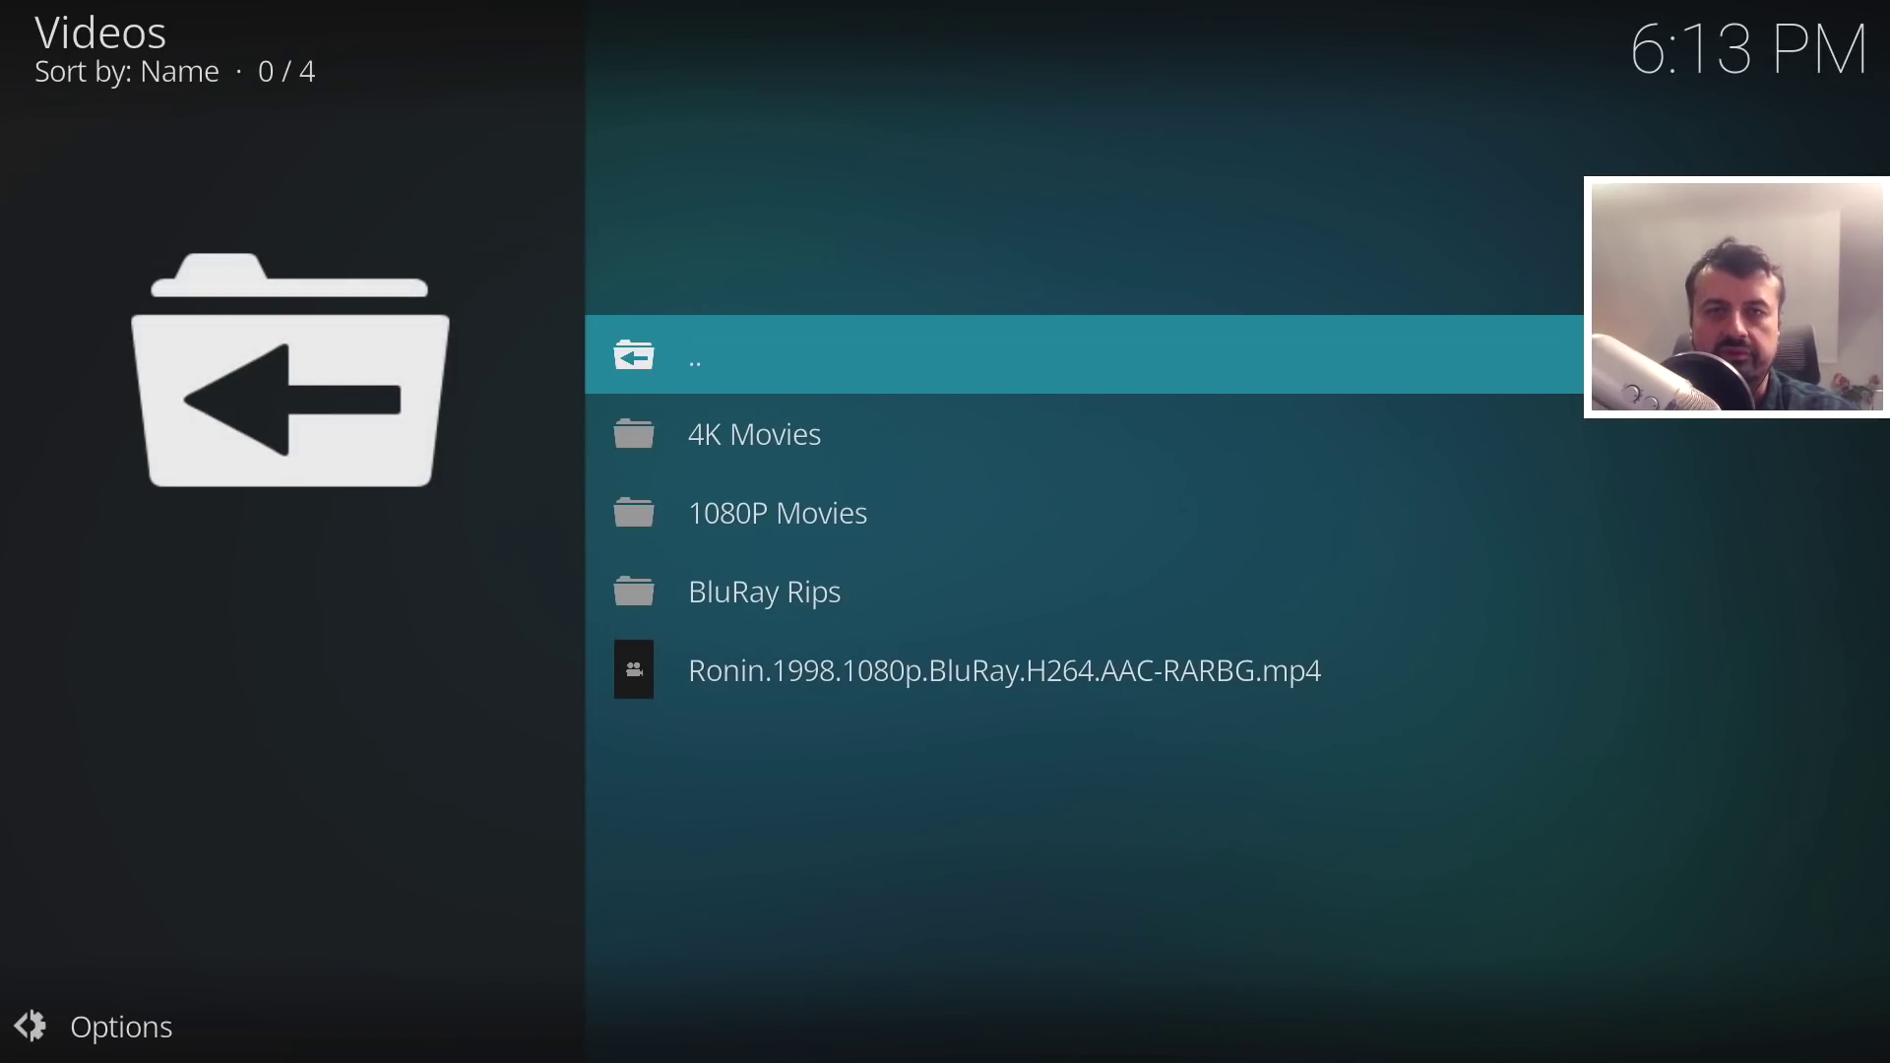
Play Ronin.1998.1080p.BluRay.H264.AAC-RARBG.mp4 from the Movies folder and skip ahead in the film.
key(Down)
key(Down)
key(Down)
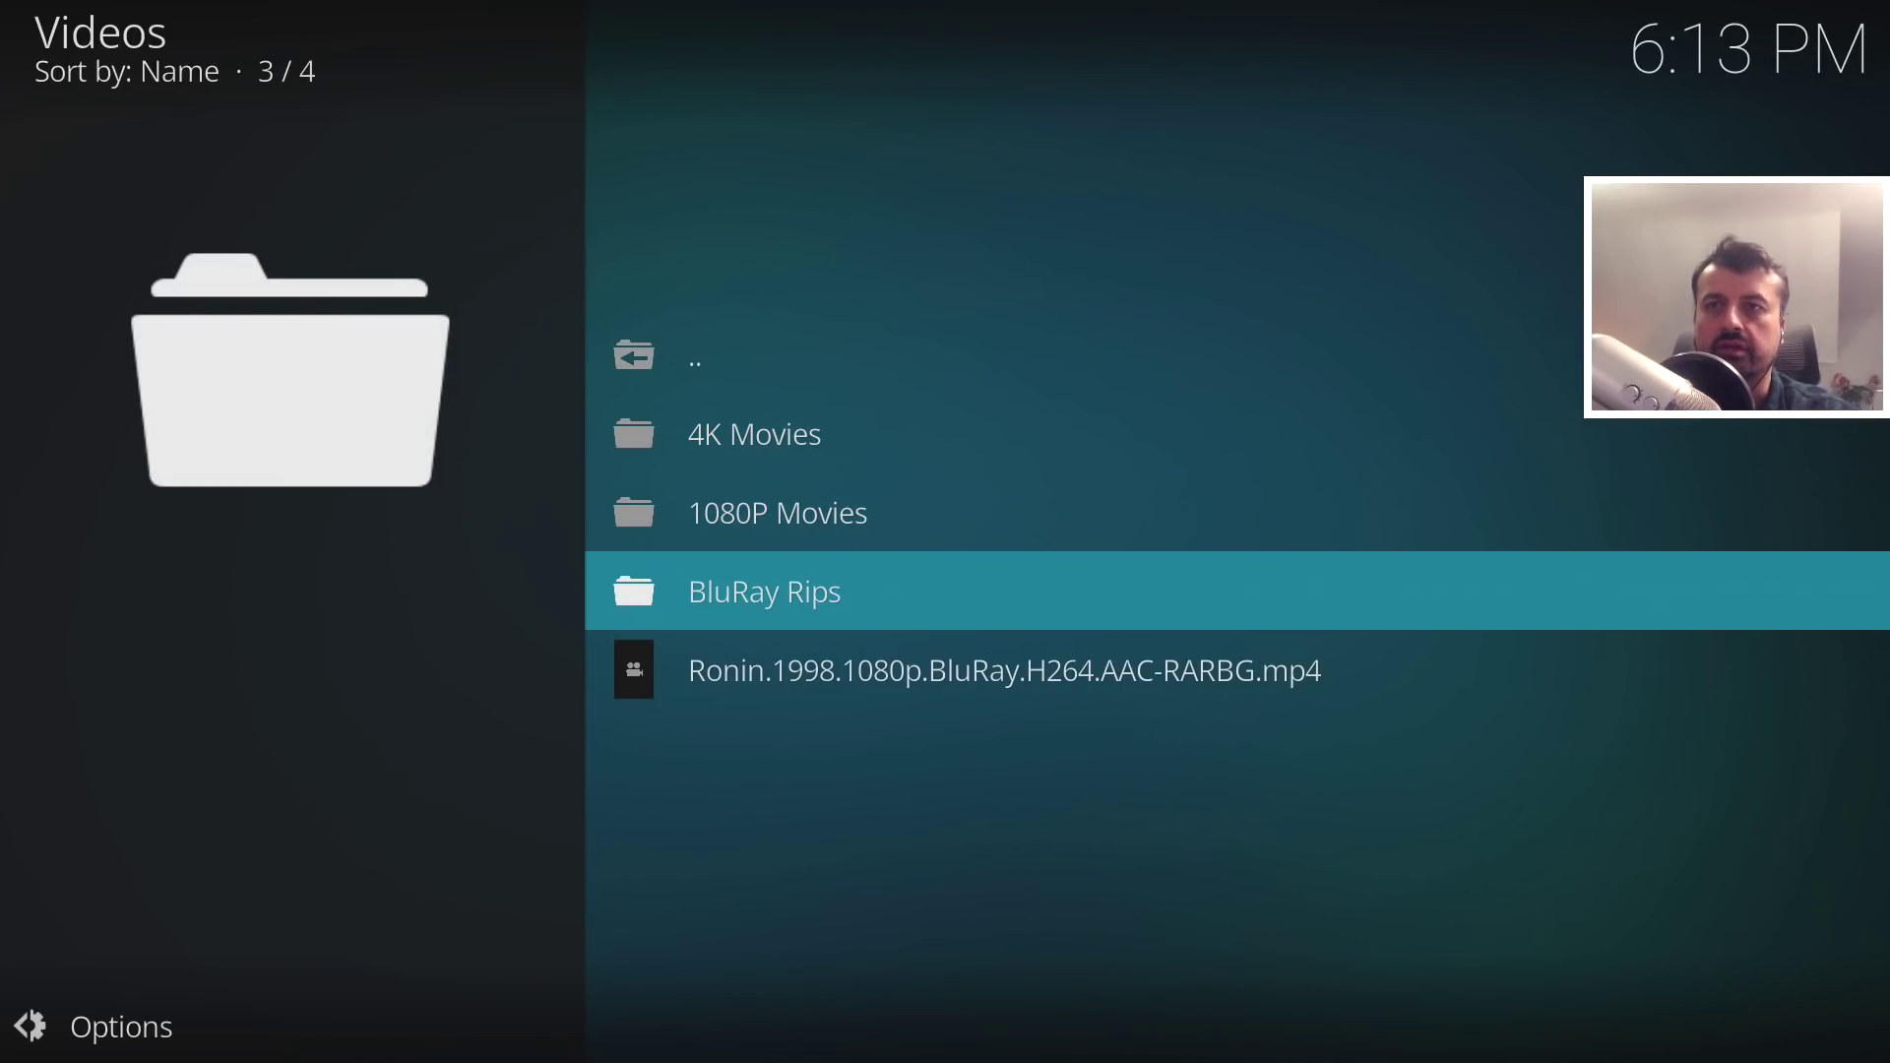
key(Down)
key(Return)
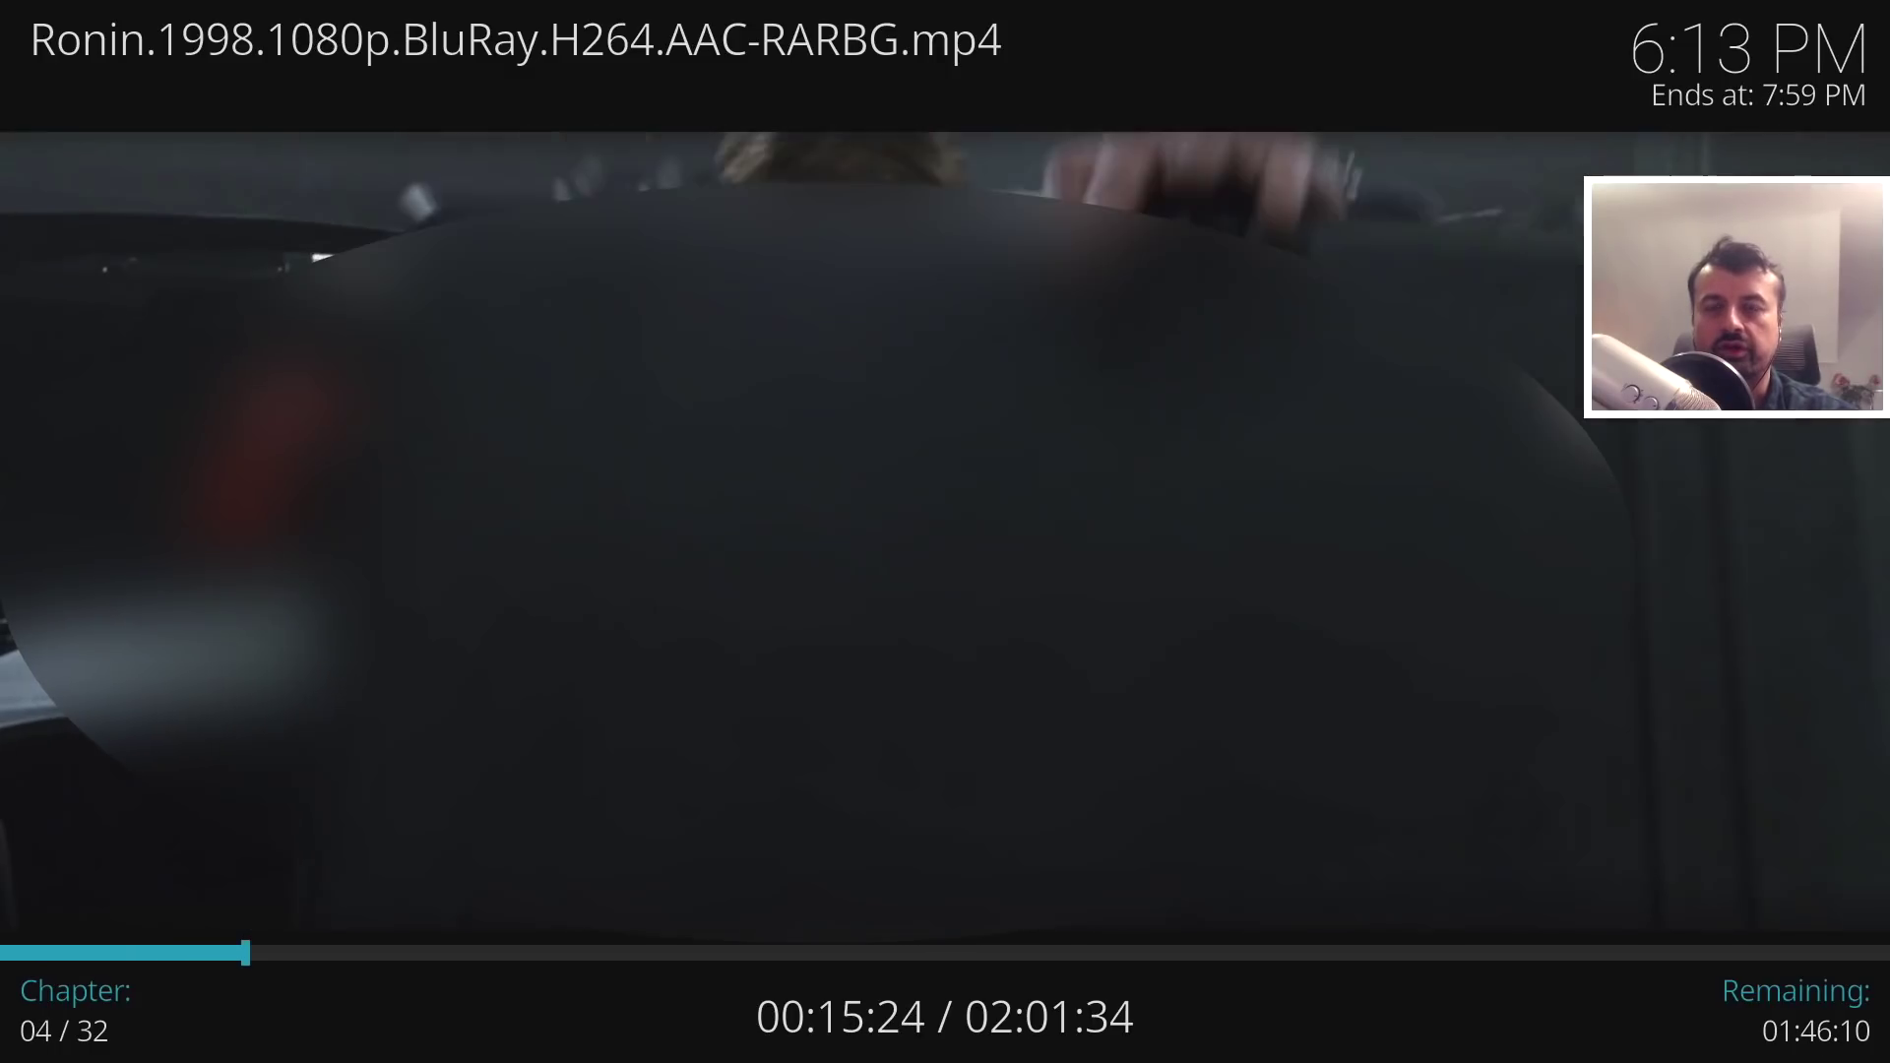
key(period)
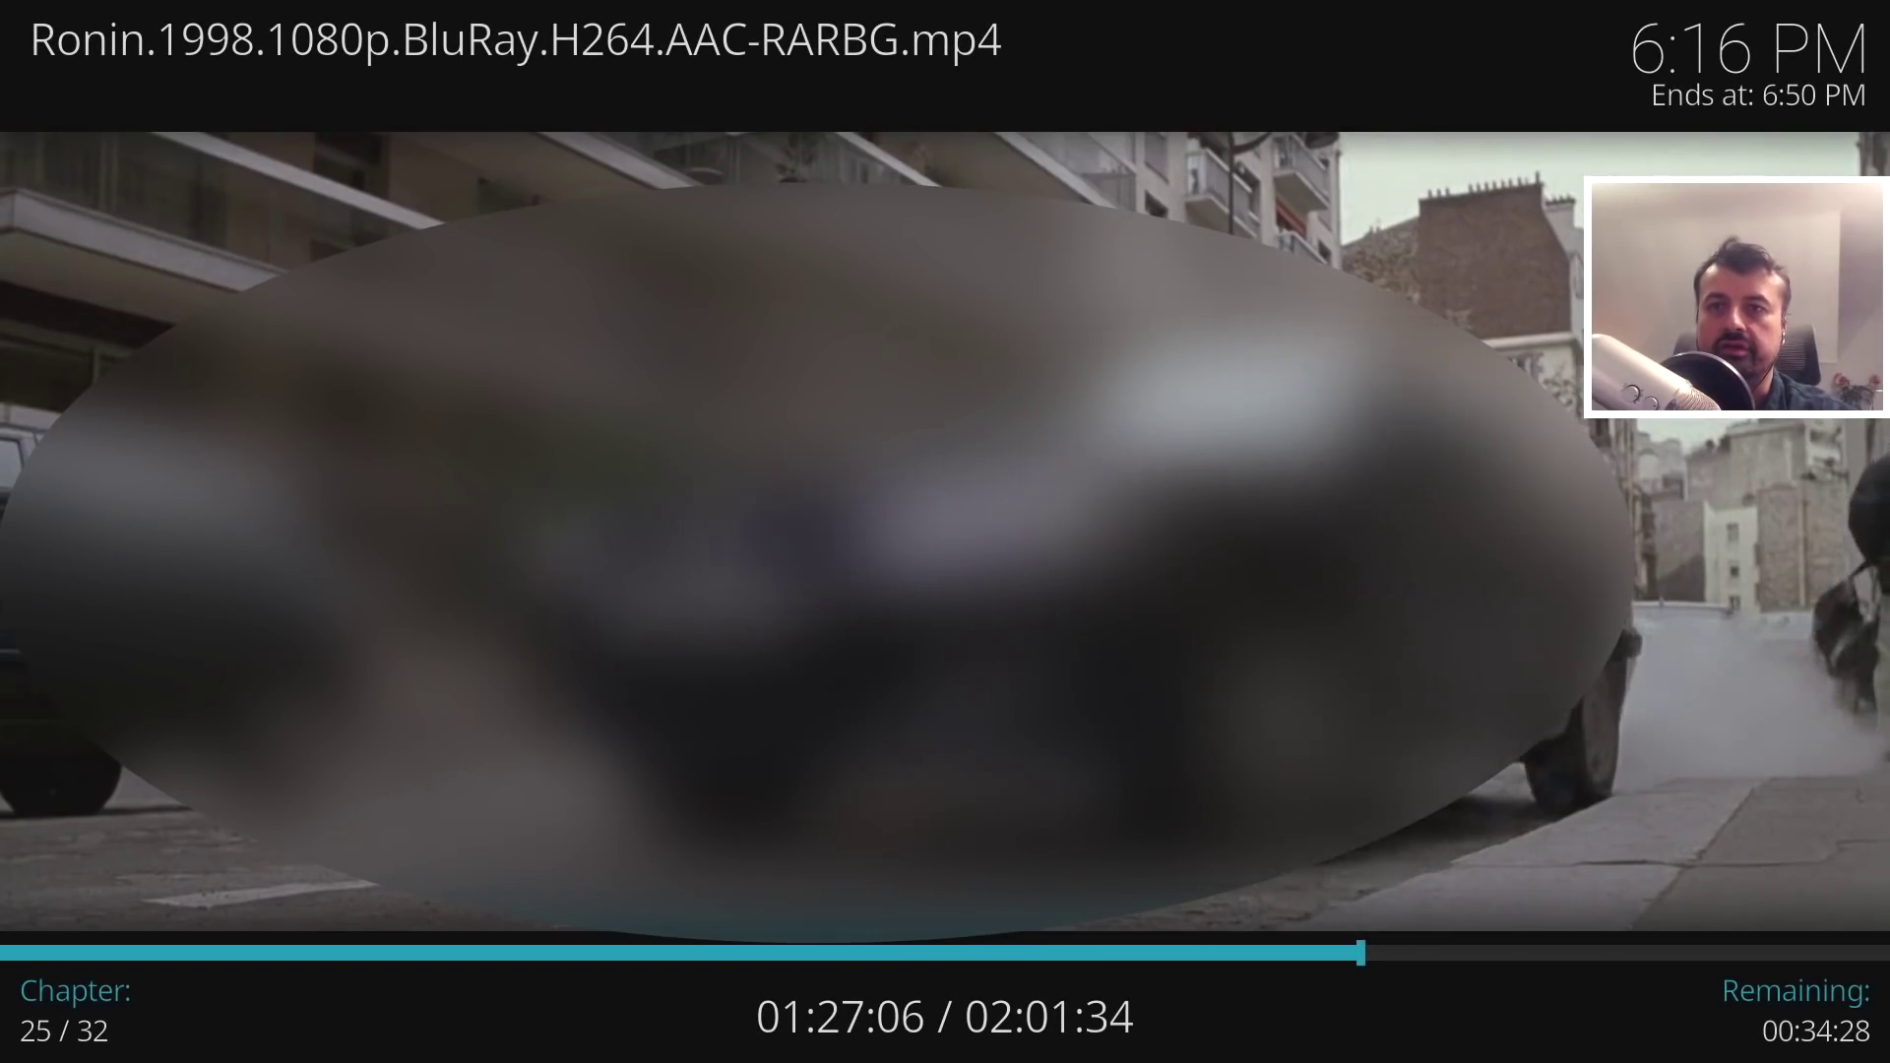
Open the TV_Shows folder of the linked drive and look through its contents.
key(Up)
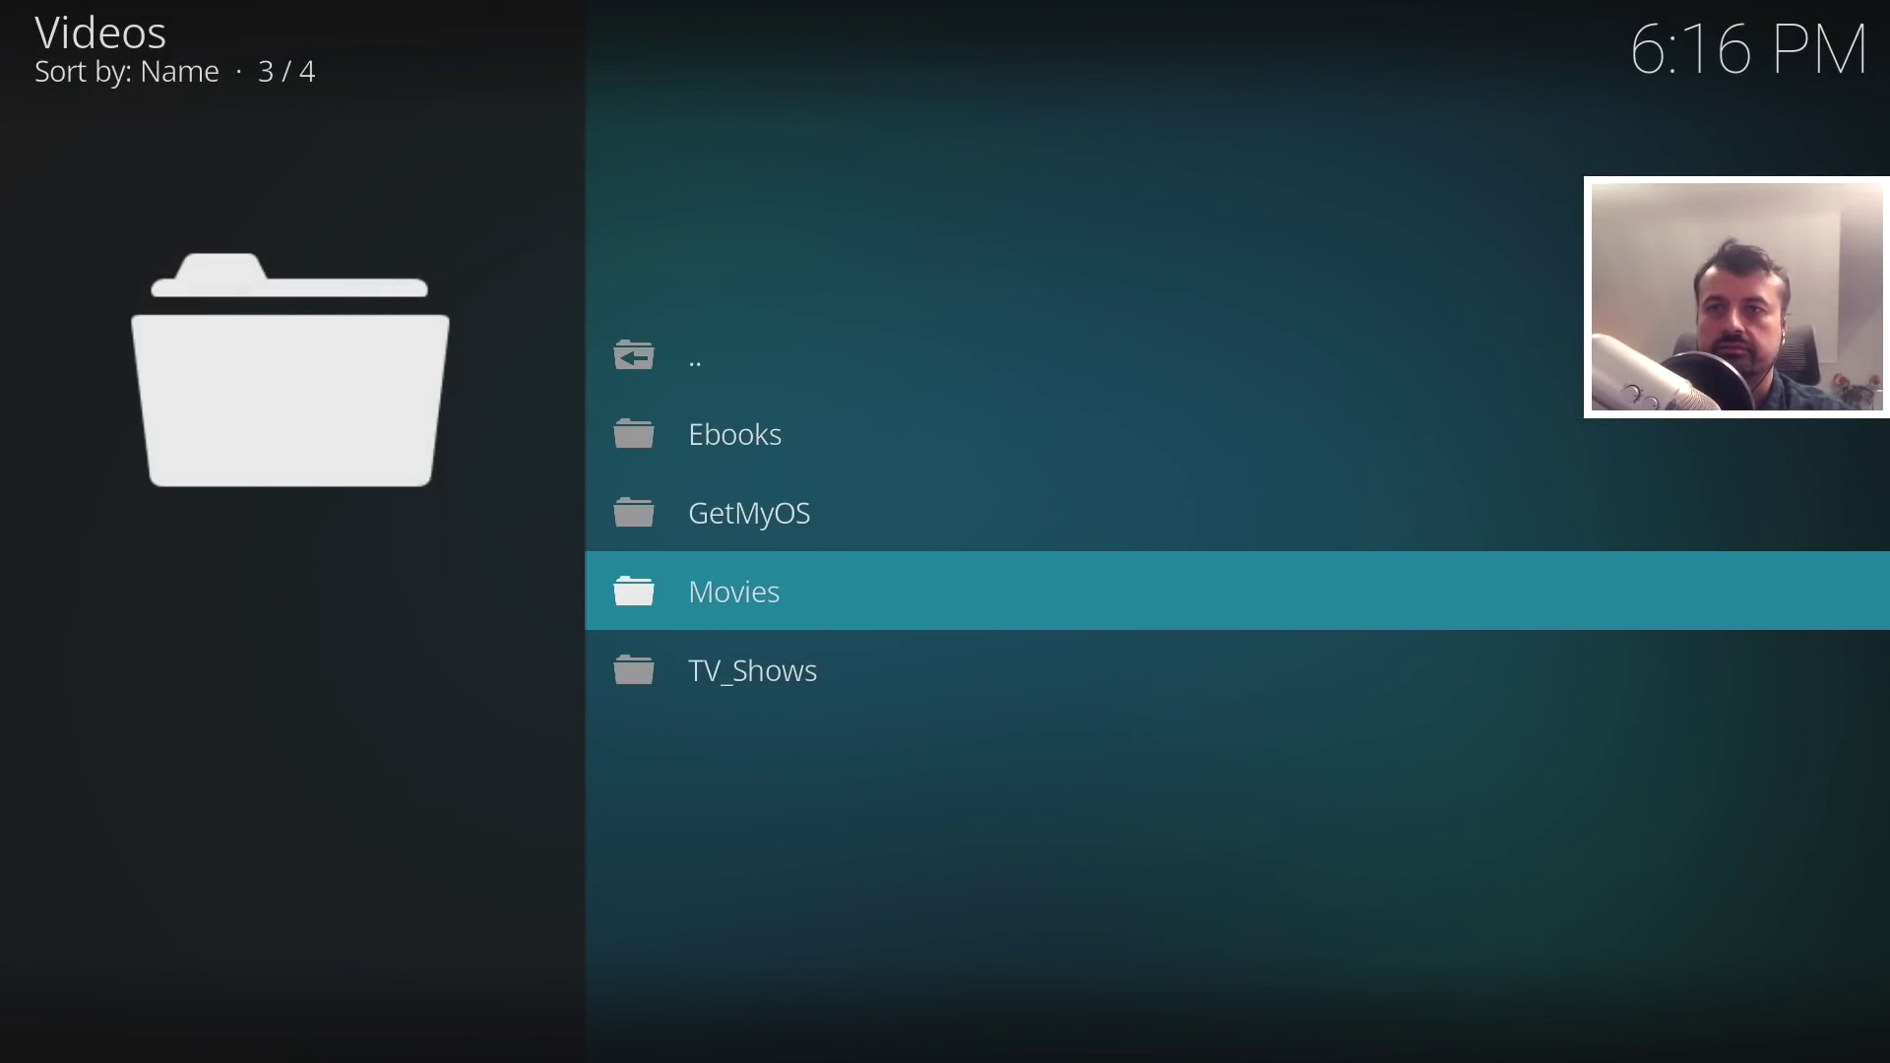
key(Down)
key(Return)
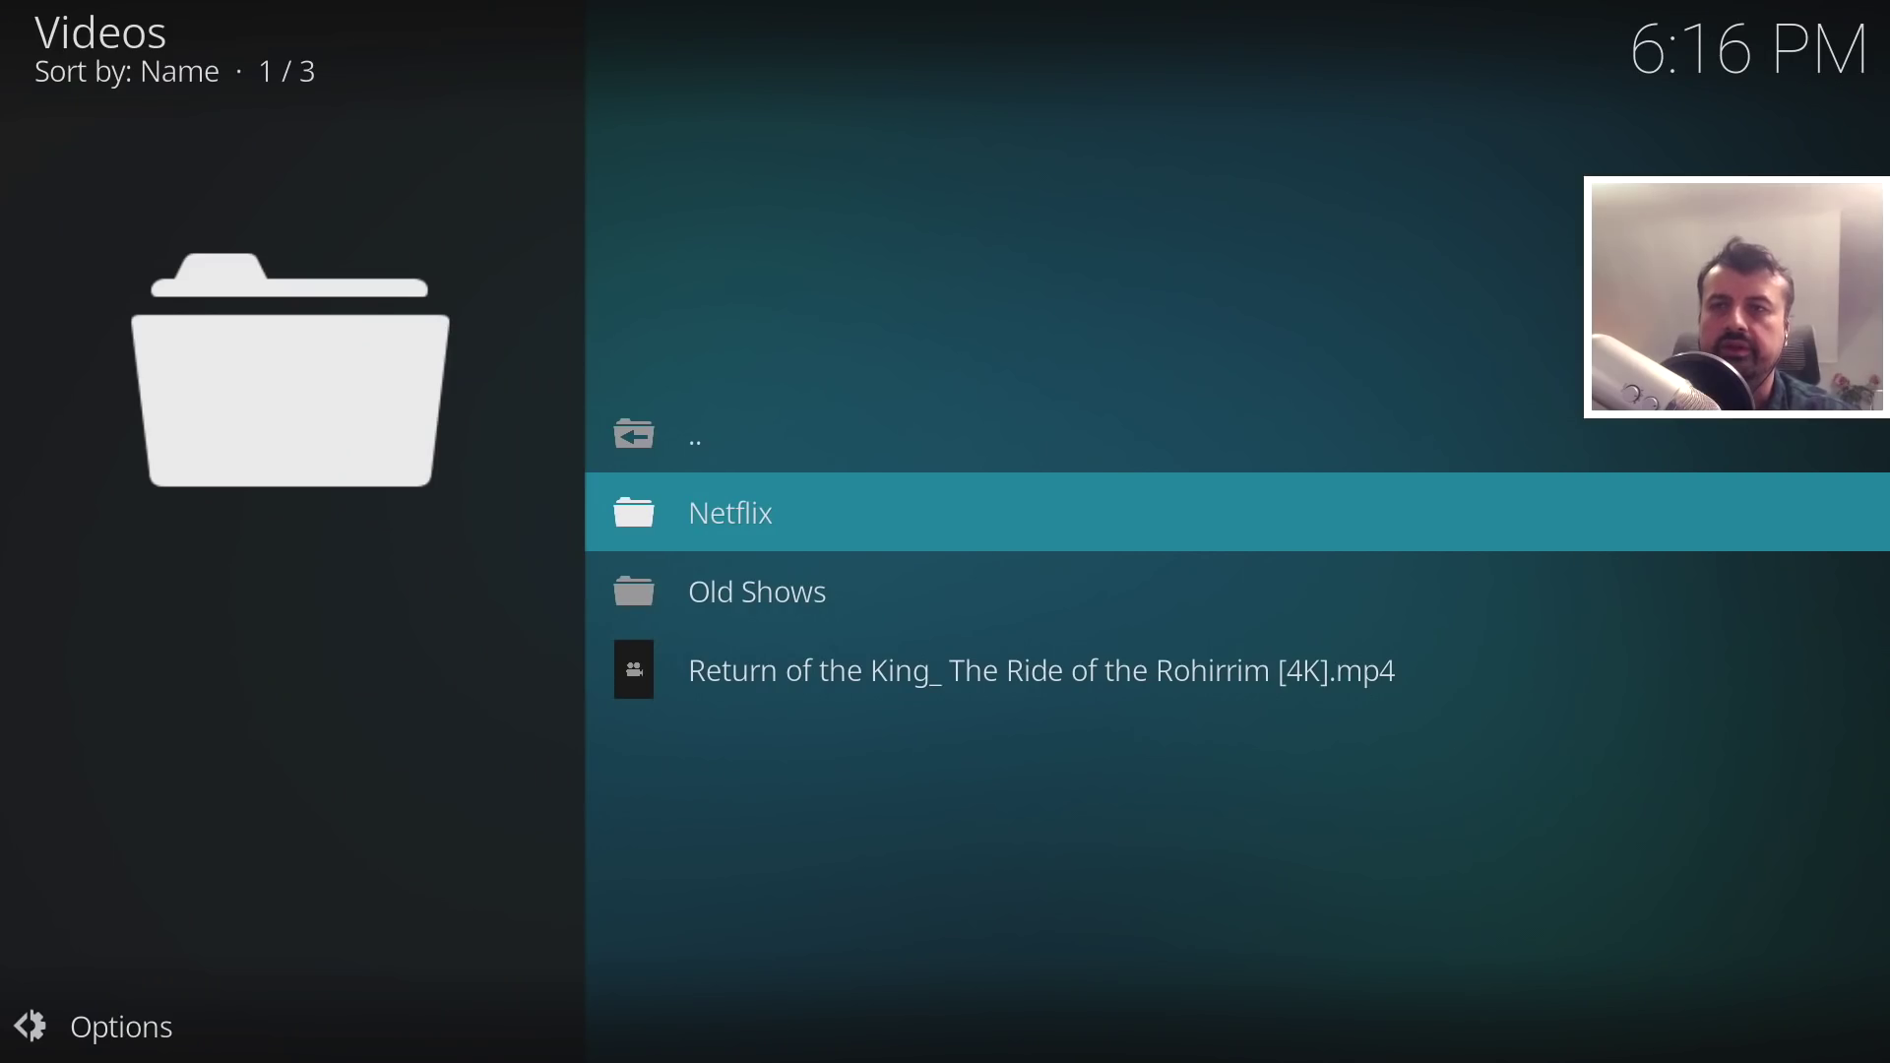
key(Down)
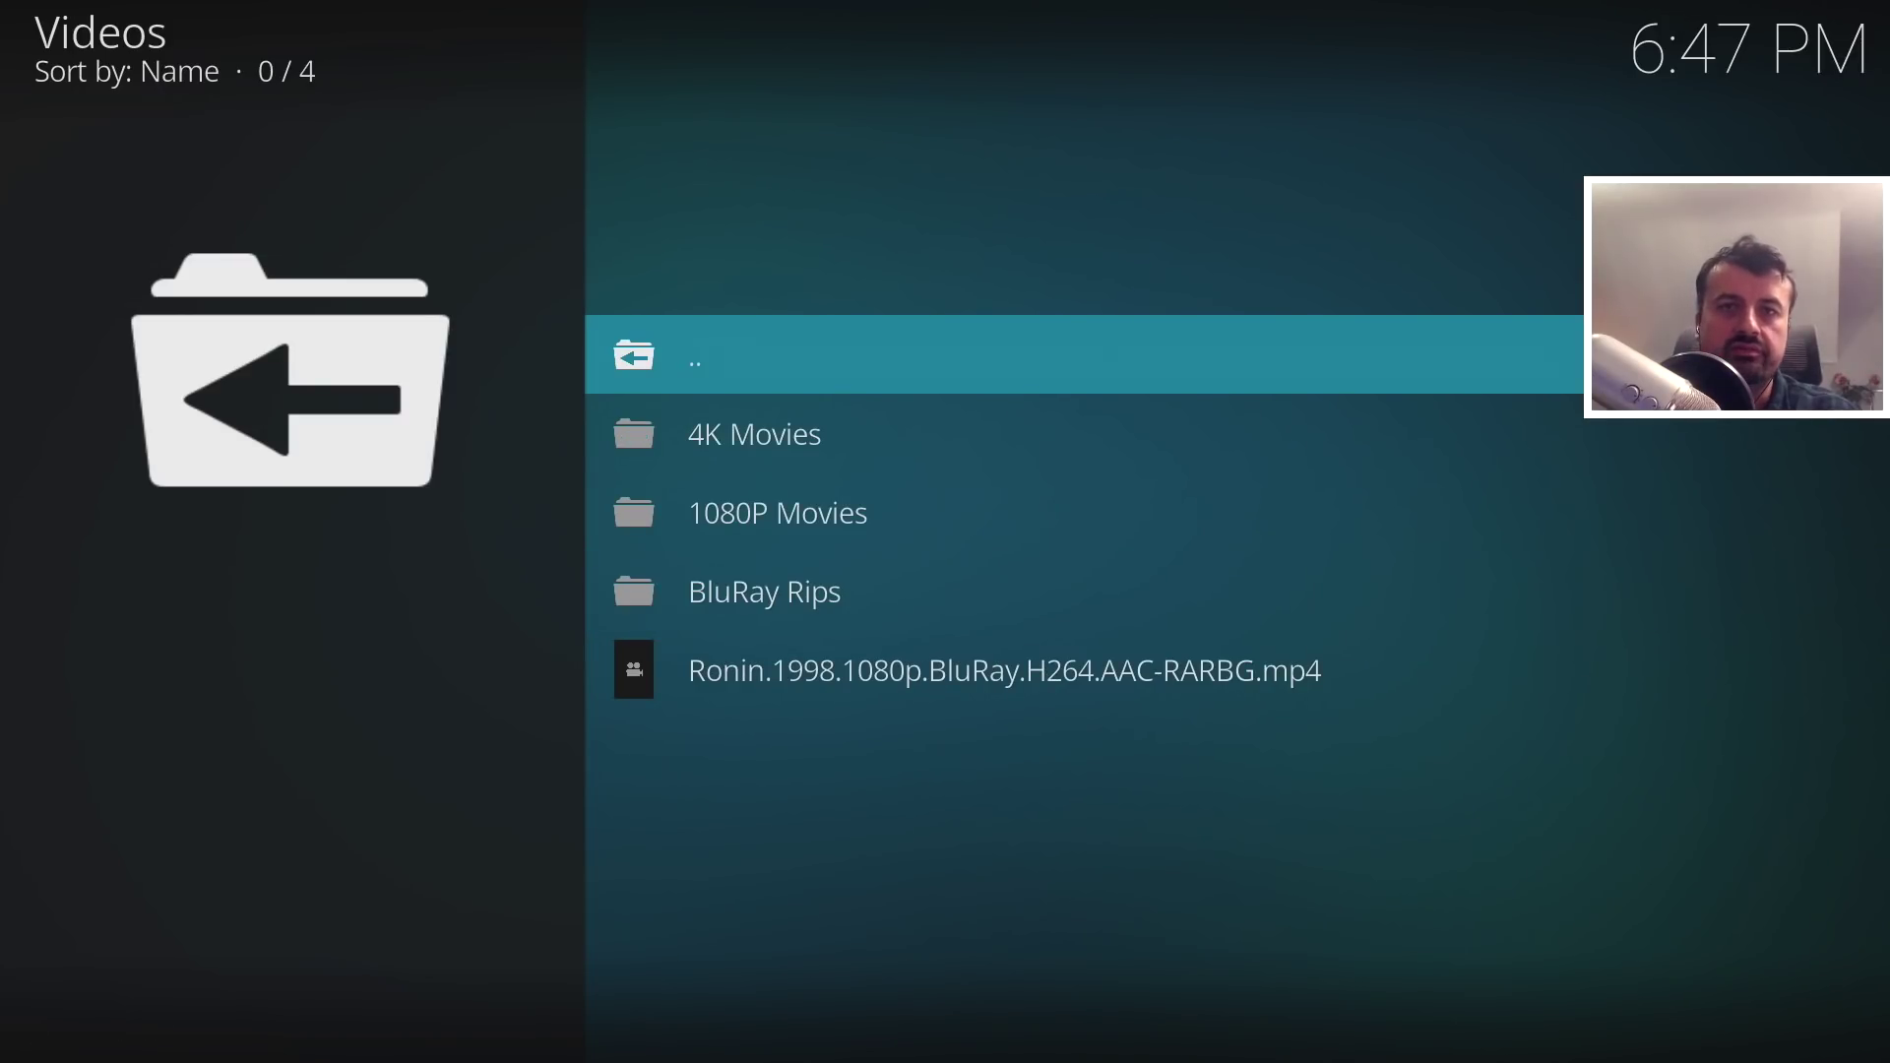
Leave the video folders for the Kodi home screen and open the Pictures section.
key(Return)
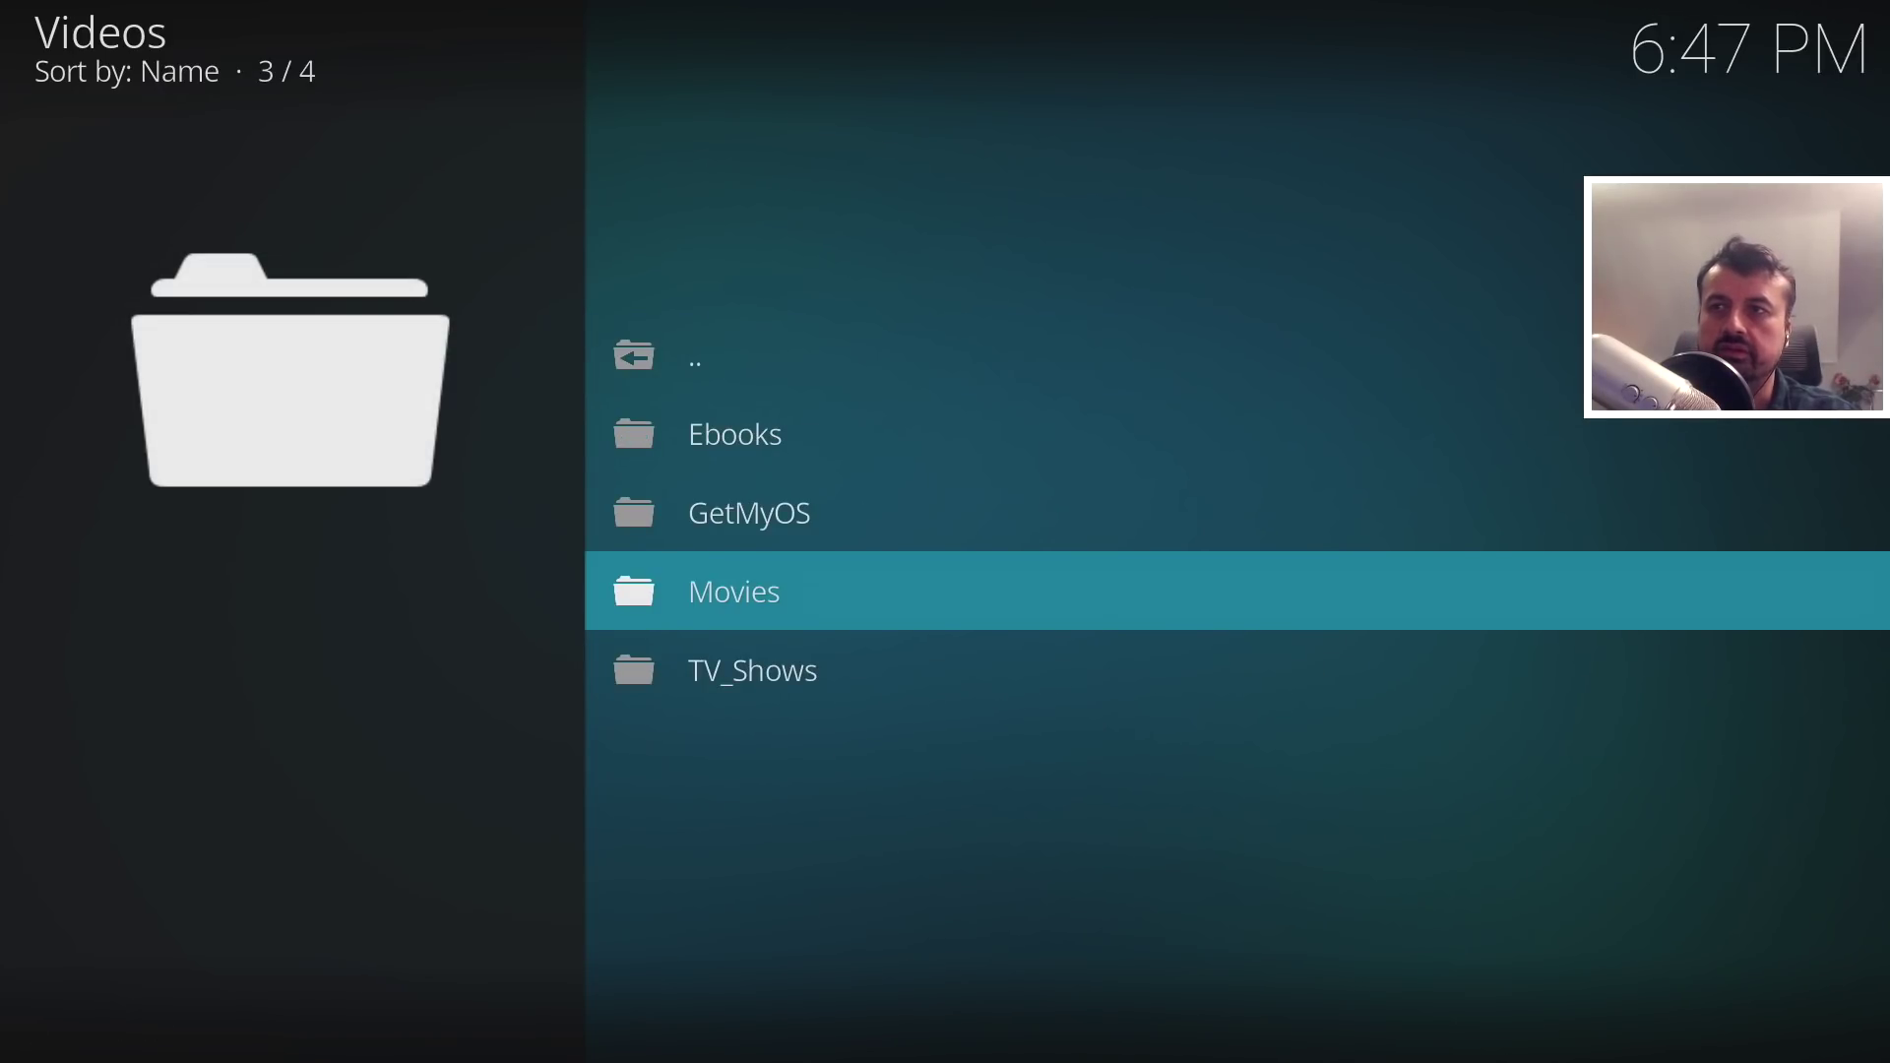
key(Escape)
key(Down)
key(Down)
key(Down)
key(Down)
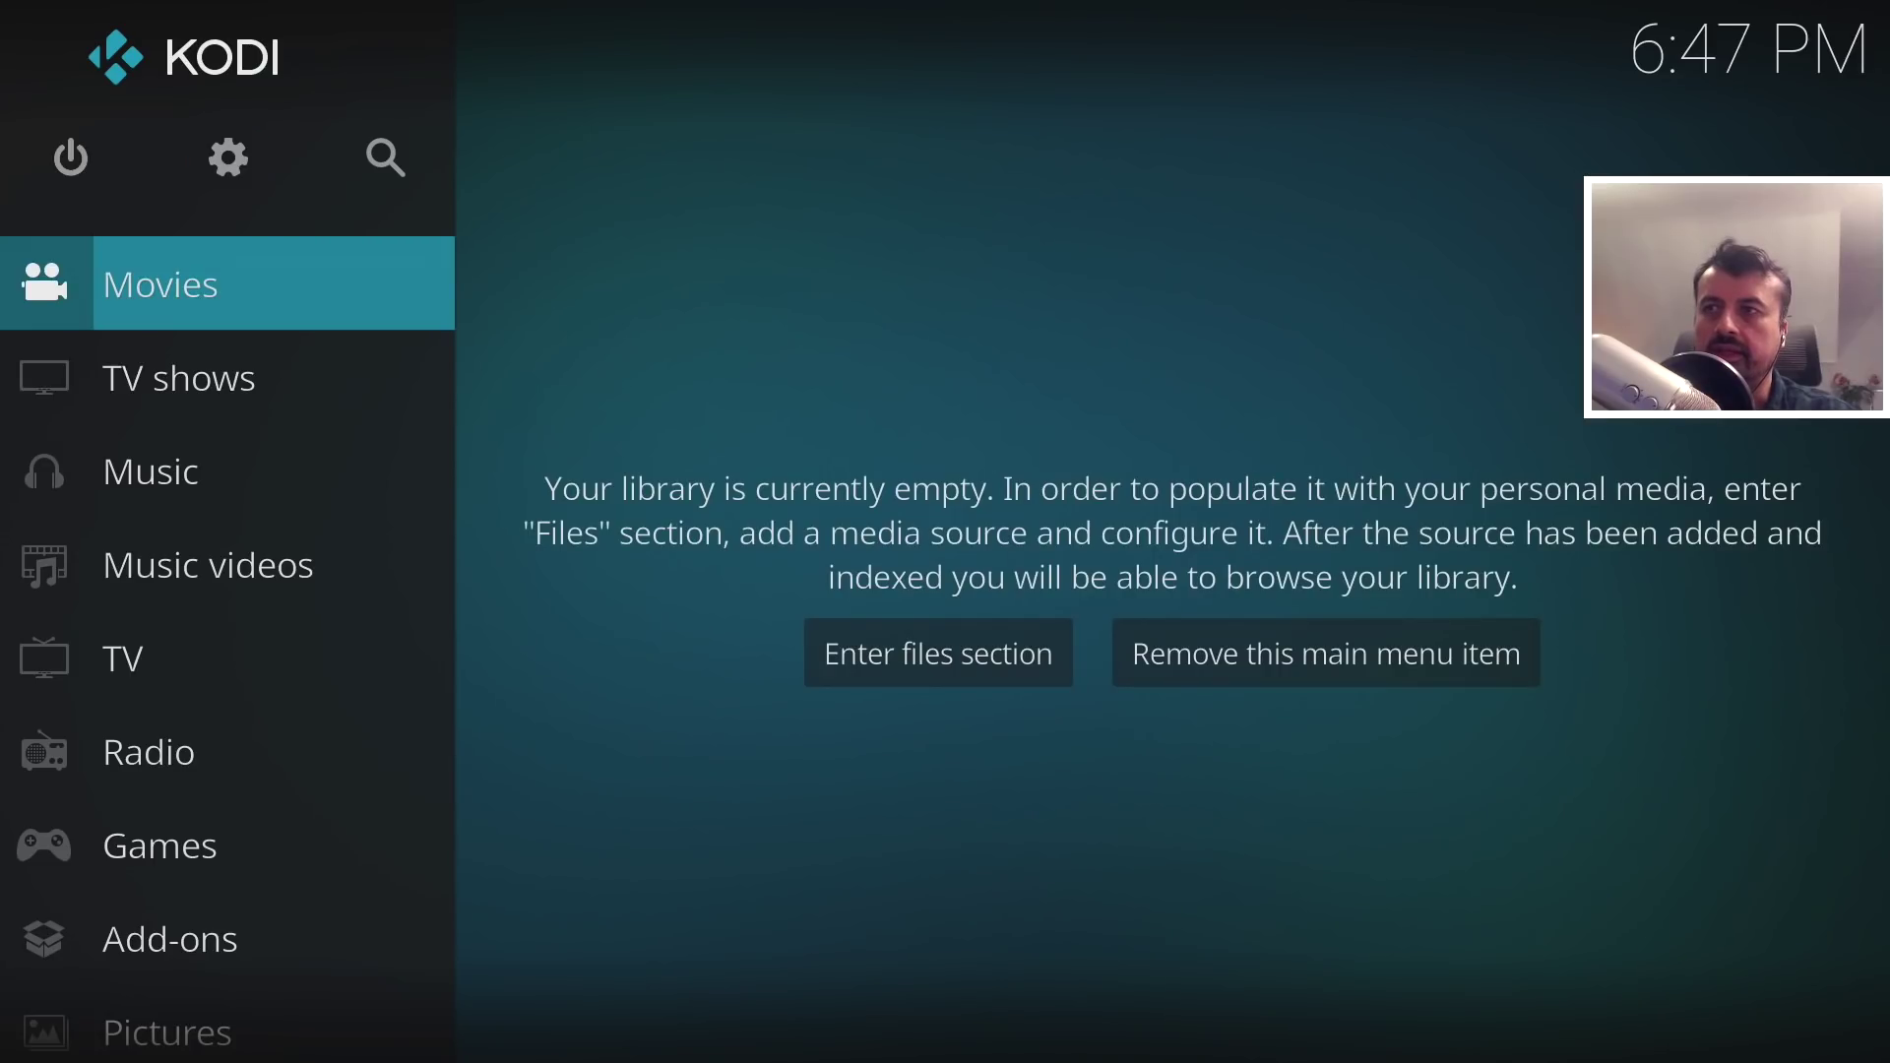
key(Down)
key(Down)
key(Down)
key(Down)
key(Down)
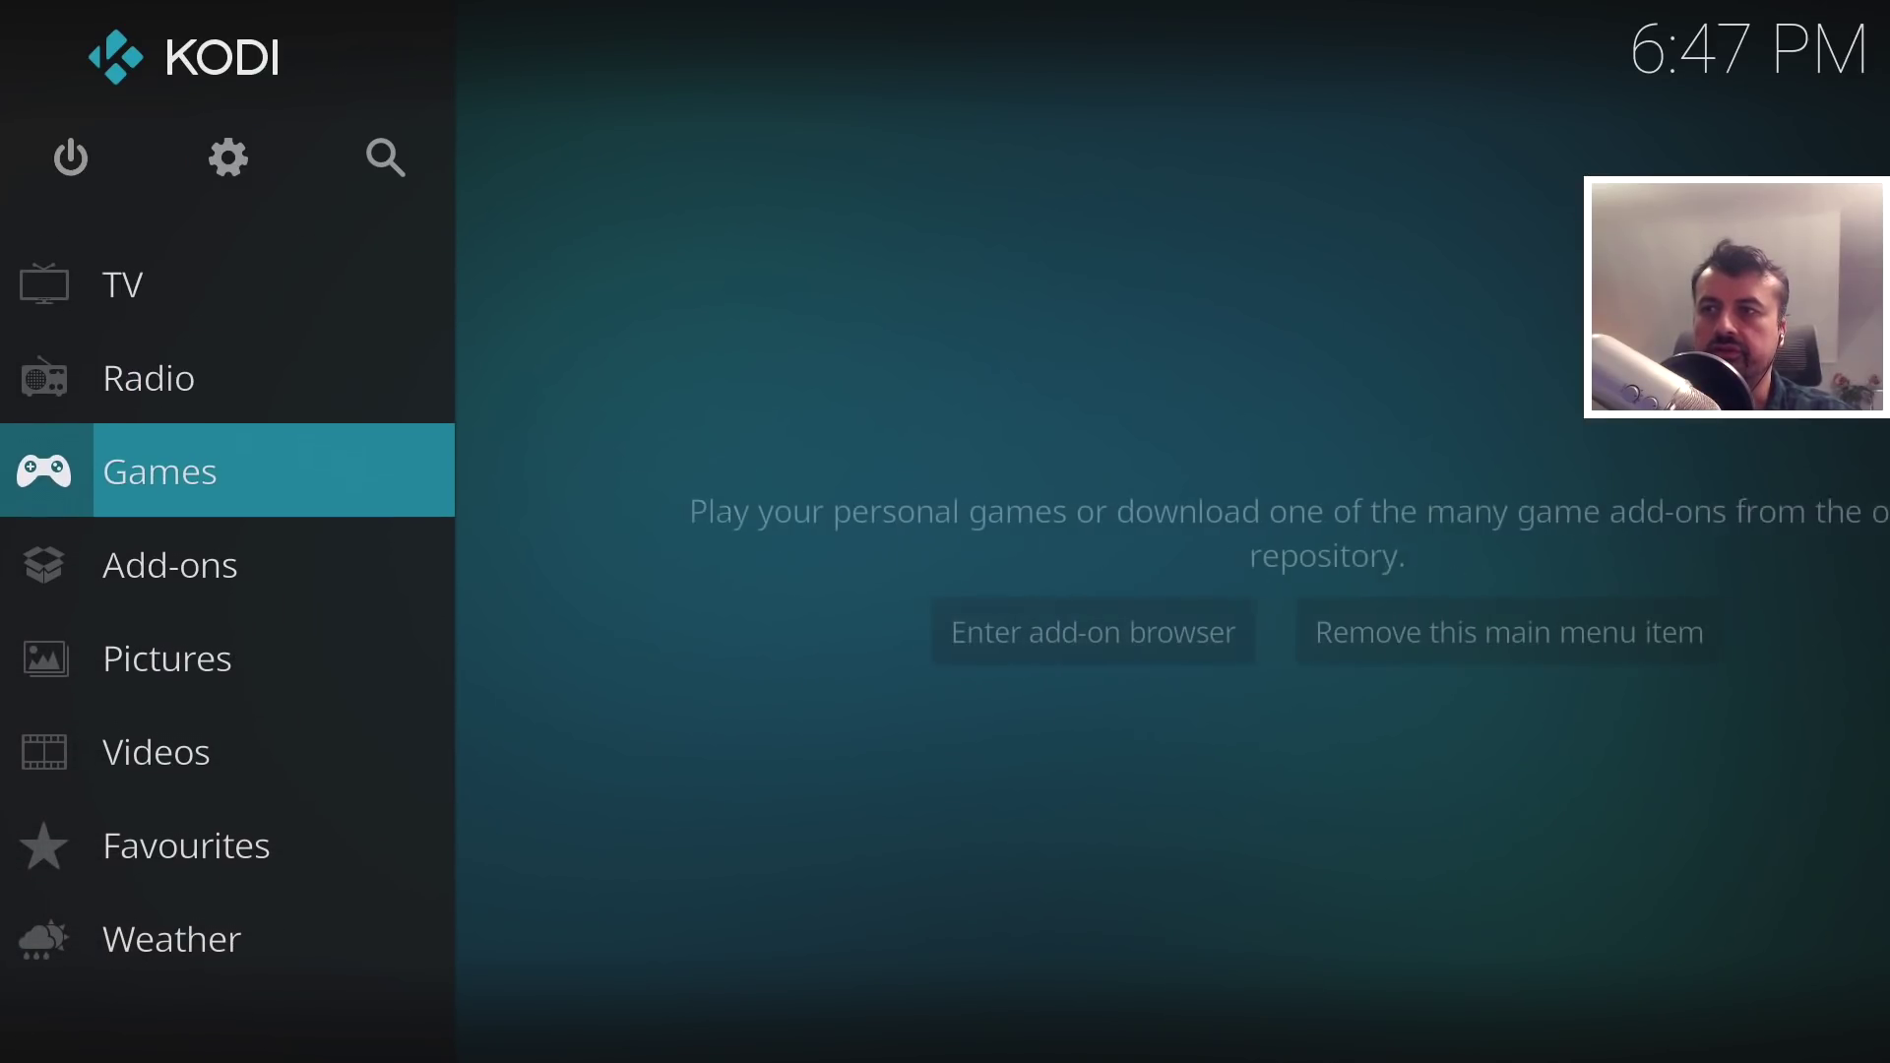
key(Return)
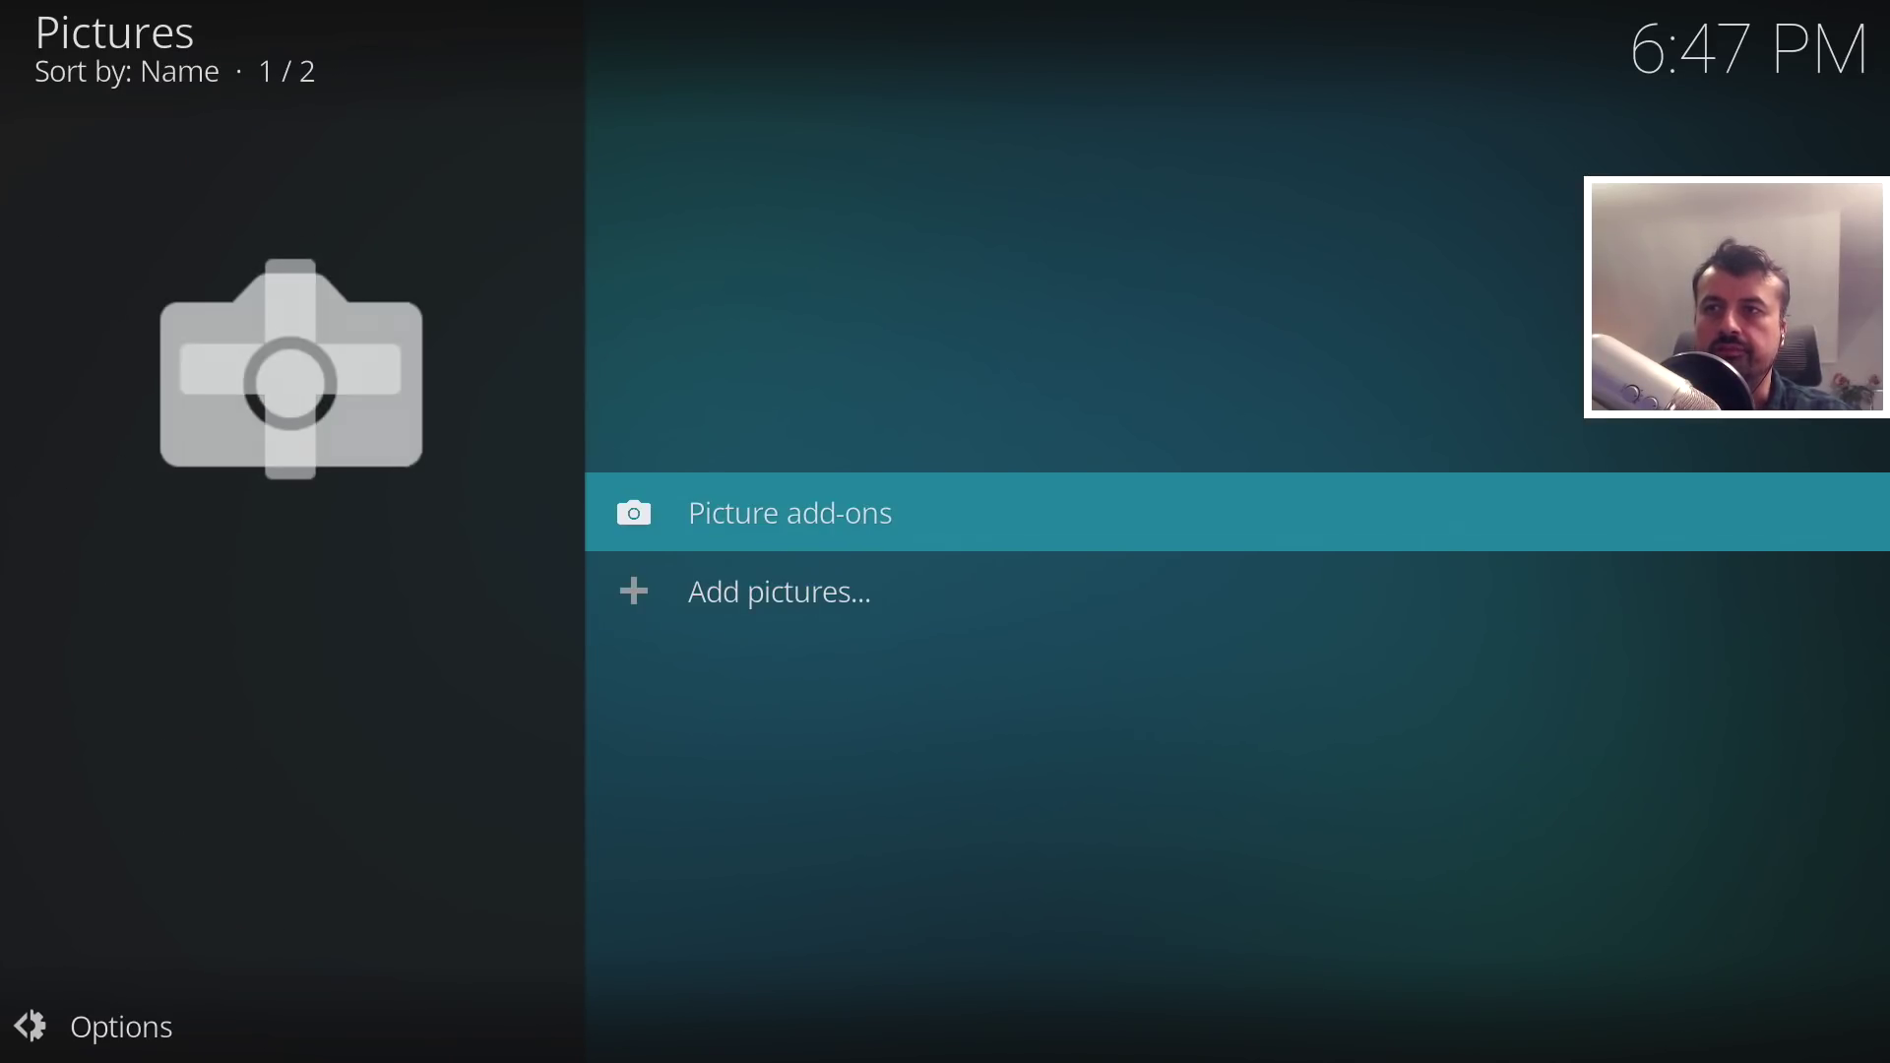
Open the Google Drive picture add-on and enter the Wallpapers folder of the linked account.
key(Return)
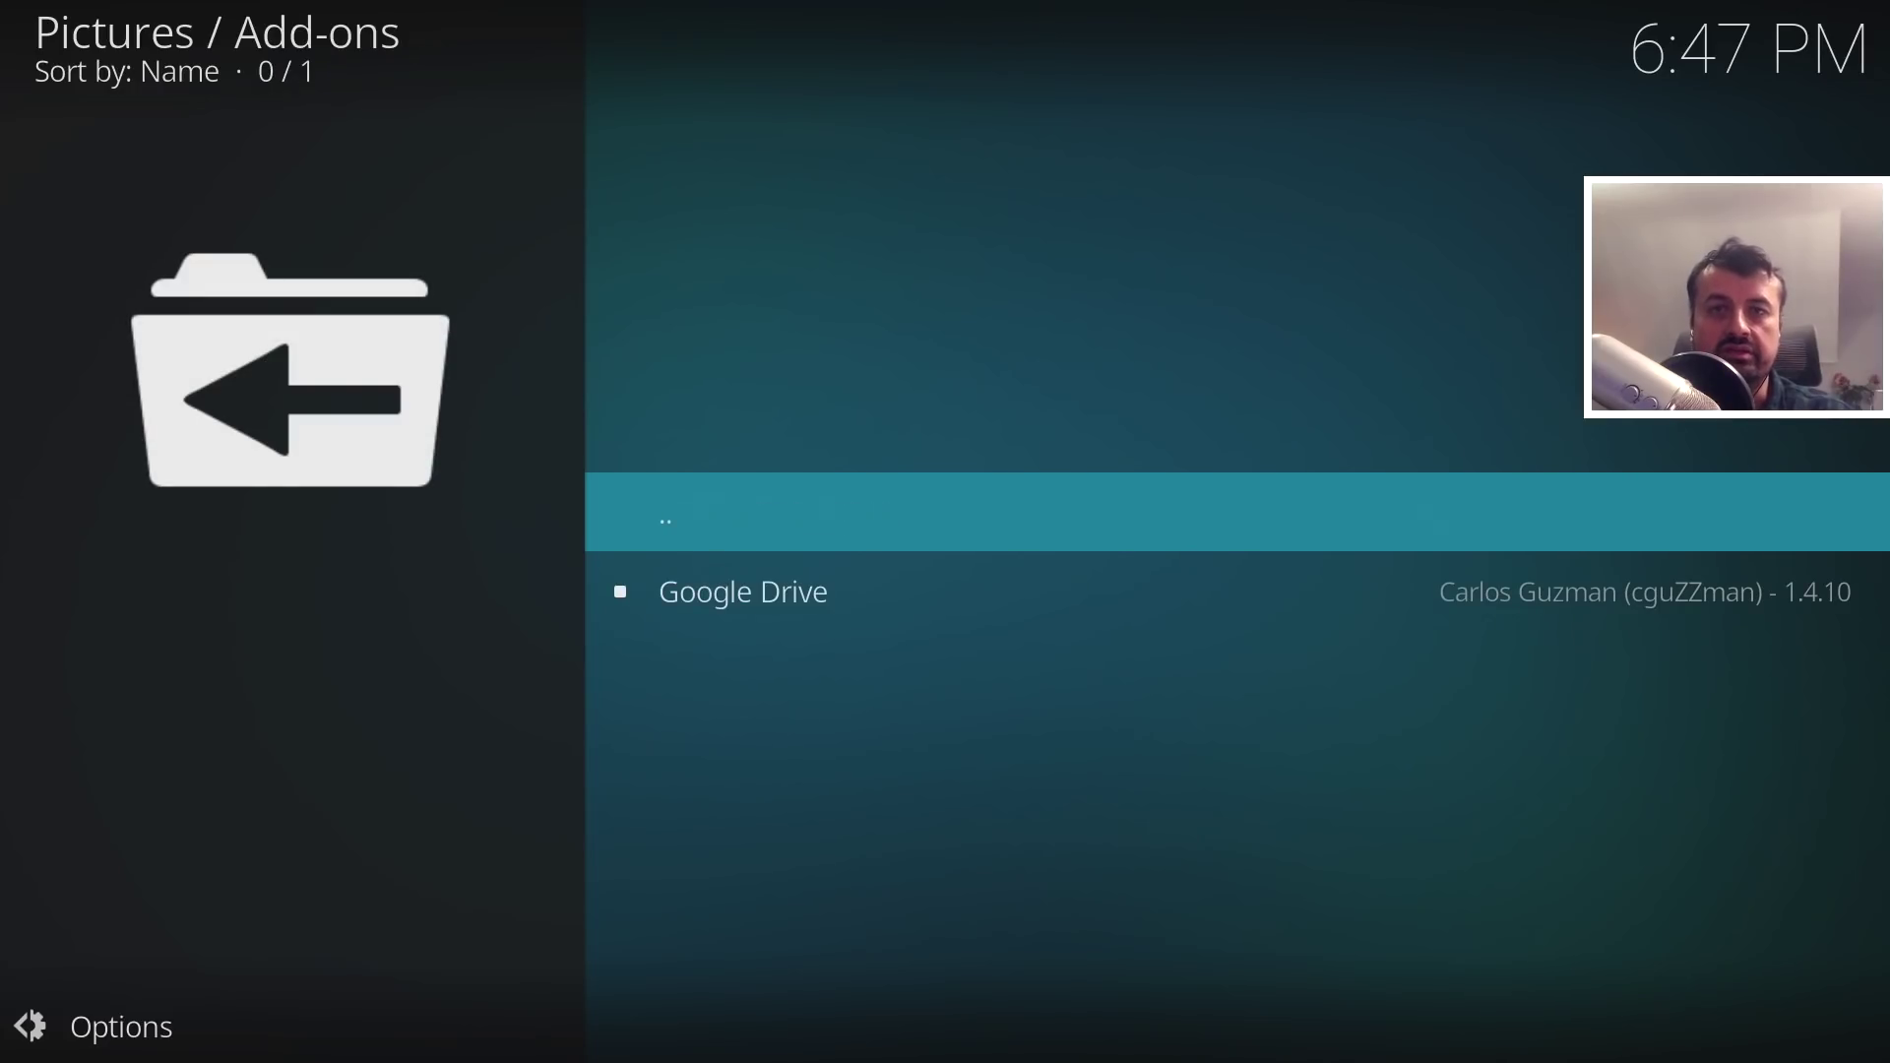
key(Down)
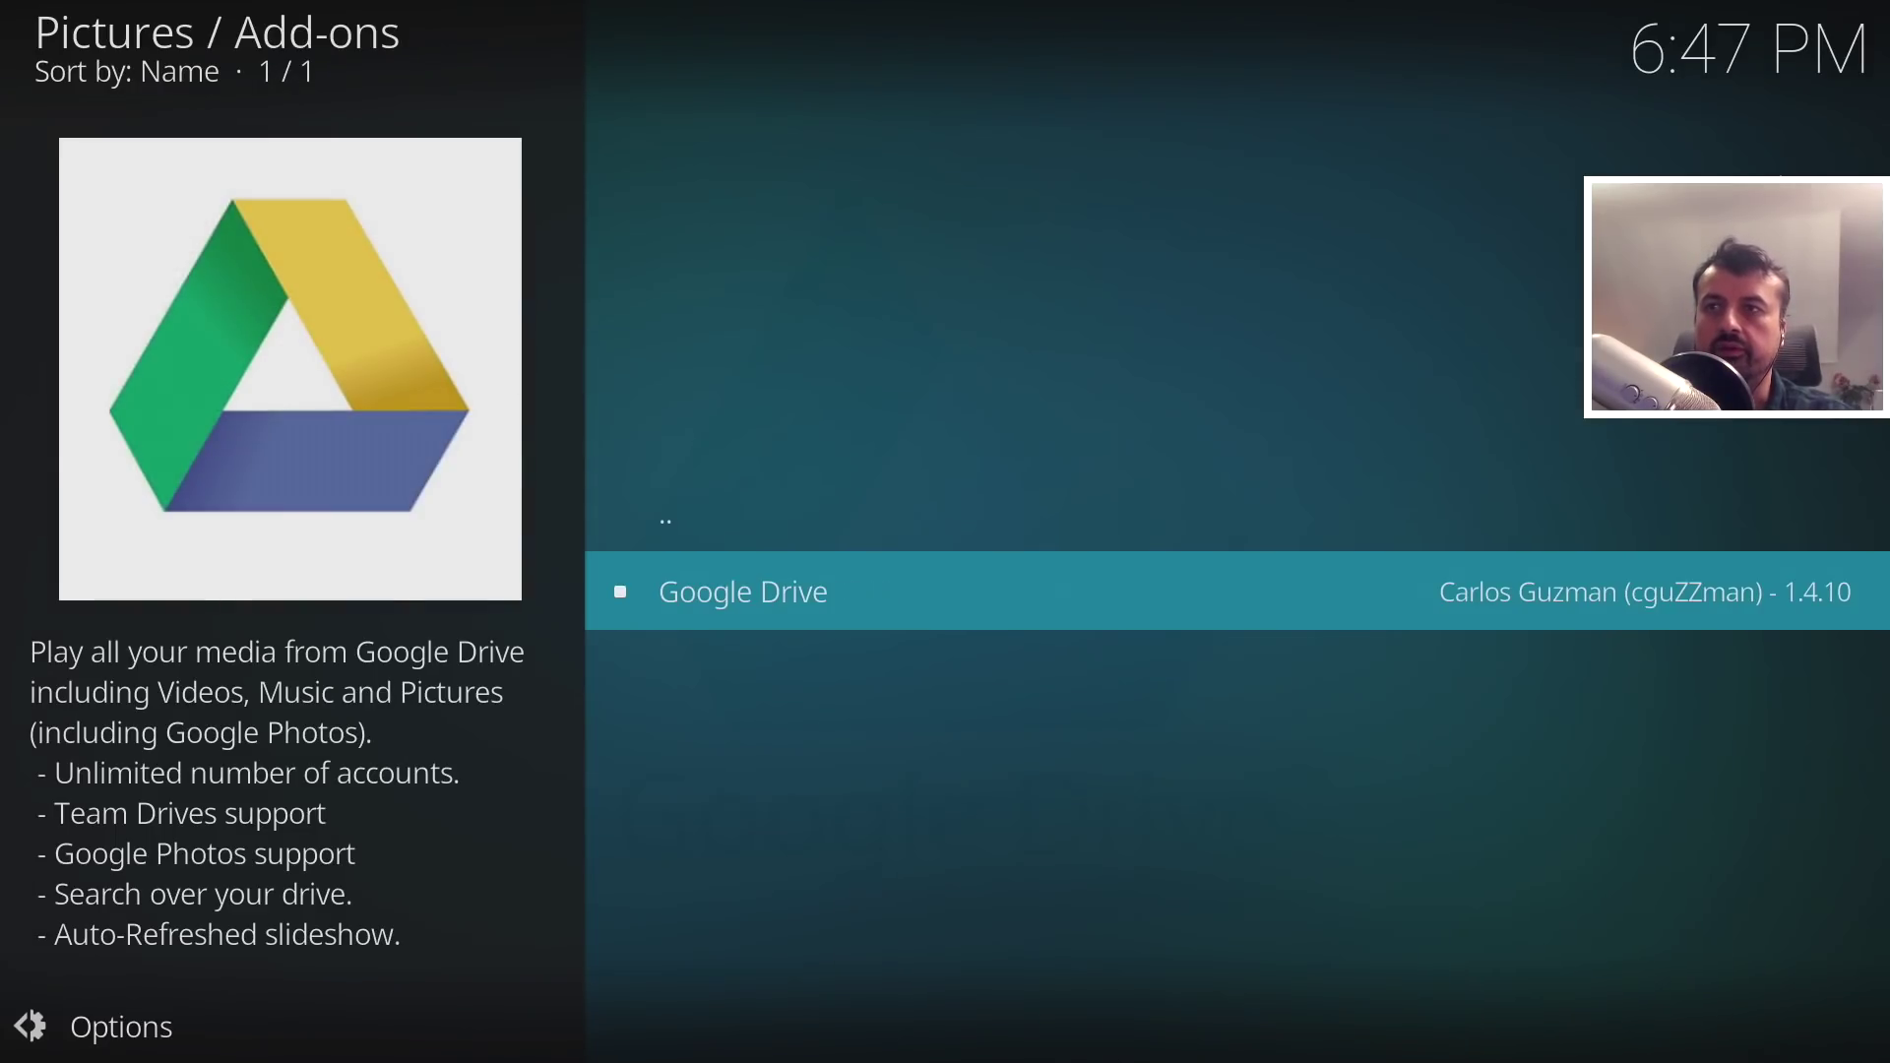
key(Return)
key(Down)
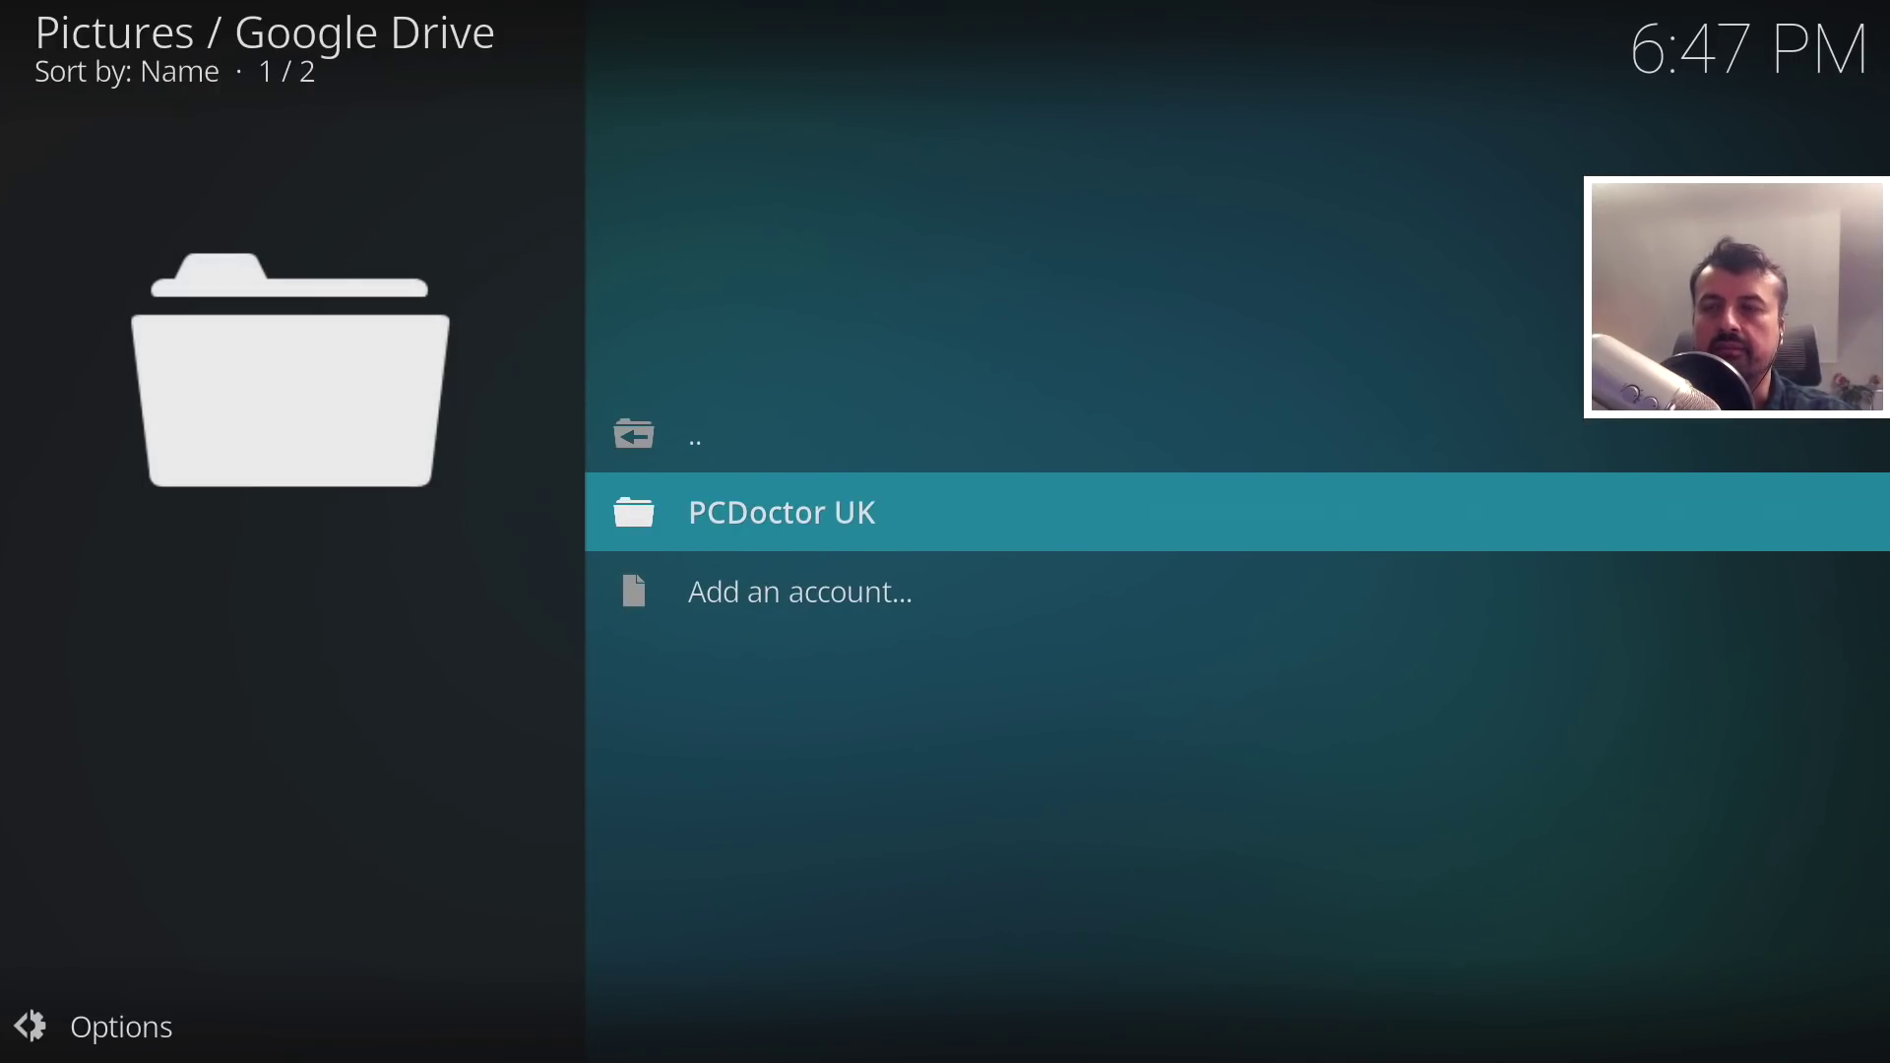
key(Return)
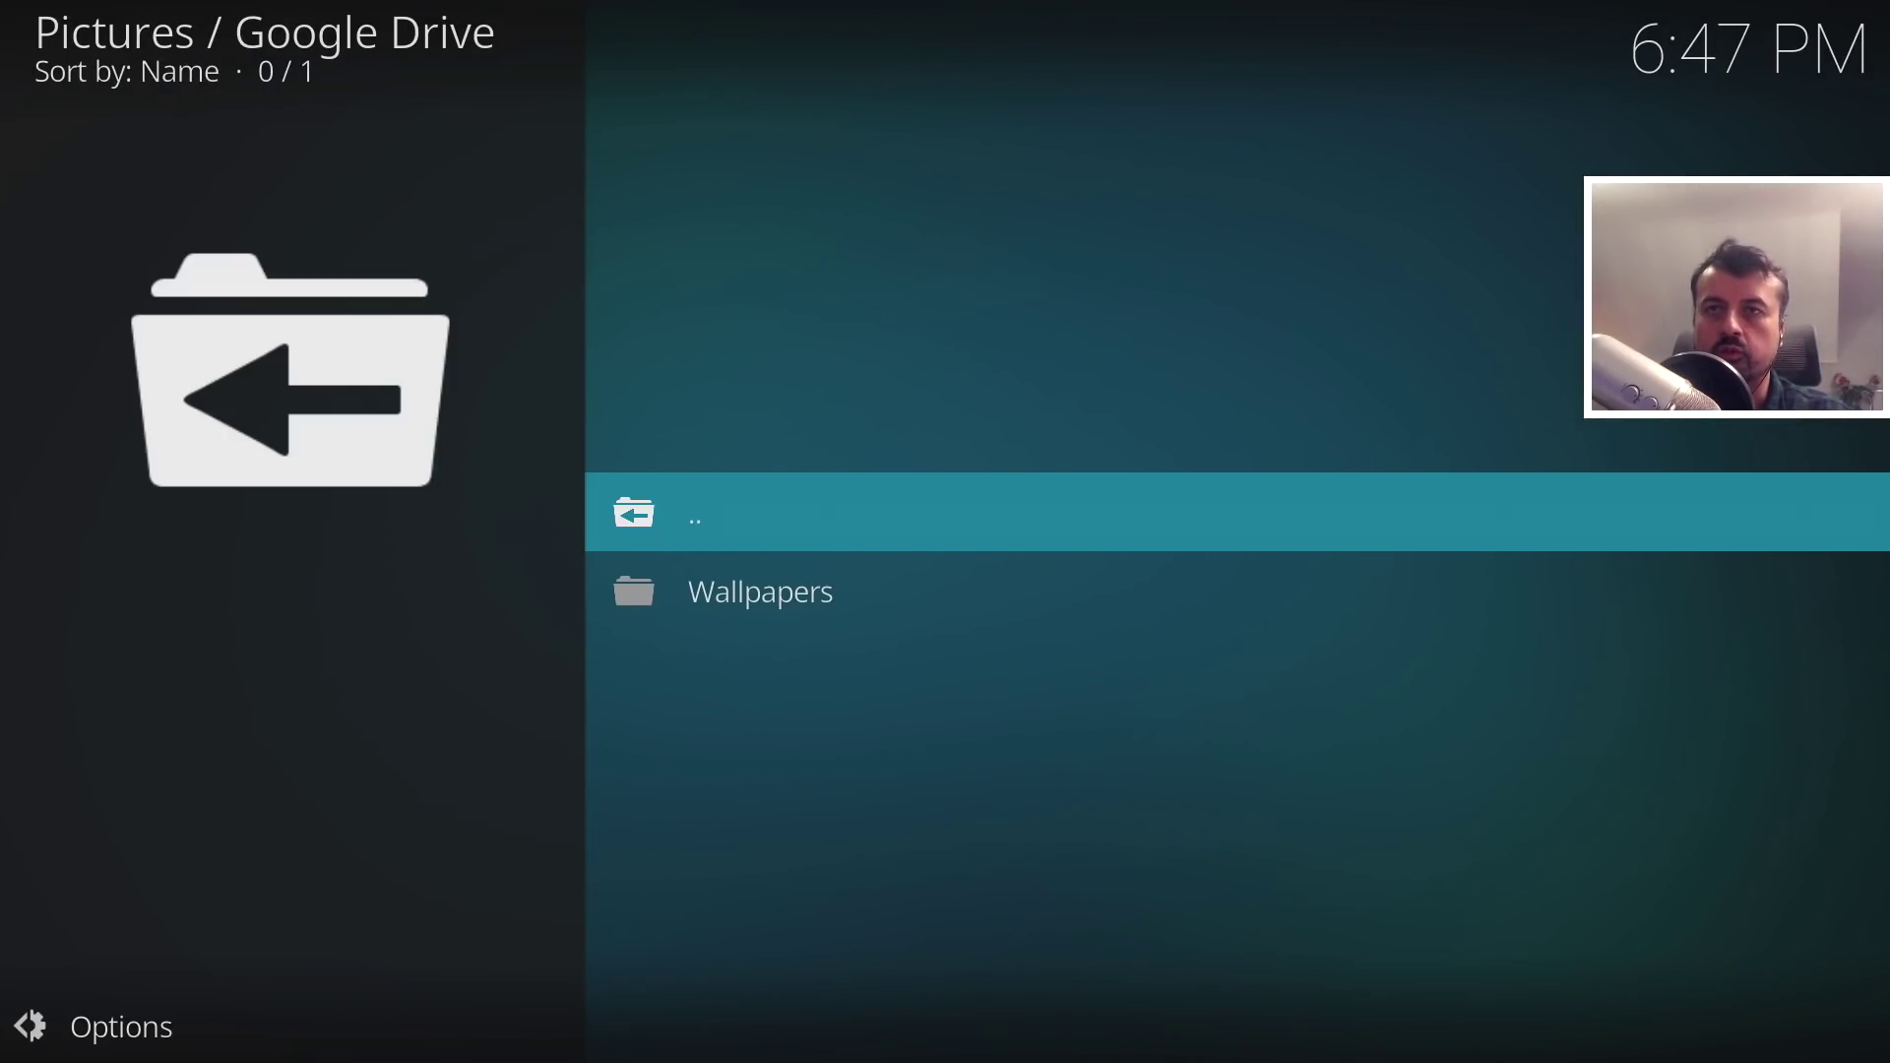
key(Down)
key(Return)
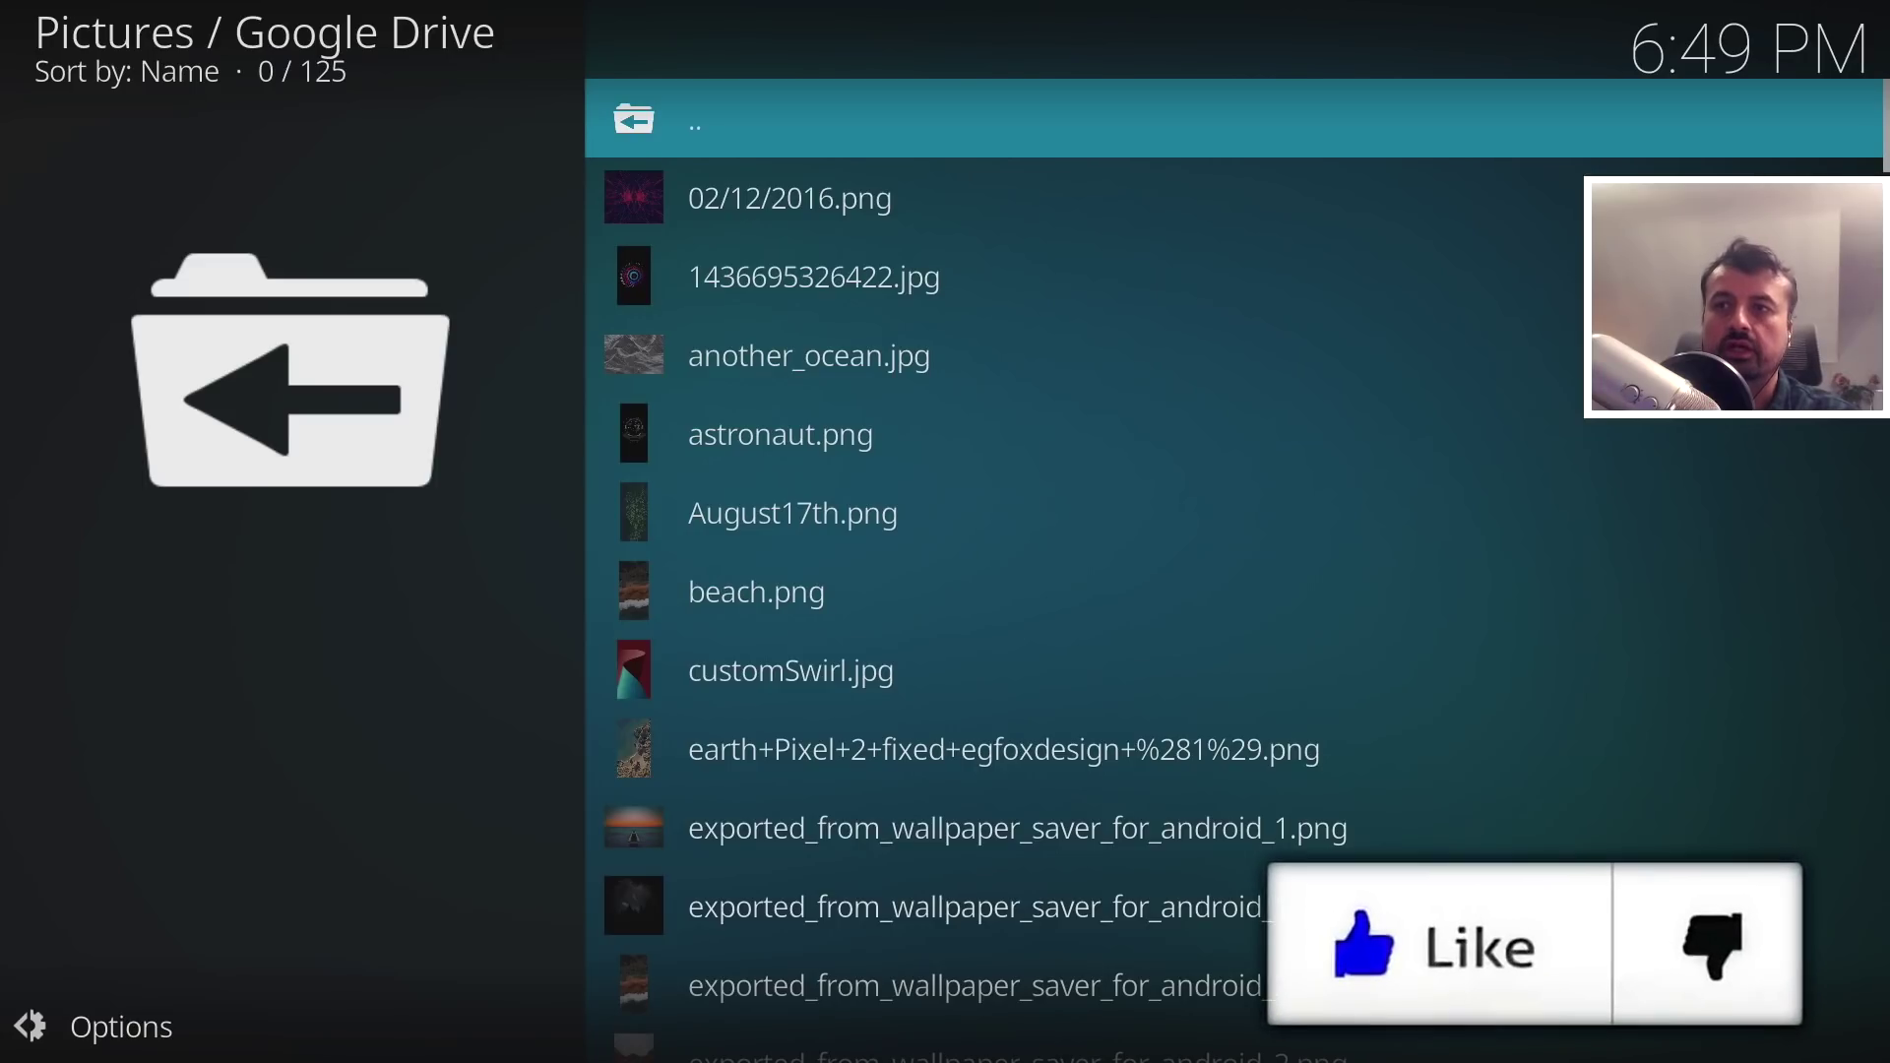
Go through the list of wallpapers and display the snowy mountain valley picture full screen.
key(Down)
key(Down)
key(Down)
key(Down)
key(Down)
key(Down)
key(Down)
key(Down)
key(Down)
key(Down)
key(Down)
key(Down)
key(Down)
key(Down)
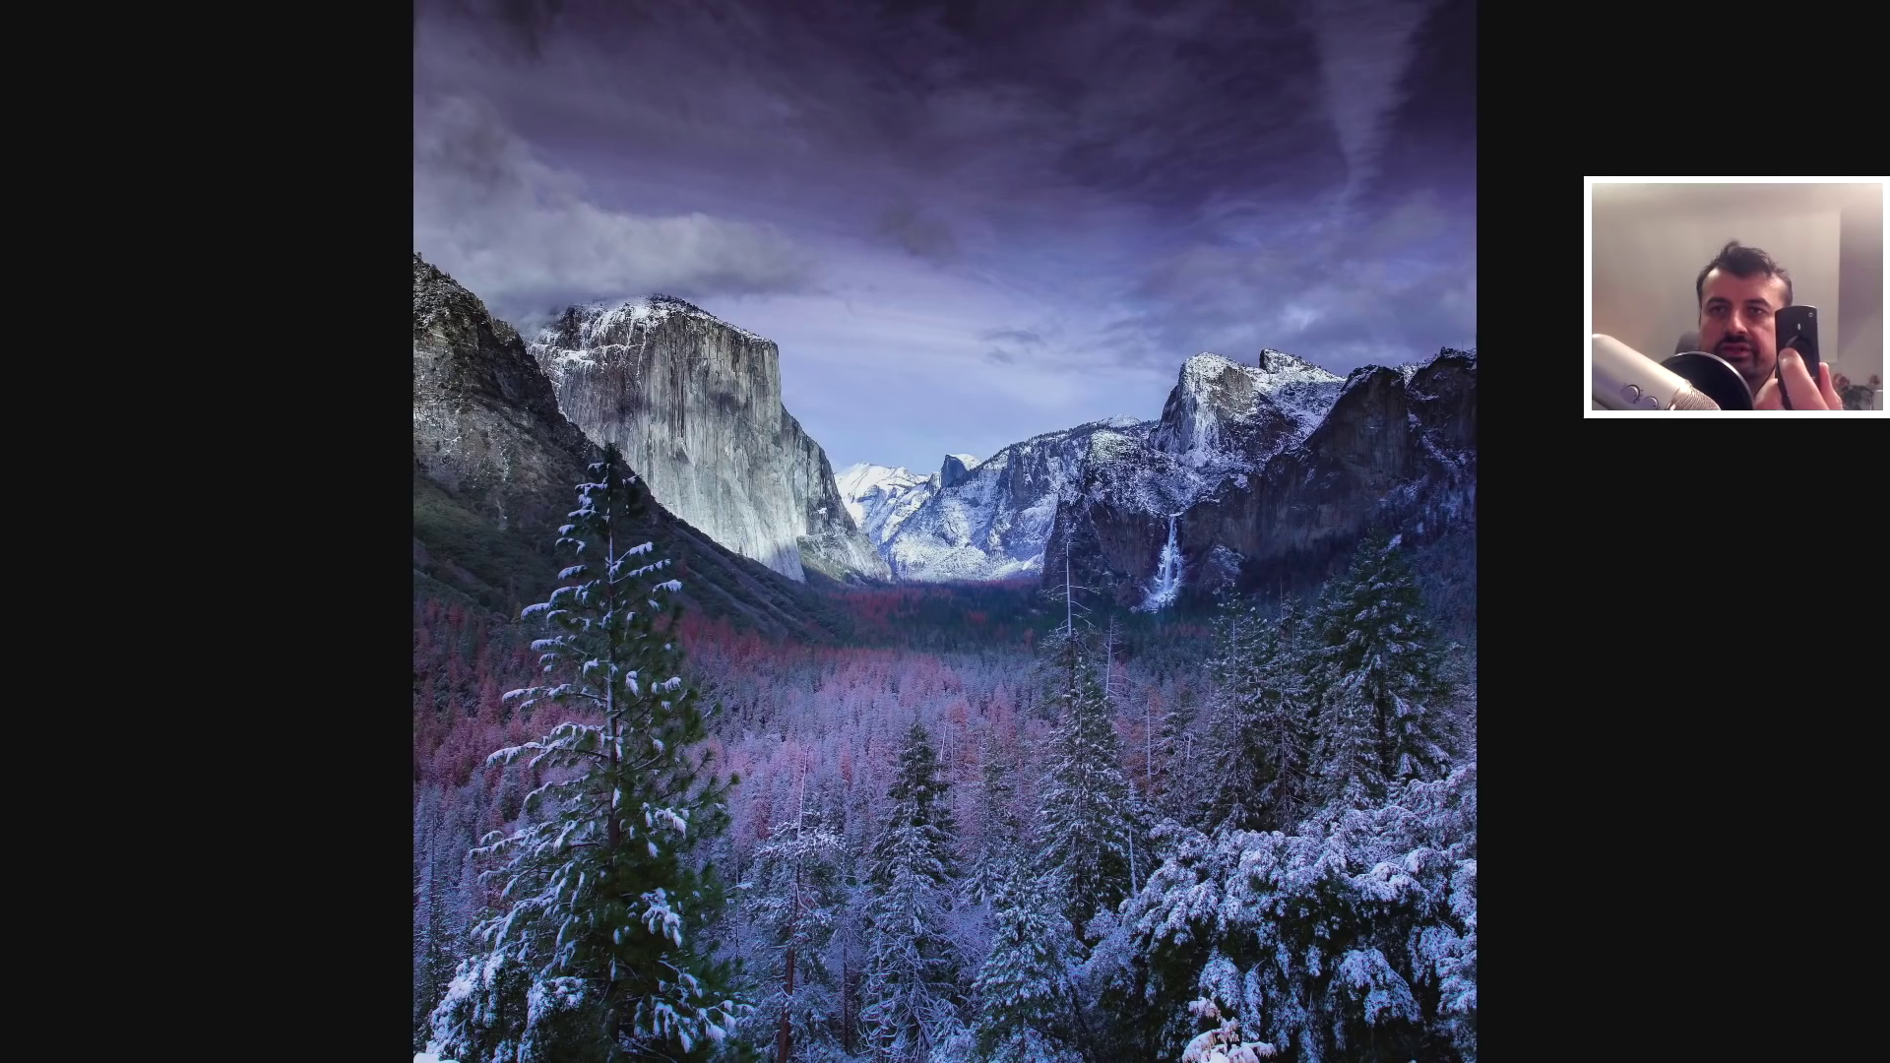
Flip through the following wallpapers in full screen.
key(Right)
key(Right)
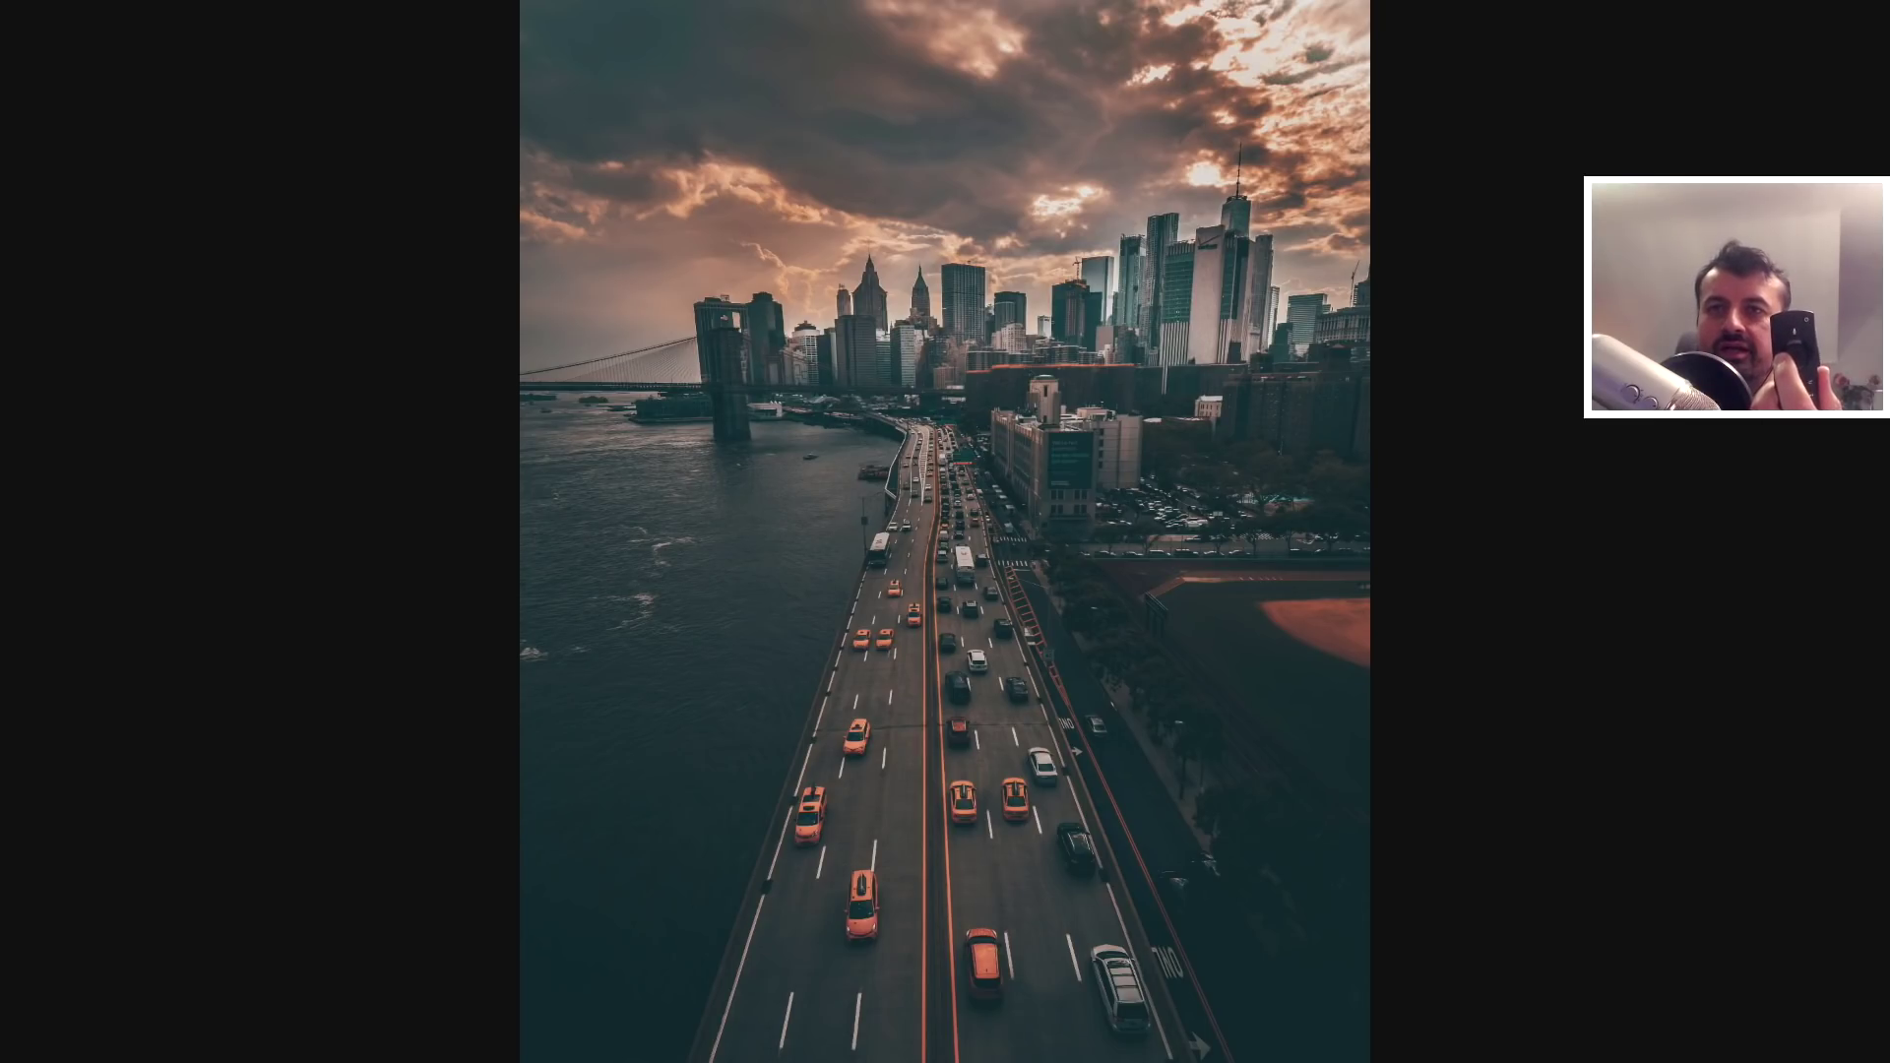
key(Right)
Switch to the Fire TV home screen and select Kodi among the recent apps.
key(Home)
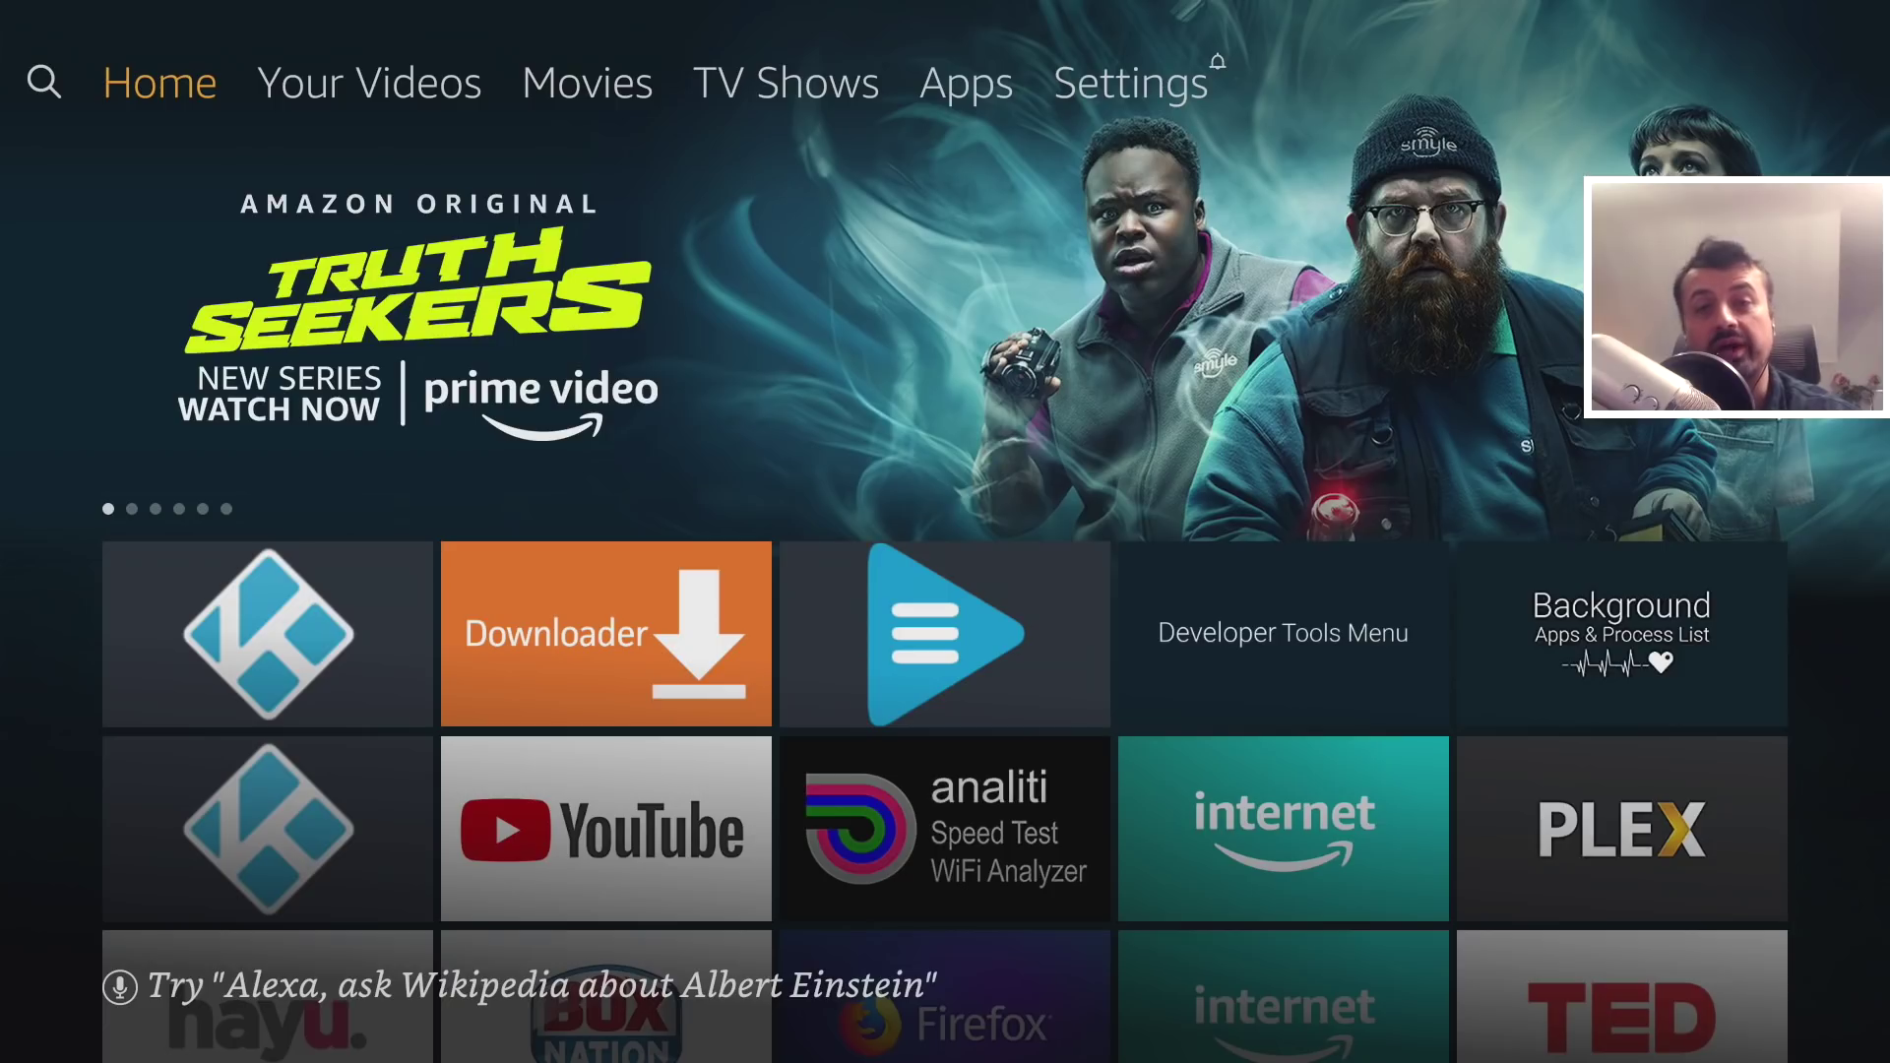
key(Down)
key(Down)
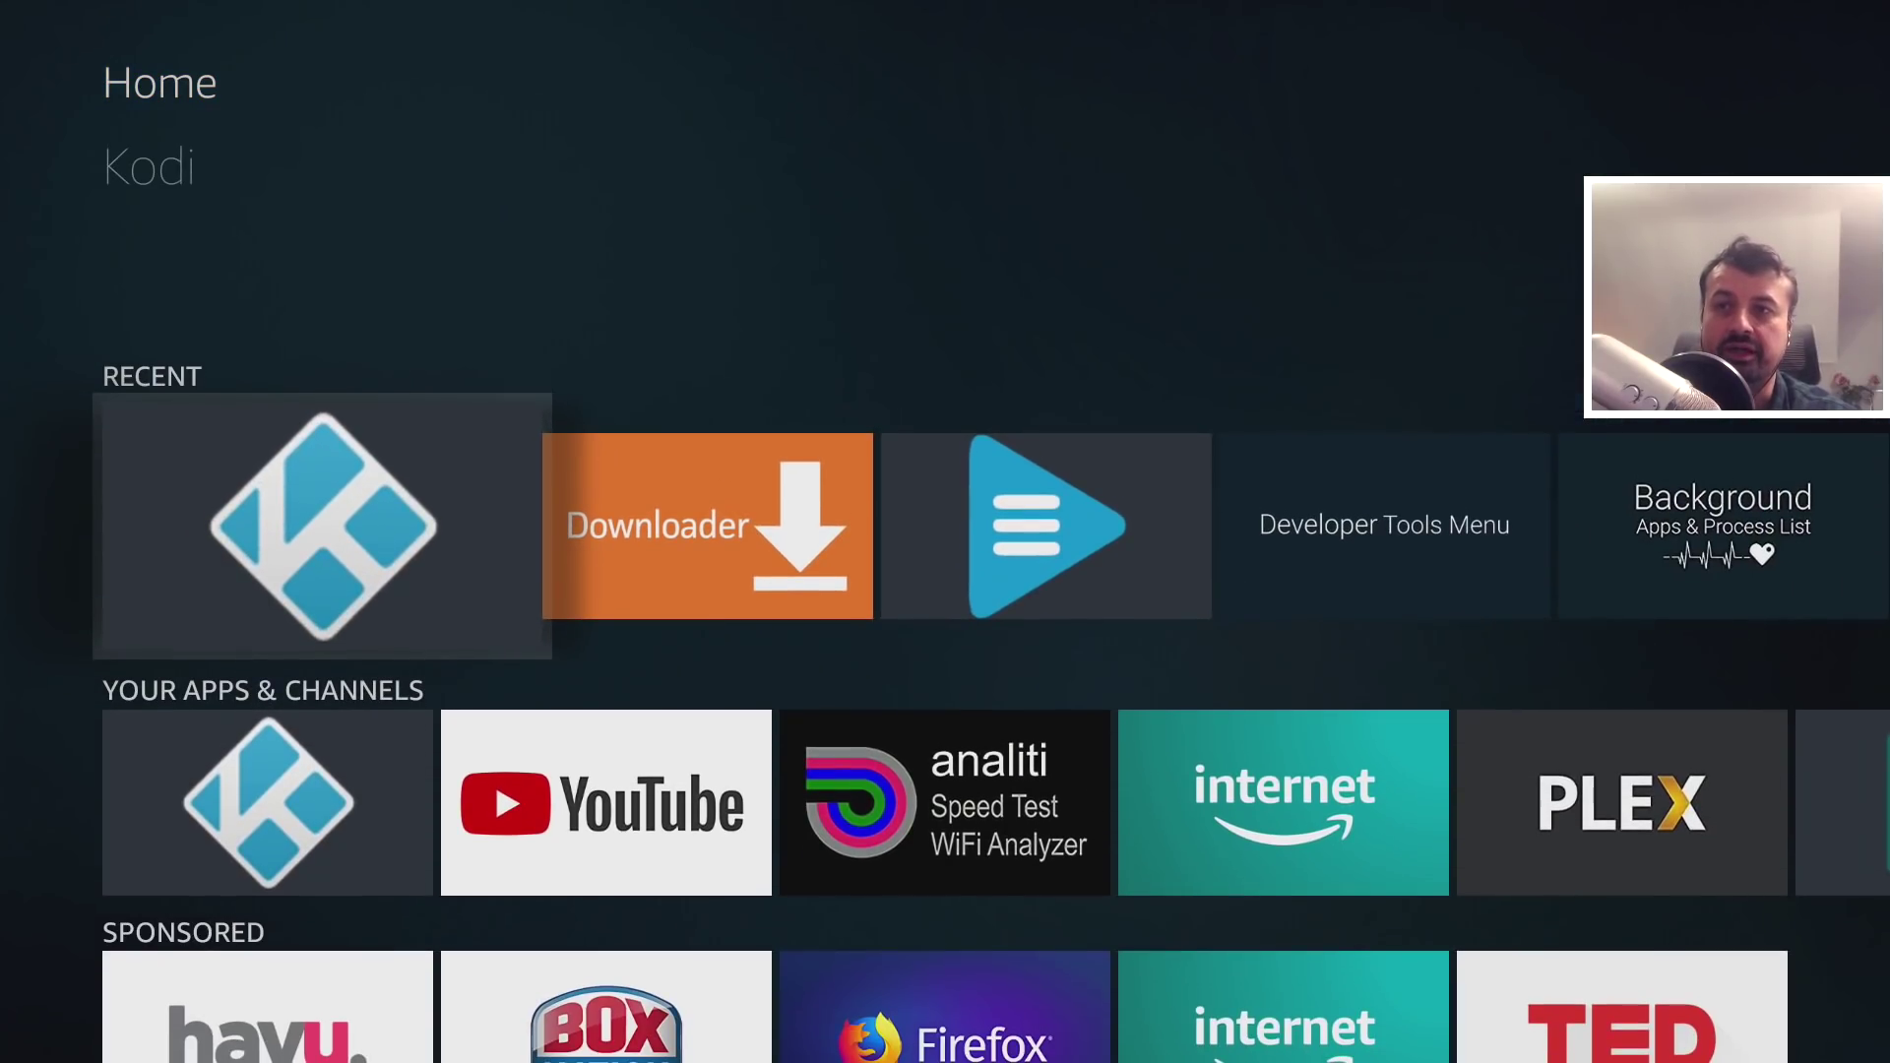